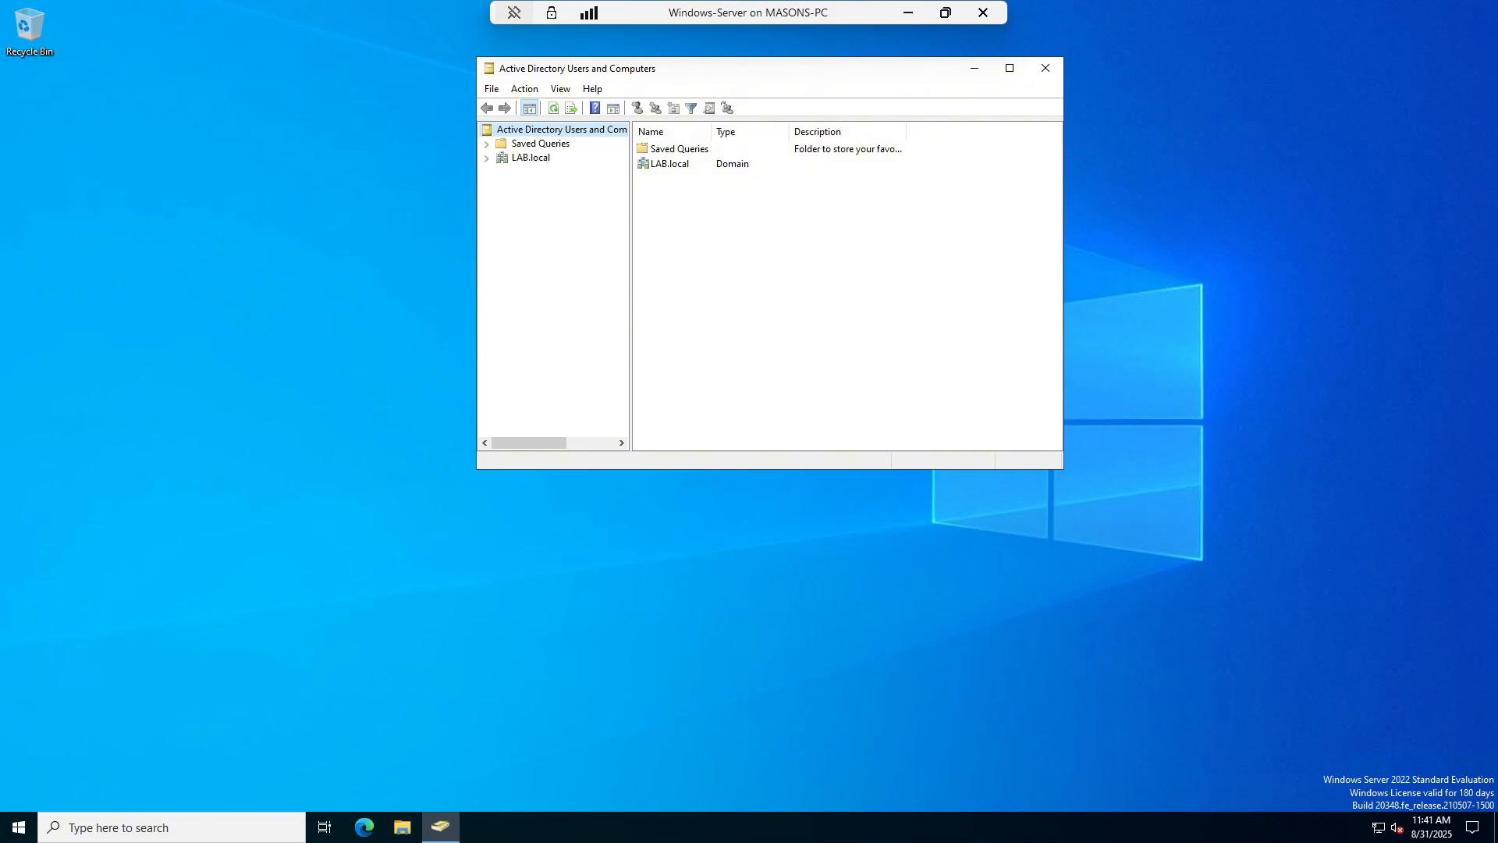
Close the Active Directory Users and Computers window and launch the console again by searching for "active"
left_click(1046, 68)
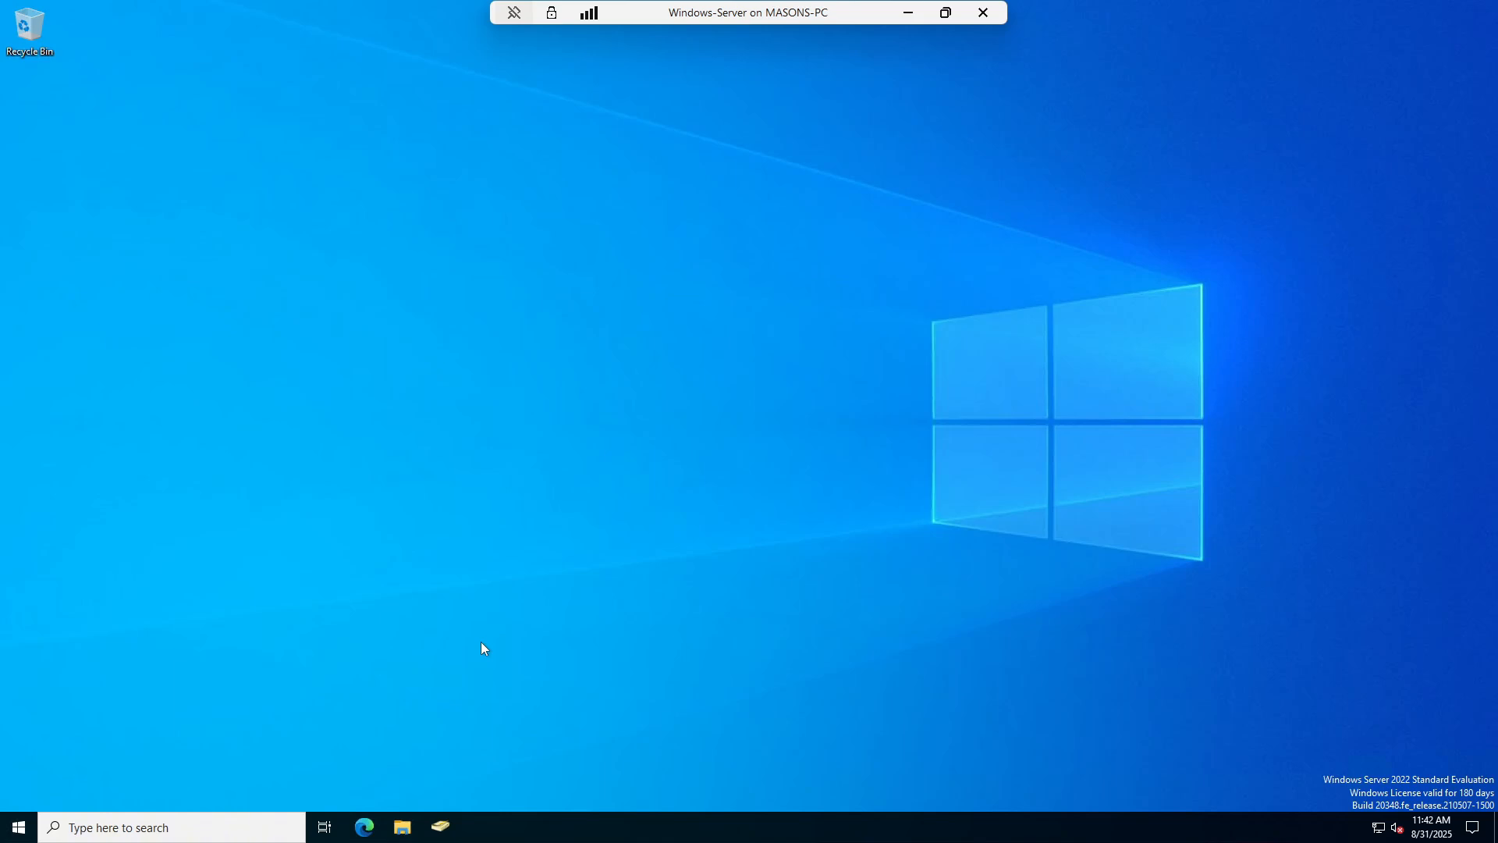
left_click(208, 825)
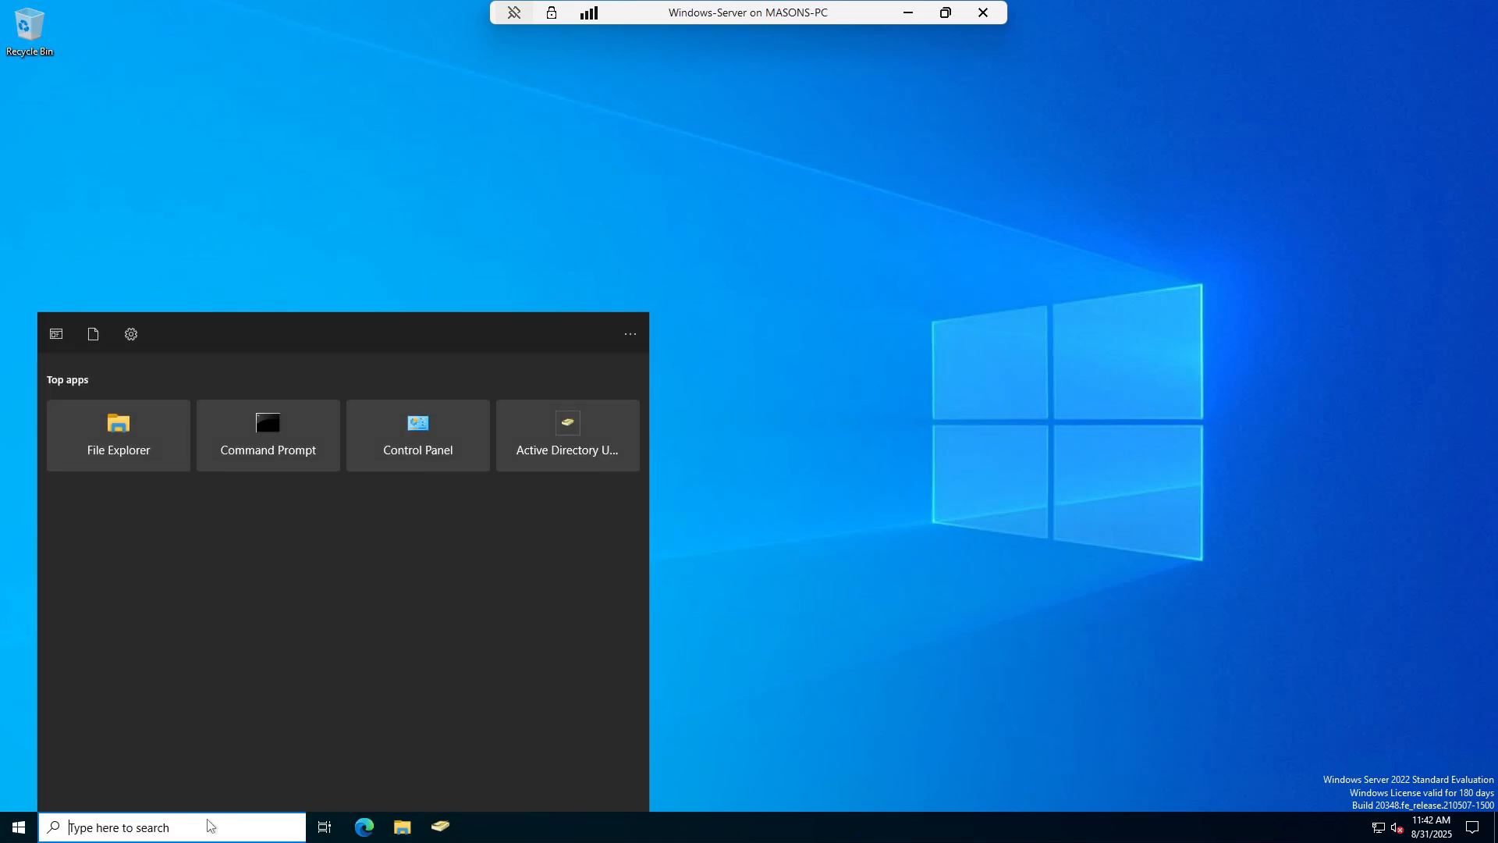
type("active")
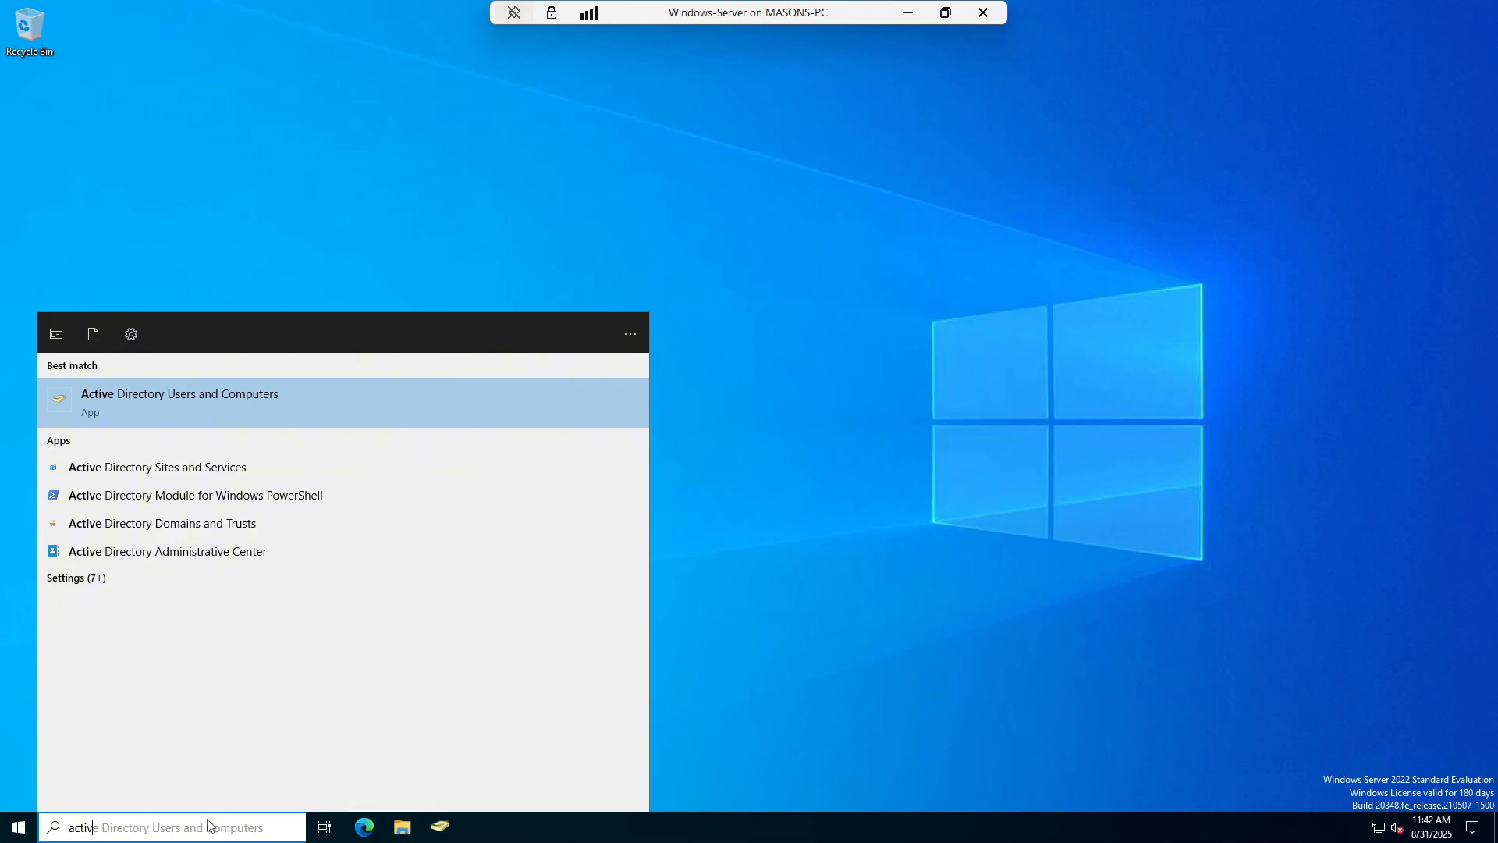
key("Return")
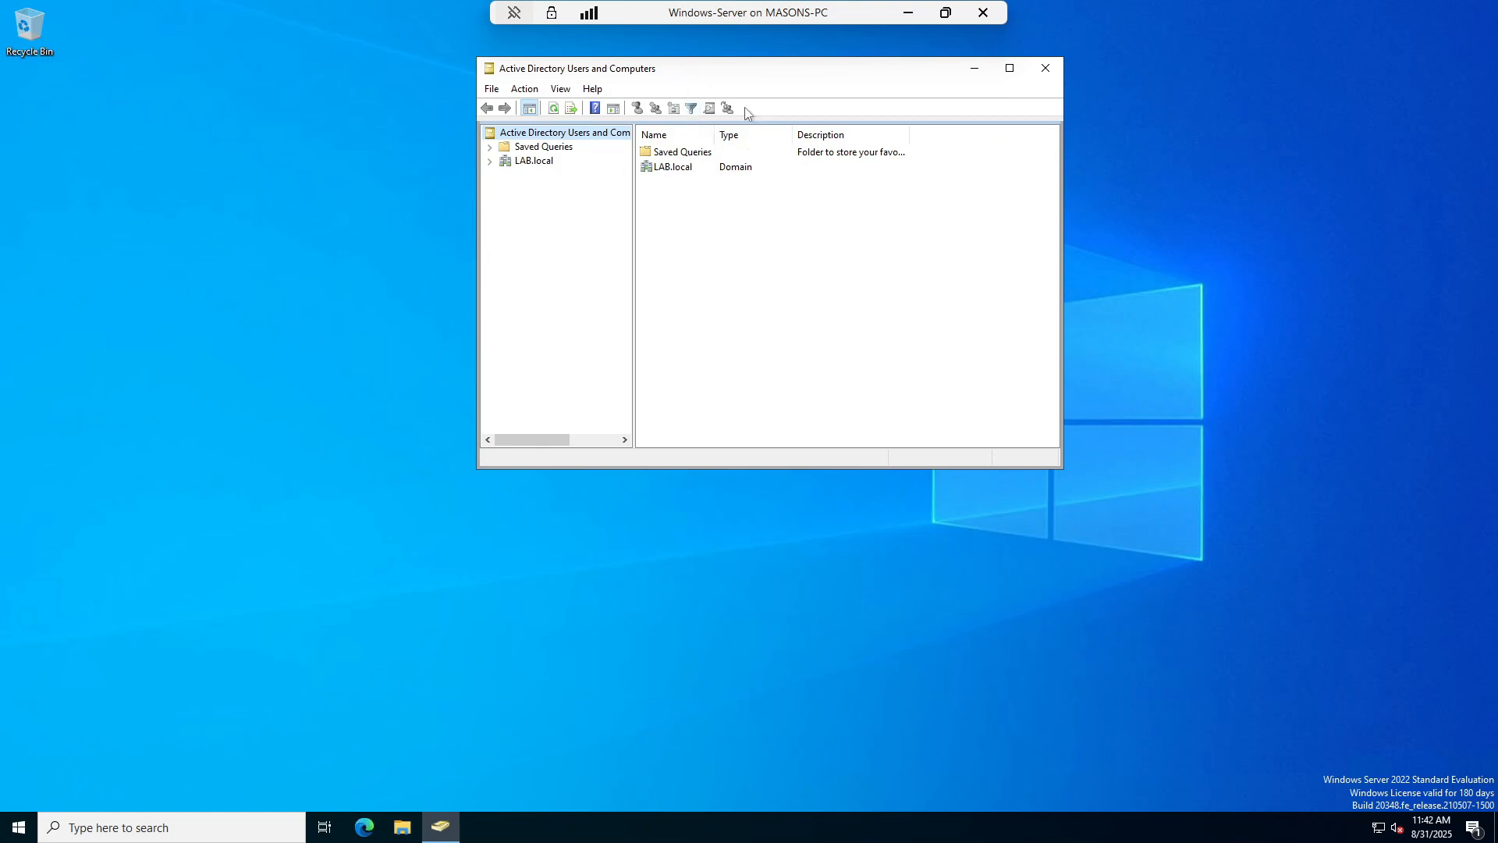
Examine the default containers of the LAB.local domain, including Builtin, Computers, Domain Controllers, Managed Service Accounts and Users
left_click(489, 160)
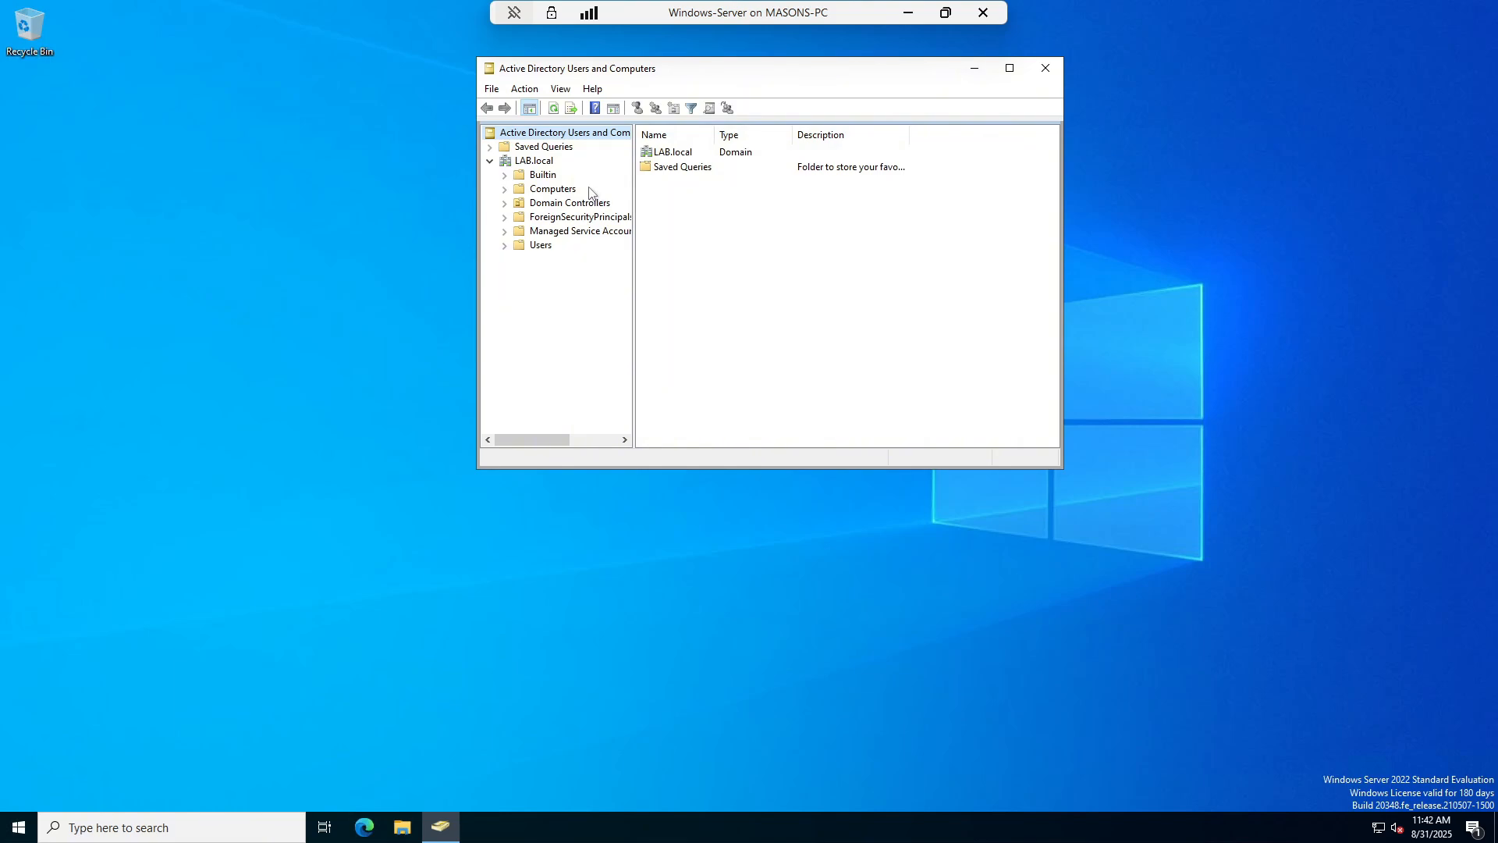
left_click(545, 175)
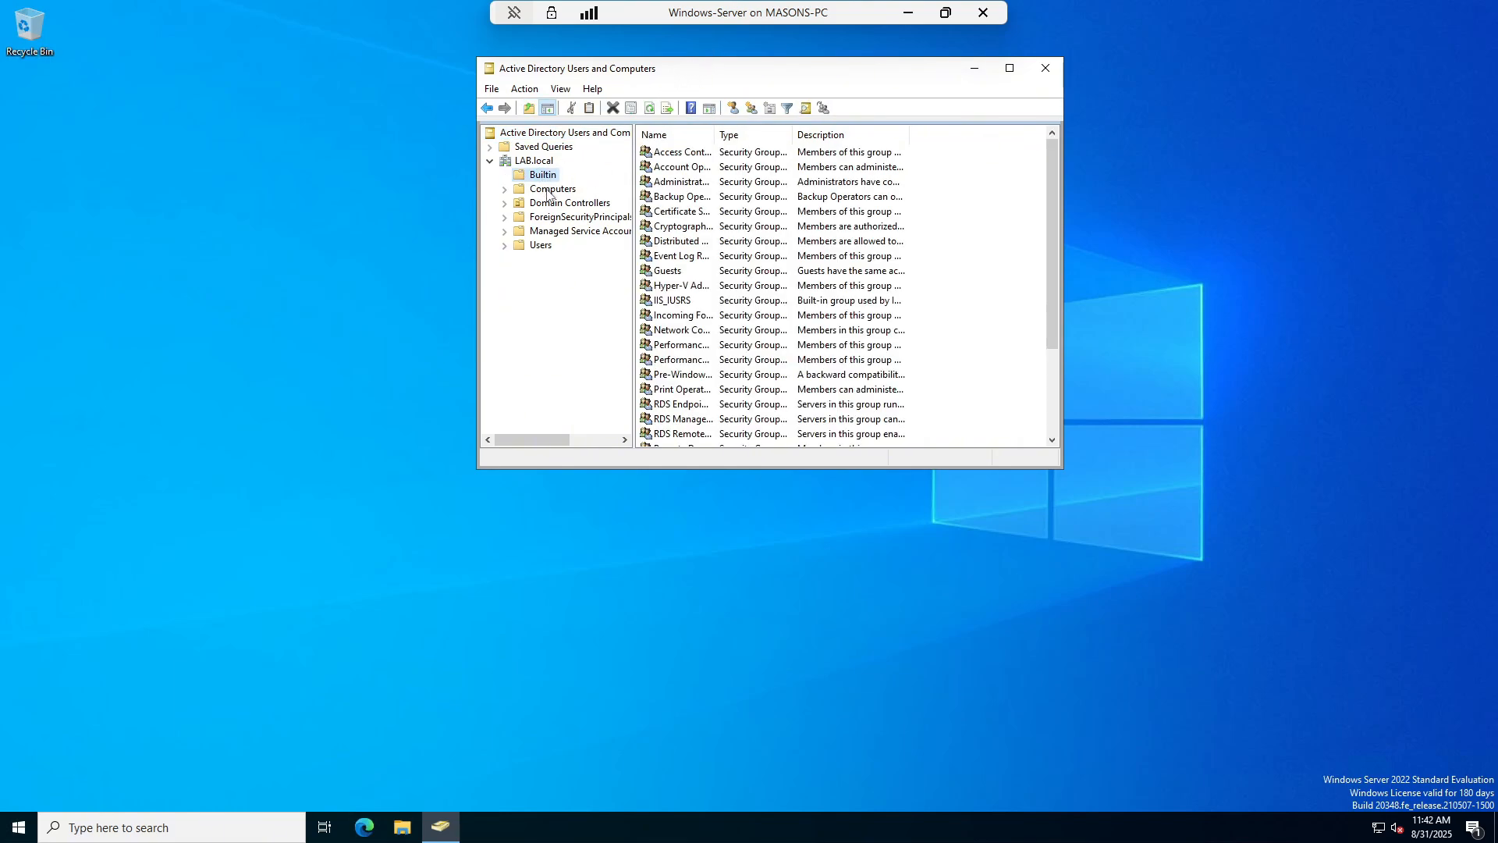
scroll(717, 247, "down", 3)
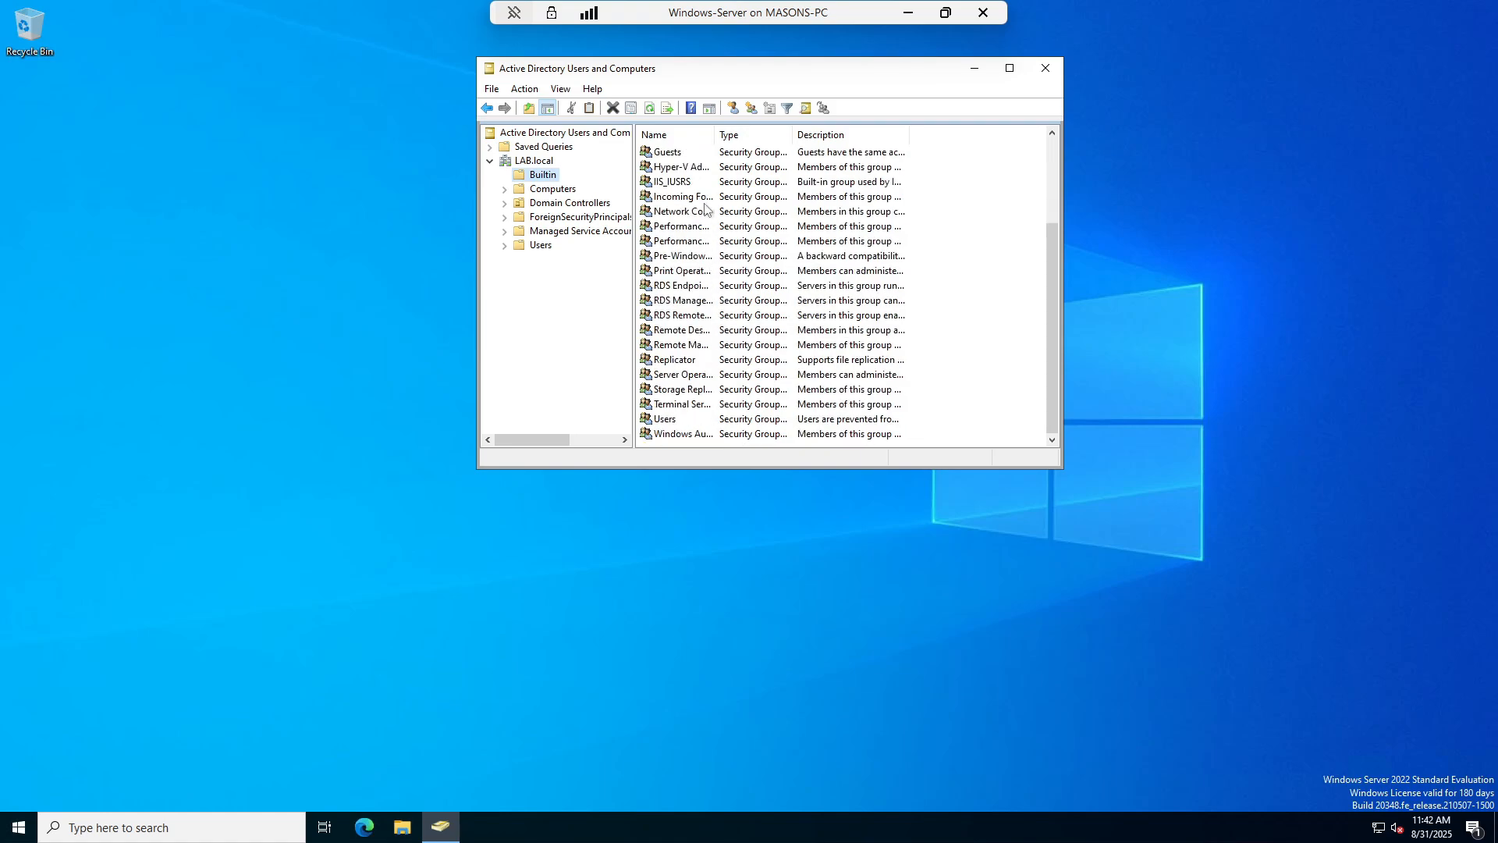
scroll(705, 210, "up", 3)
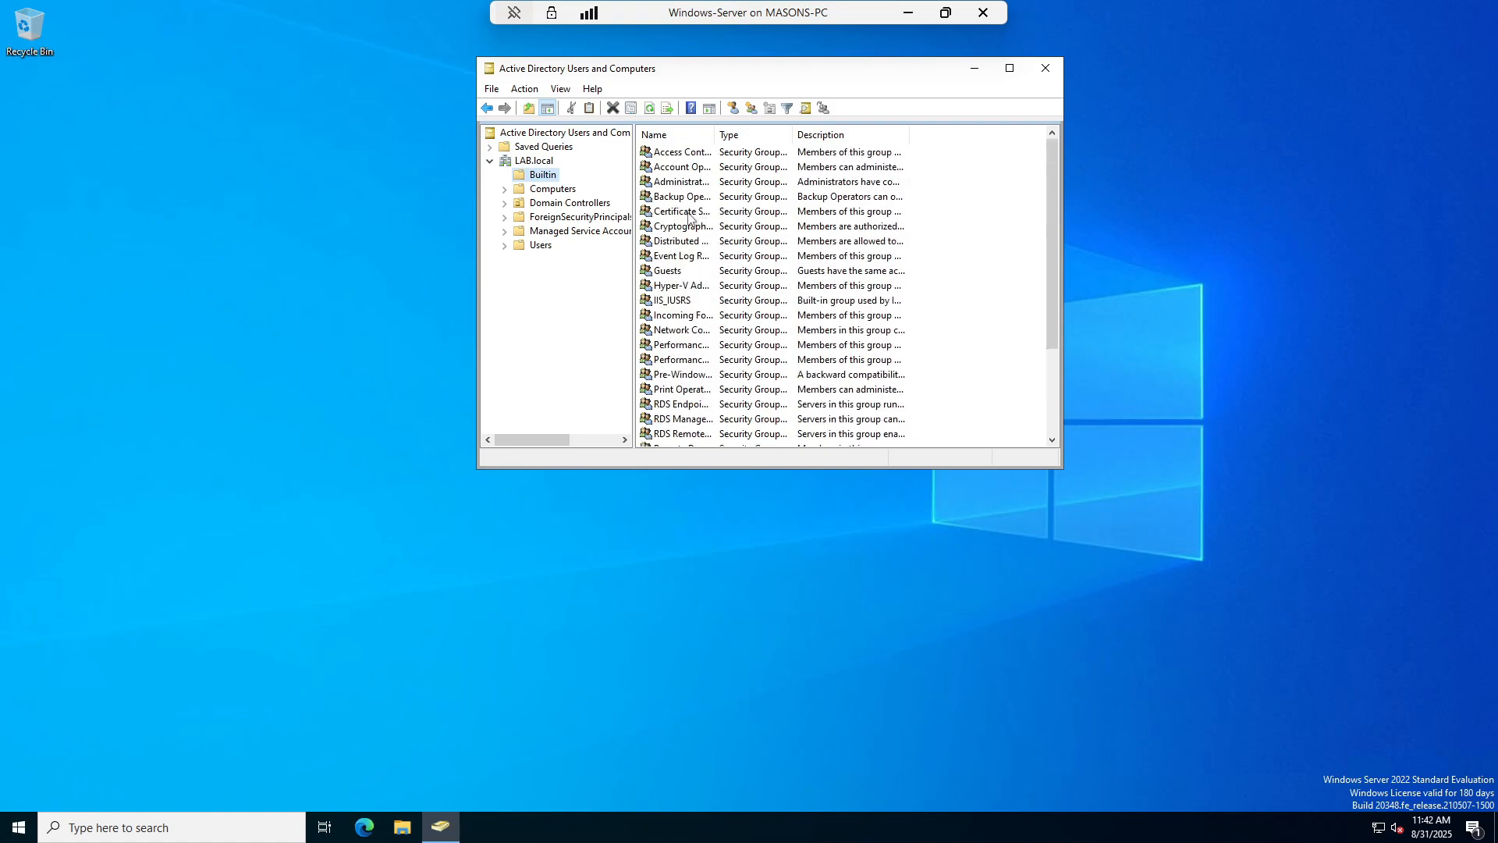
left_click(558, 190)
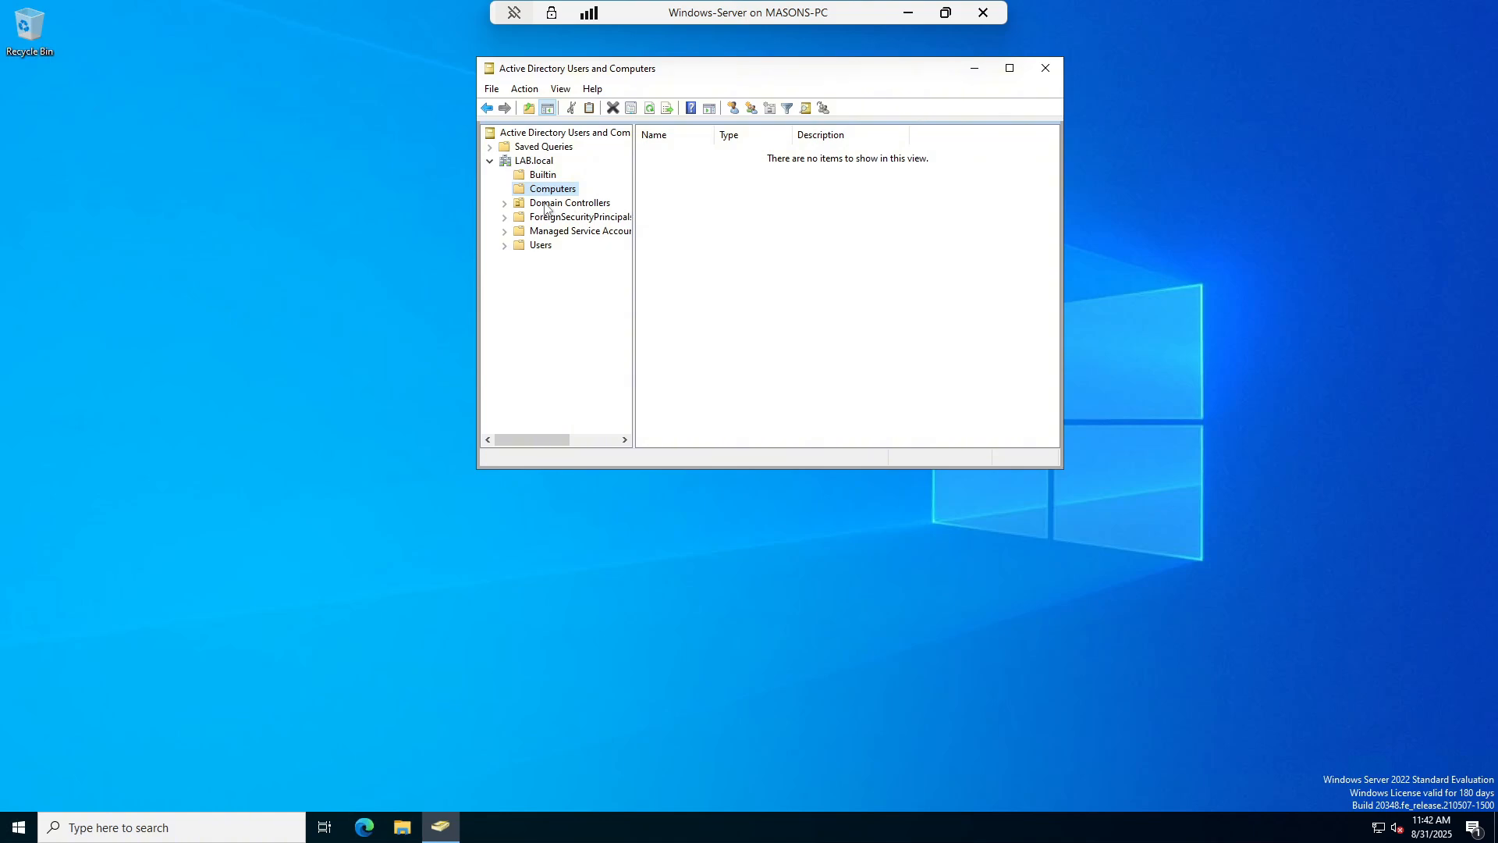
left_click(565, 202)
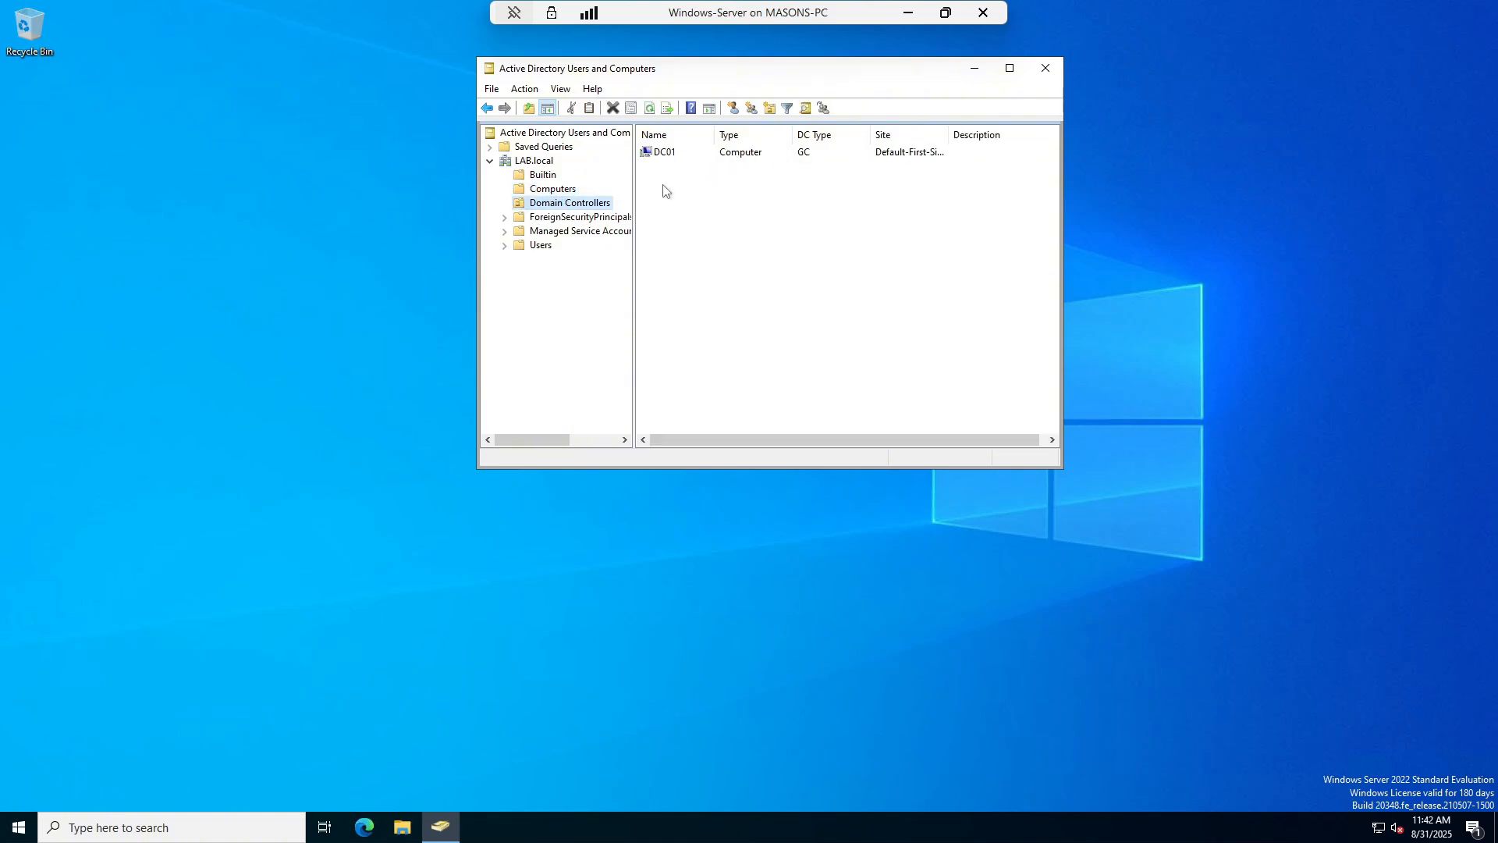
left_click(578, 217)
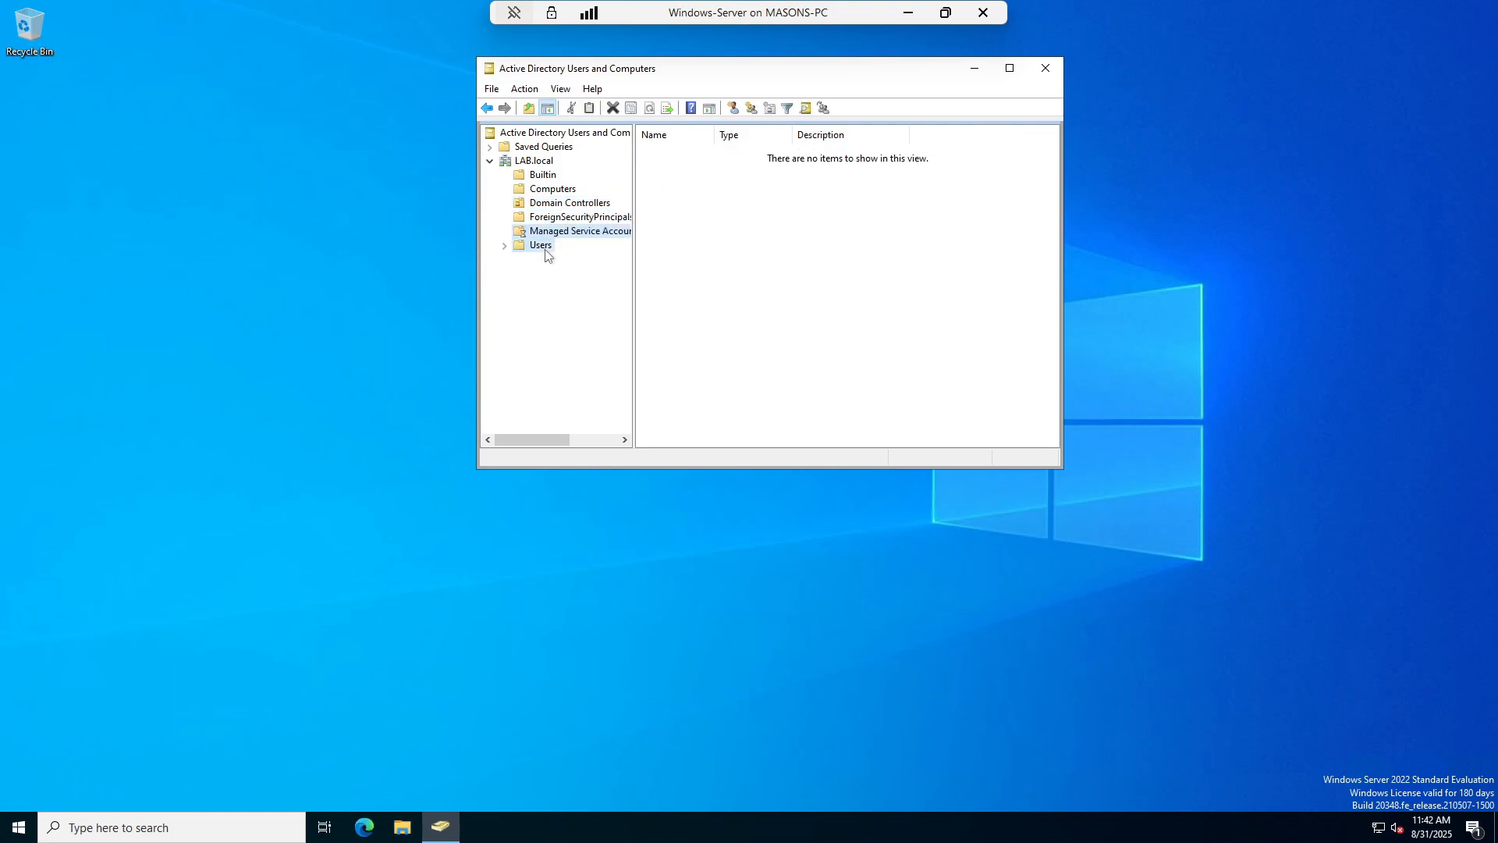
left_click(541, 245)
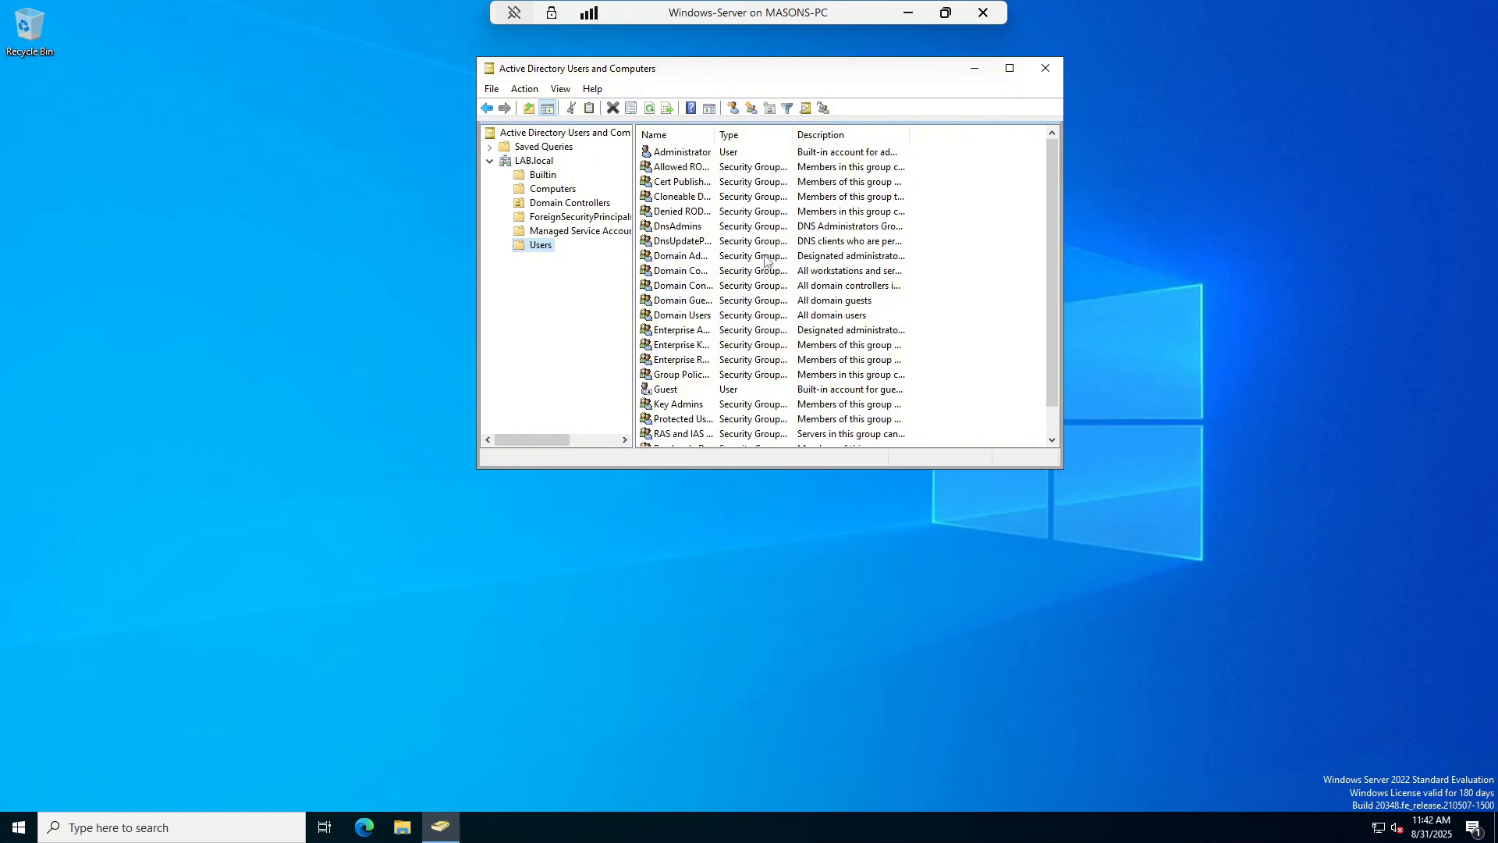
scroll(769, 262, "down", 1)
right_click(683, 355)
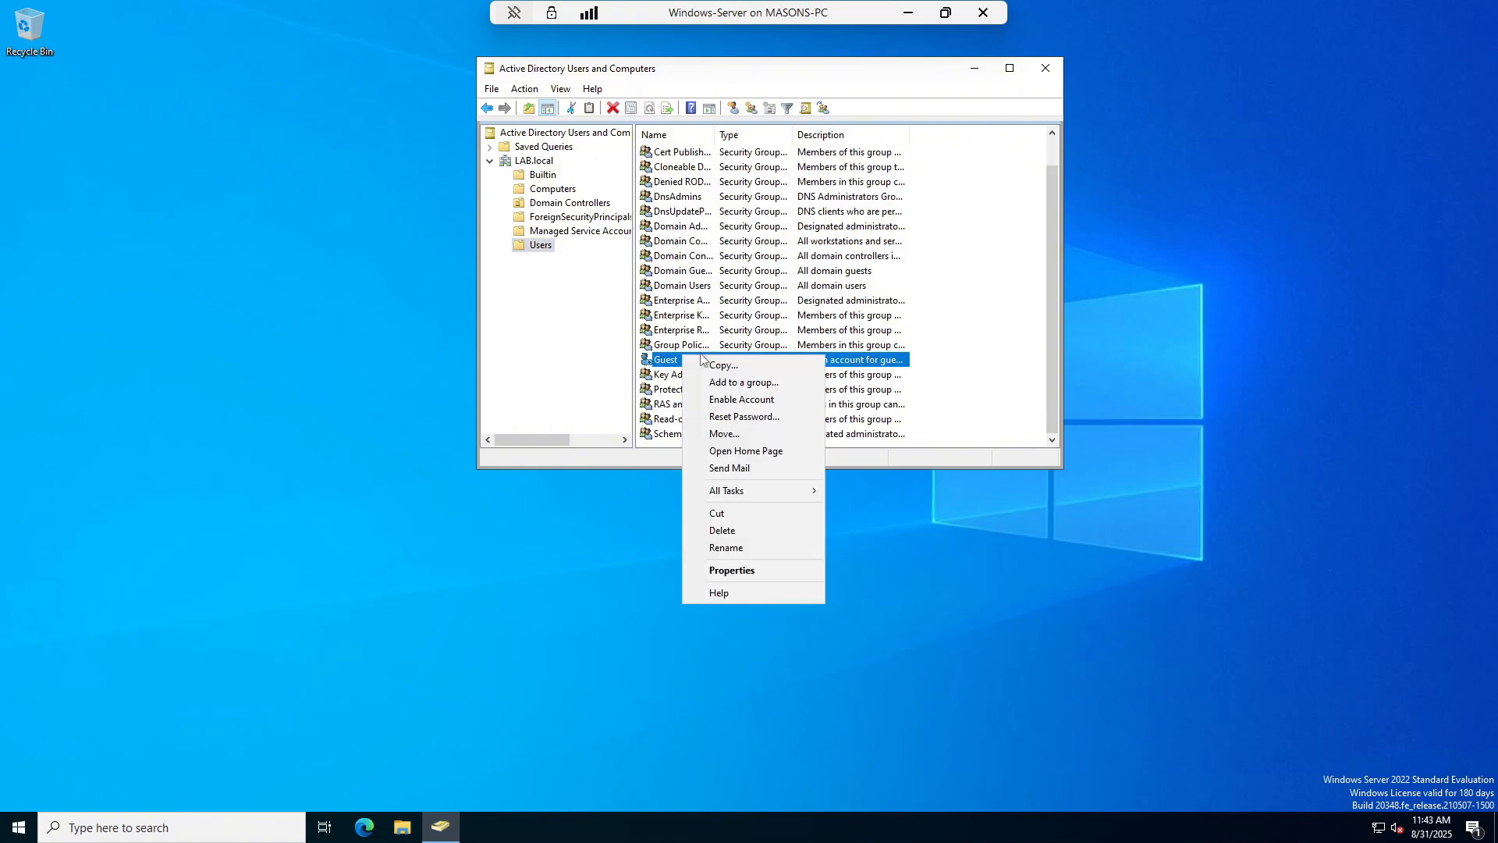
left_click(585, 341)
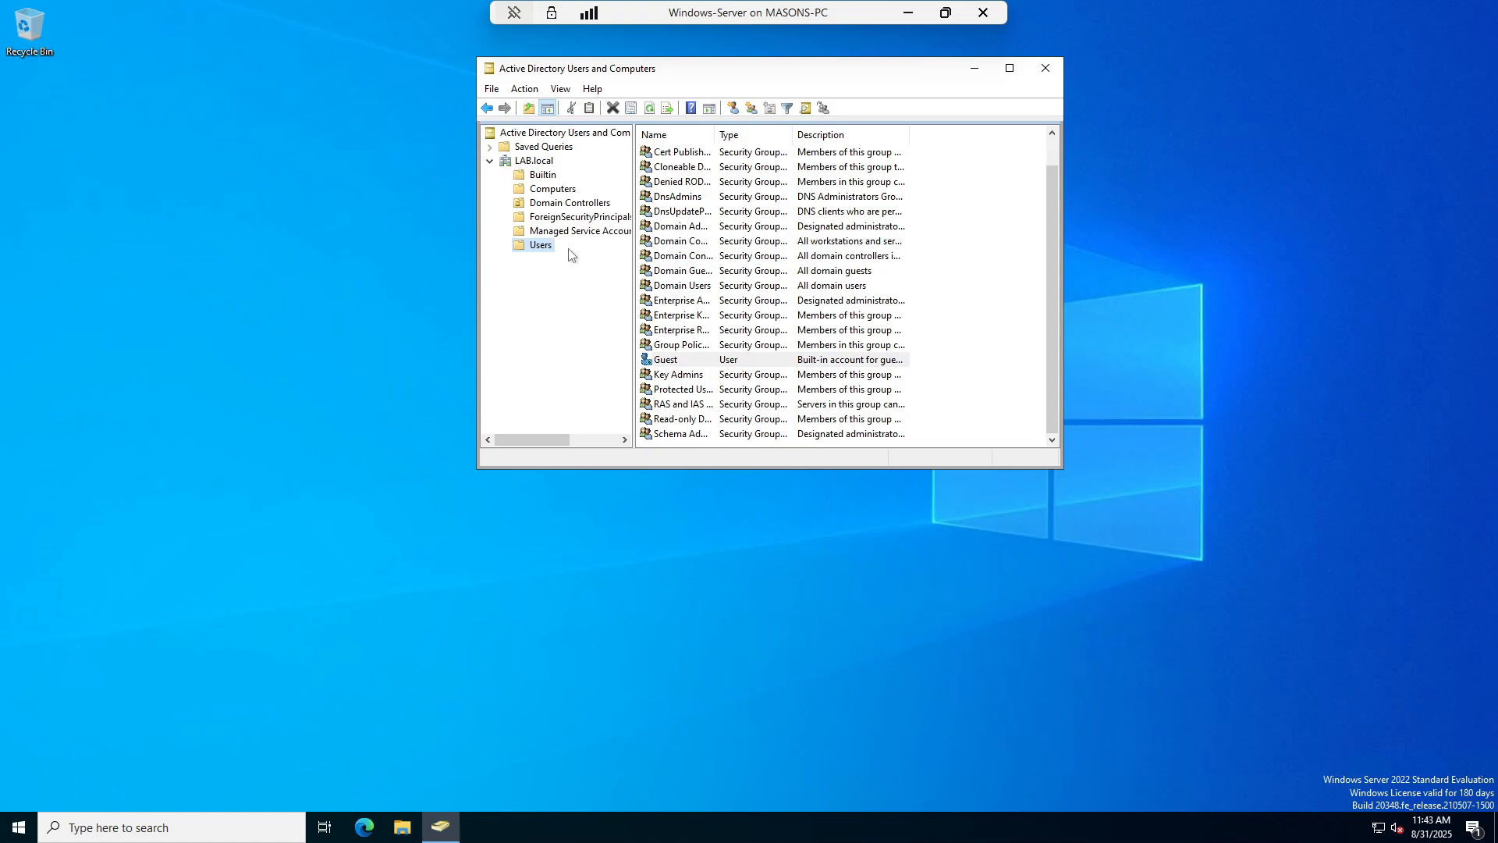
Create an organizational unit named Site in the LAB.local domain, without protection from accidental deletion
right_click(538, 161)
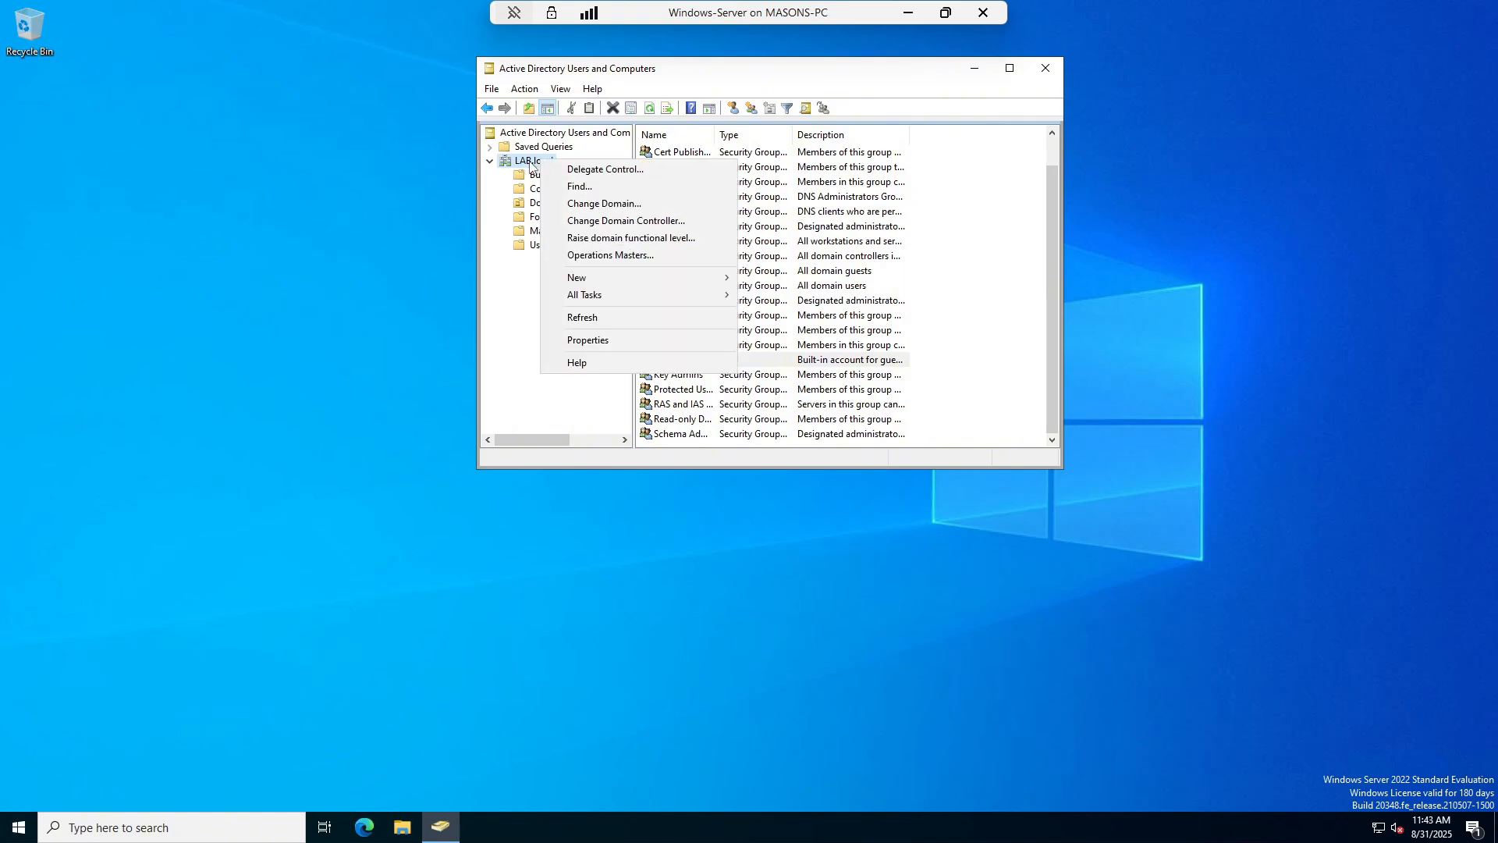
mouse_move(615, 276)
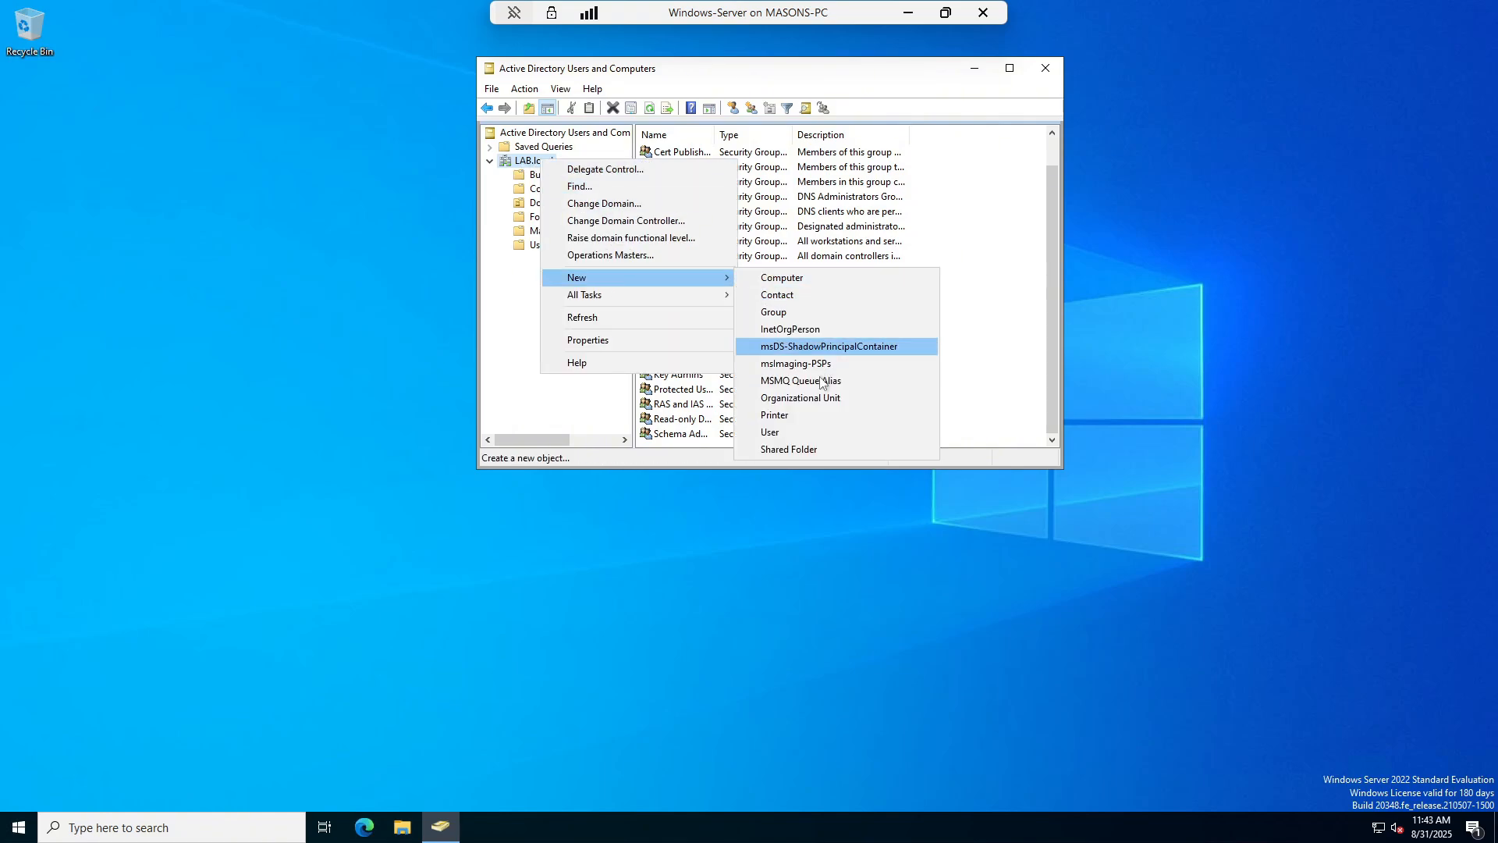
left_click(788, 397)
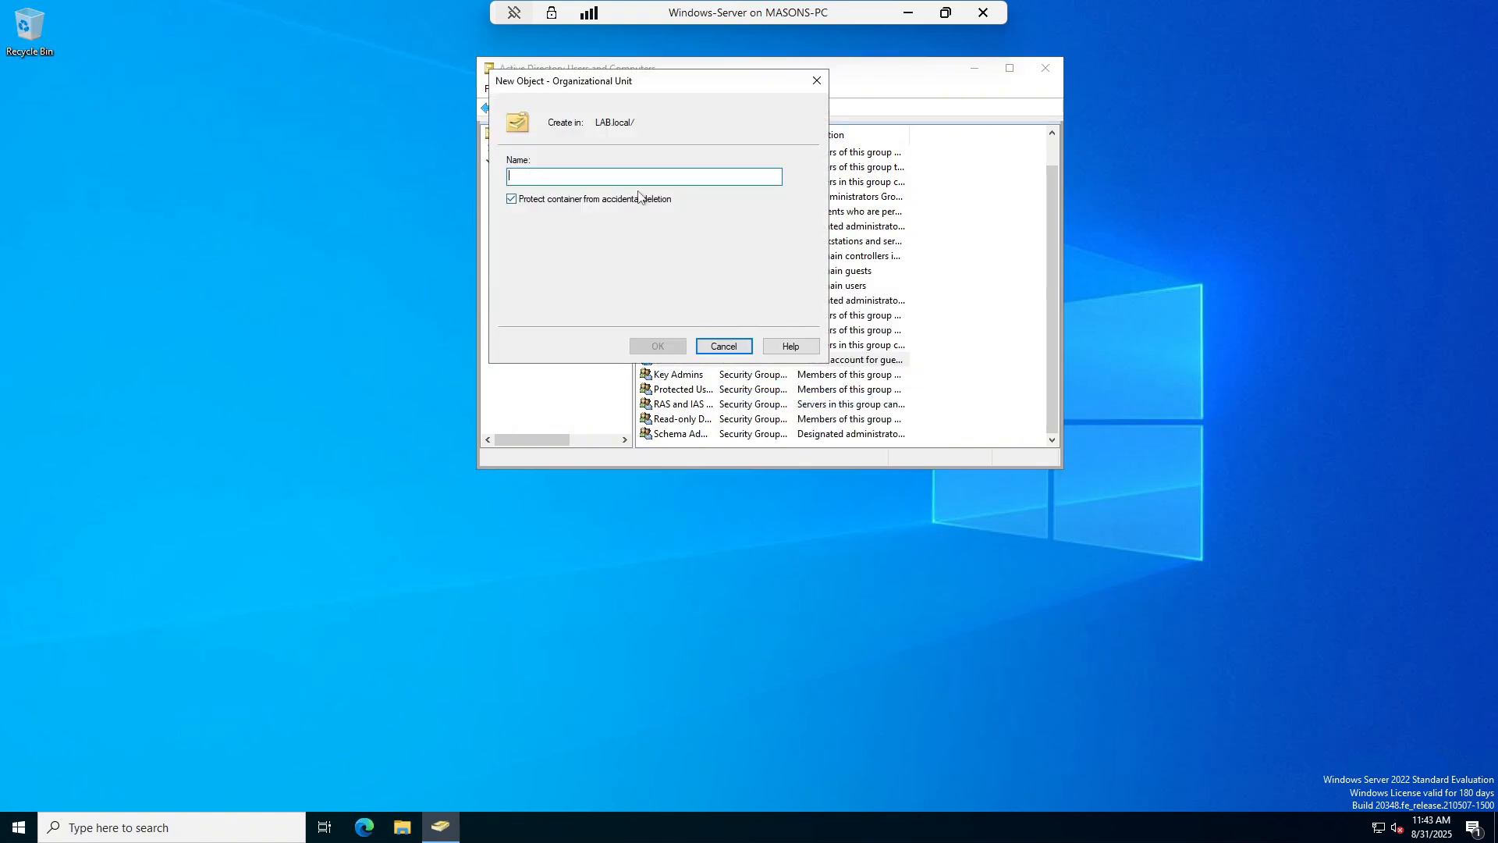
left_click(513, 199)
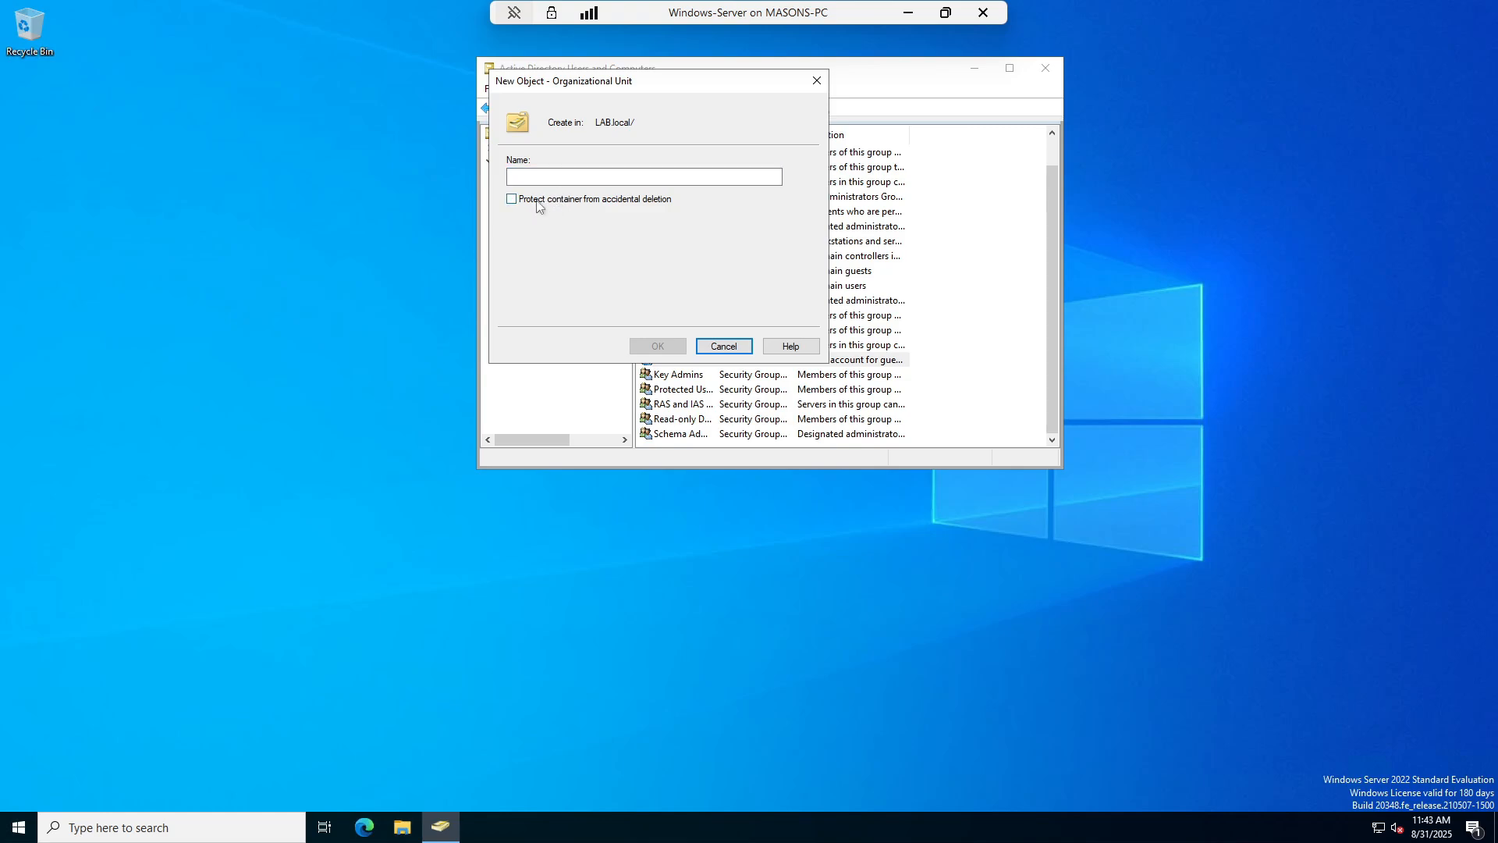
left_click(526, 177)
type("Site")
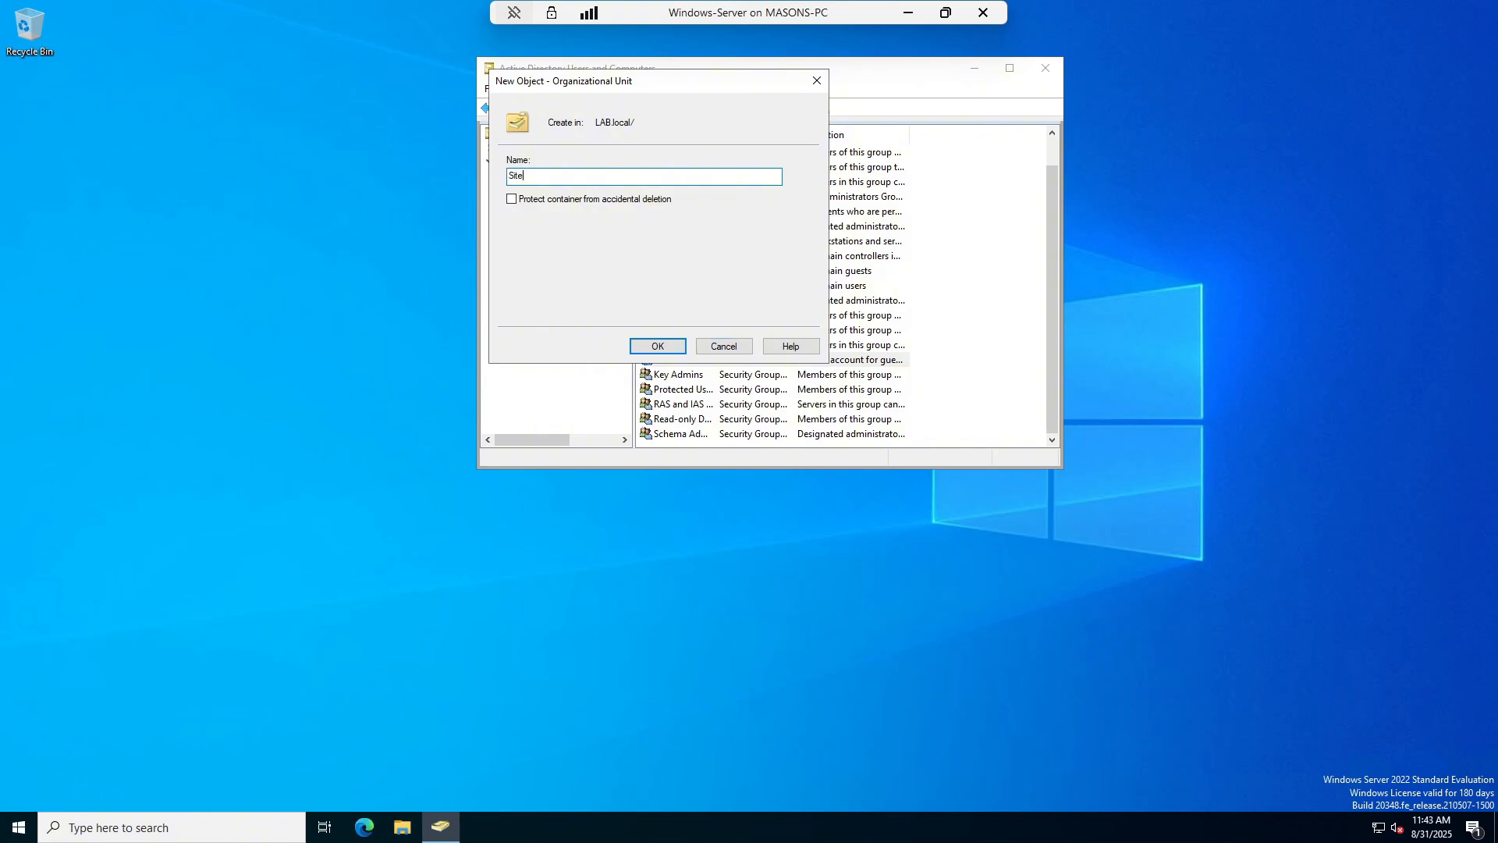
left_click(657, 347)
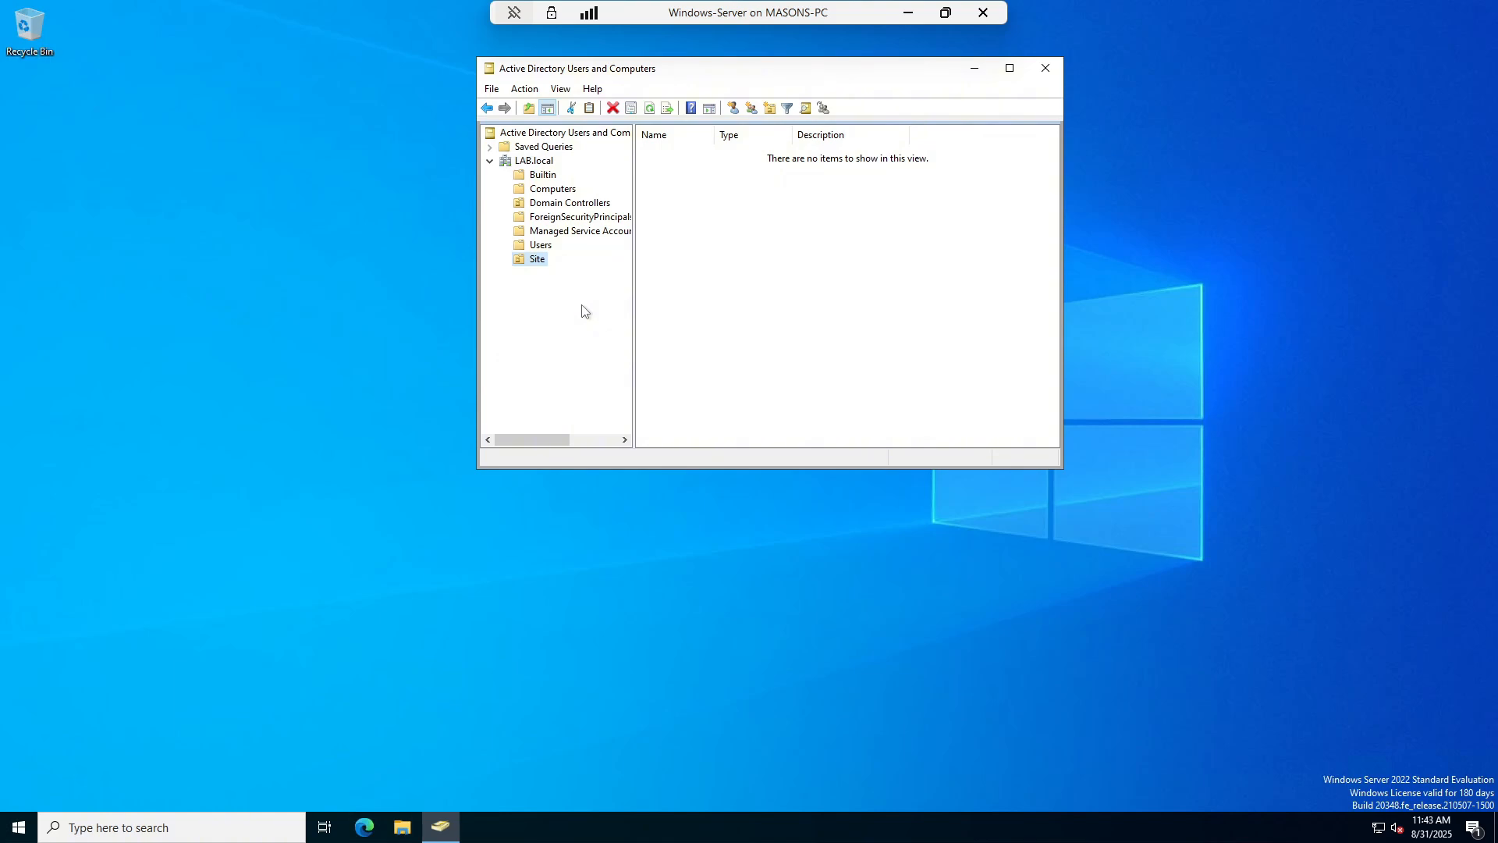
Rename the Site organizational unit as Site-1
right_click(537, 260)
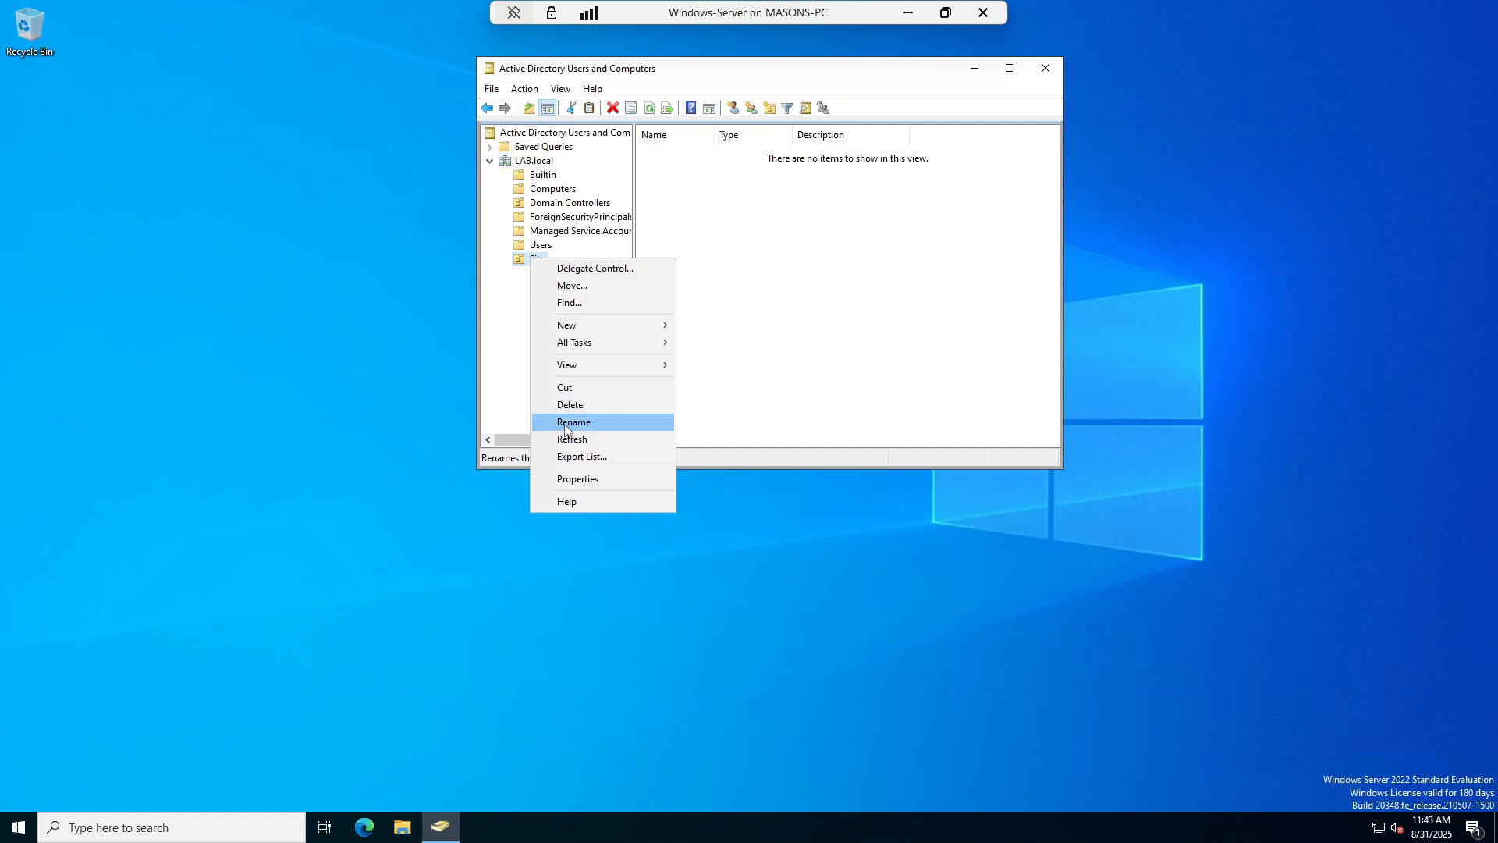
left_click(572, 422)
left_click(546, 259)
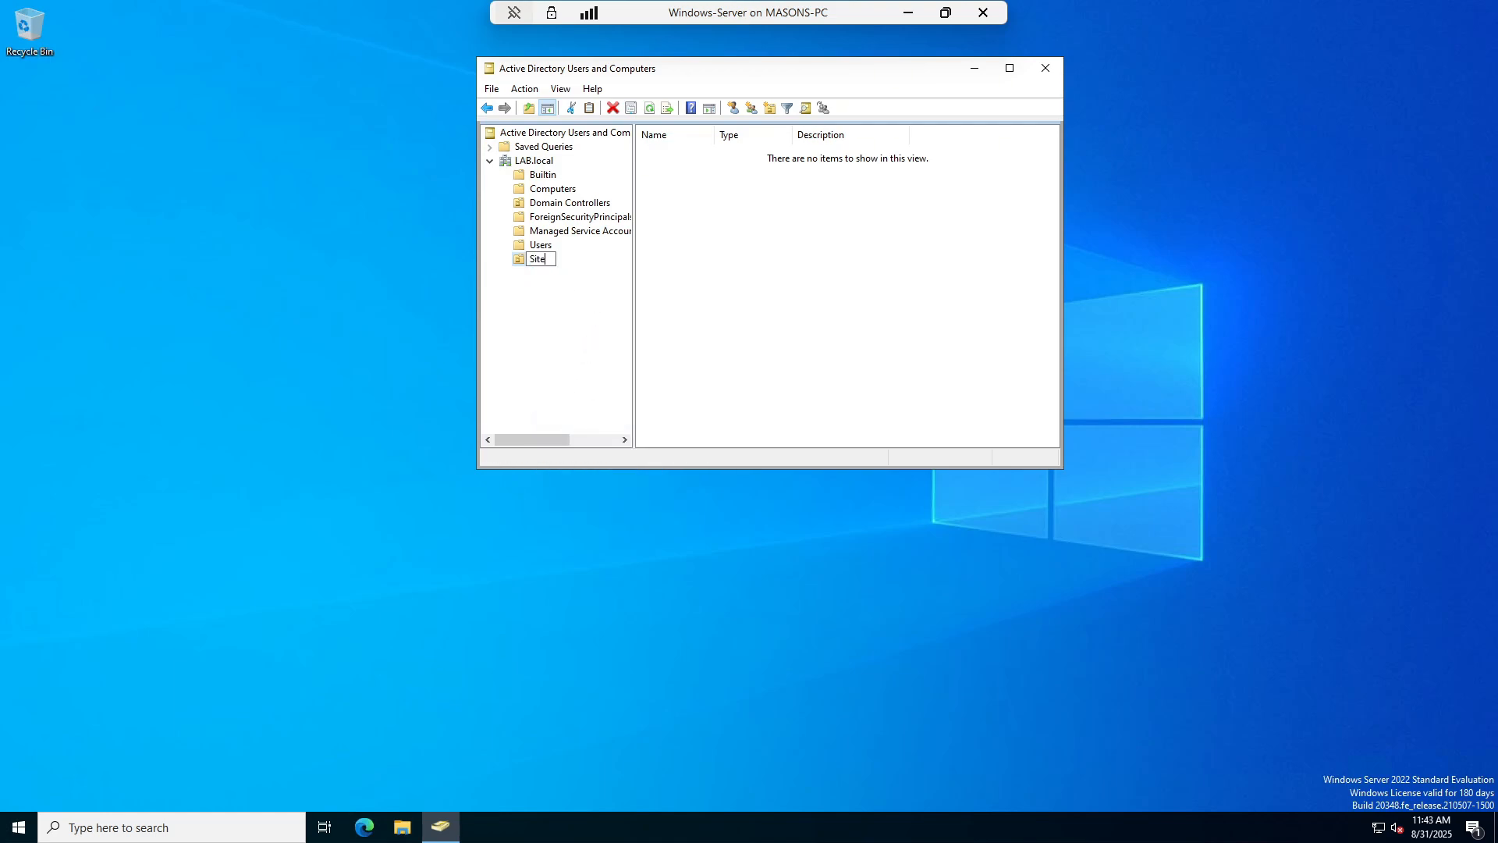
type("-1")
key("Return")
Create a second organizational unit named Site-2 directly in the LAB.local domain
right_click(542, 162)
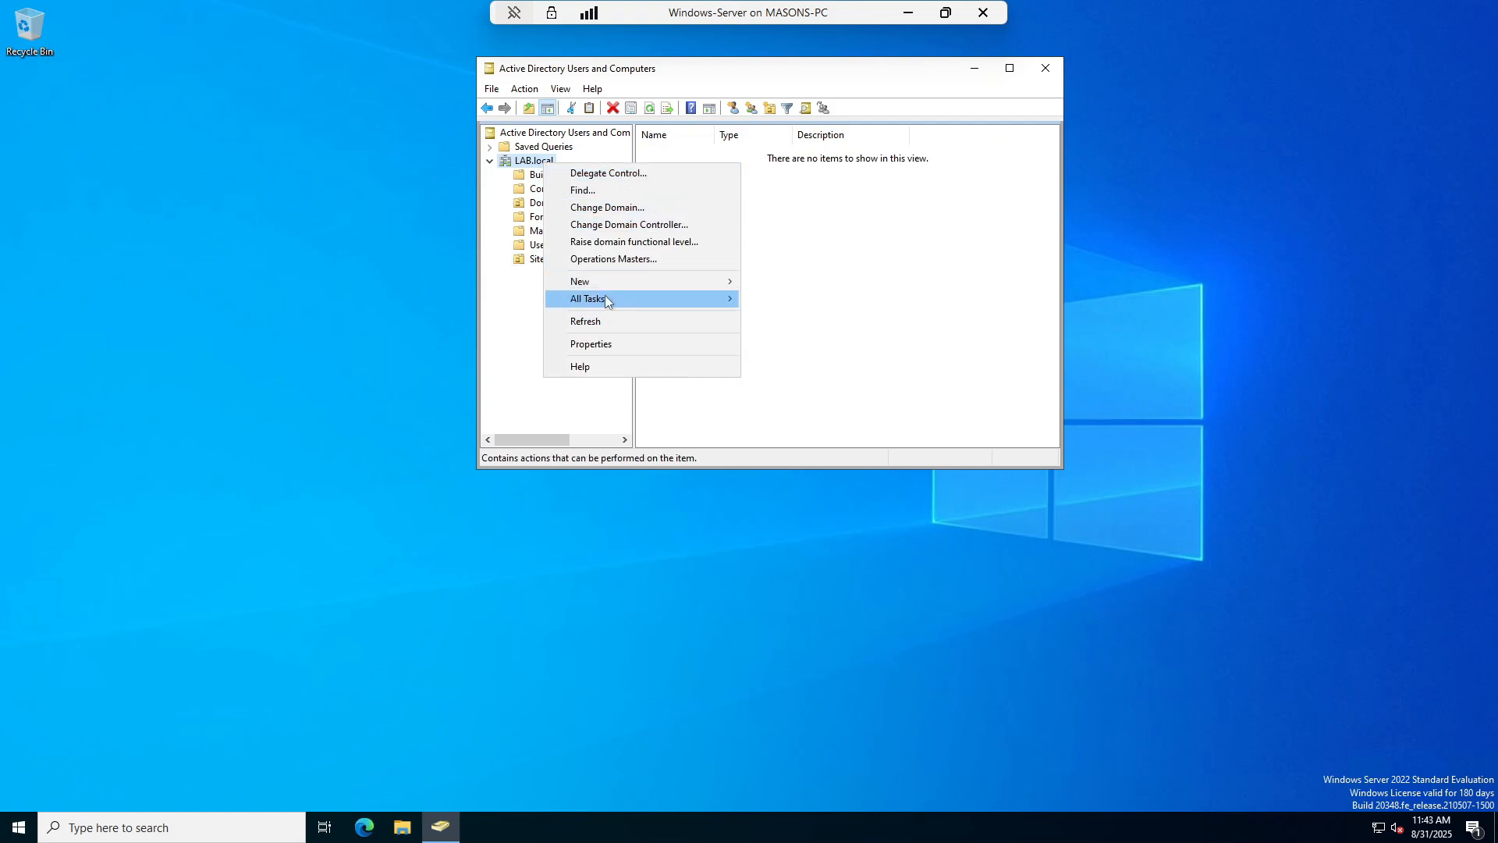
mouse_move(733, 281)
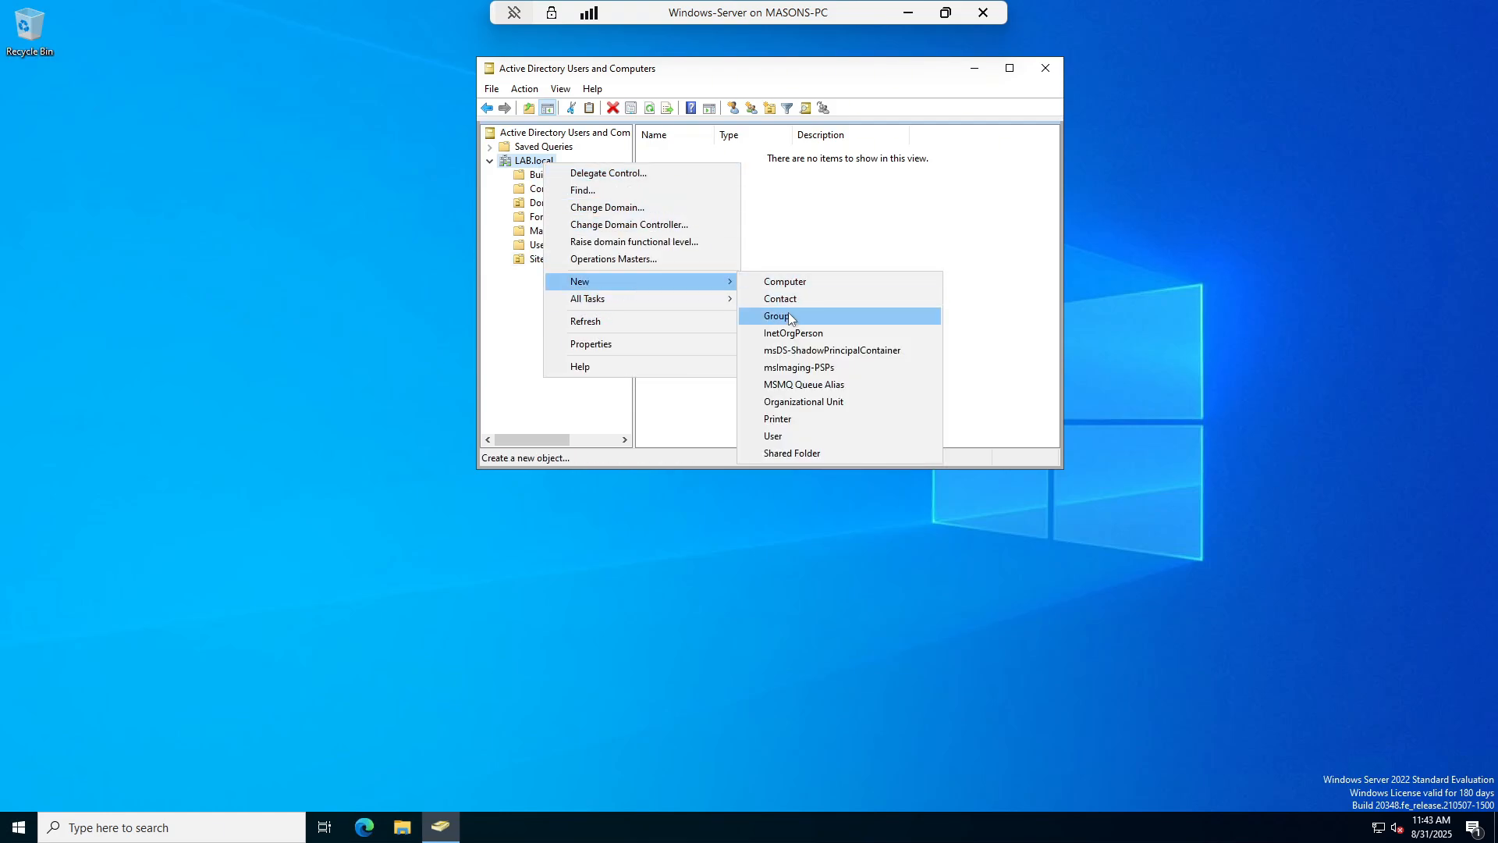
left_click(804, 402)
type("Site-2")
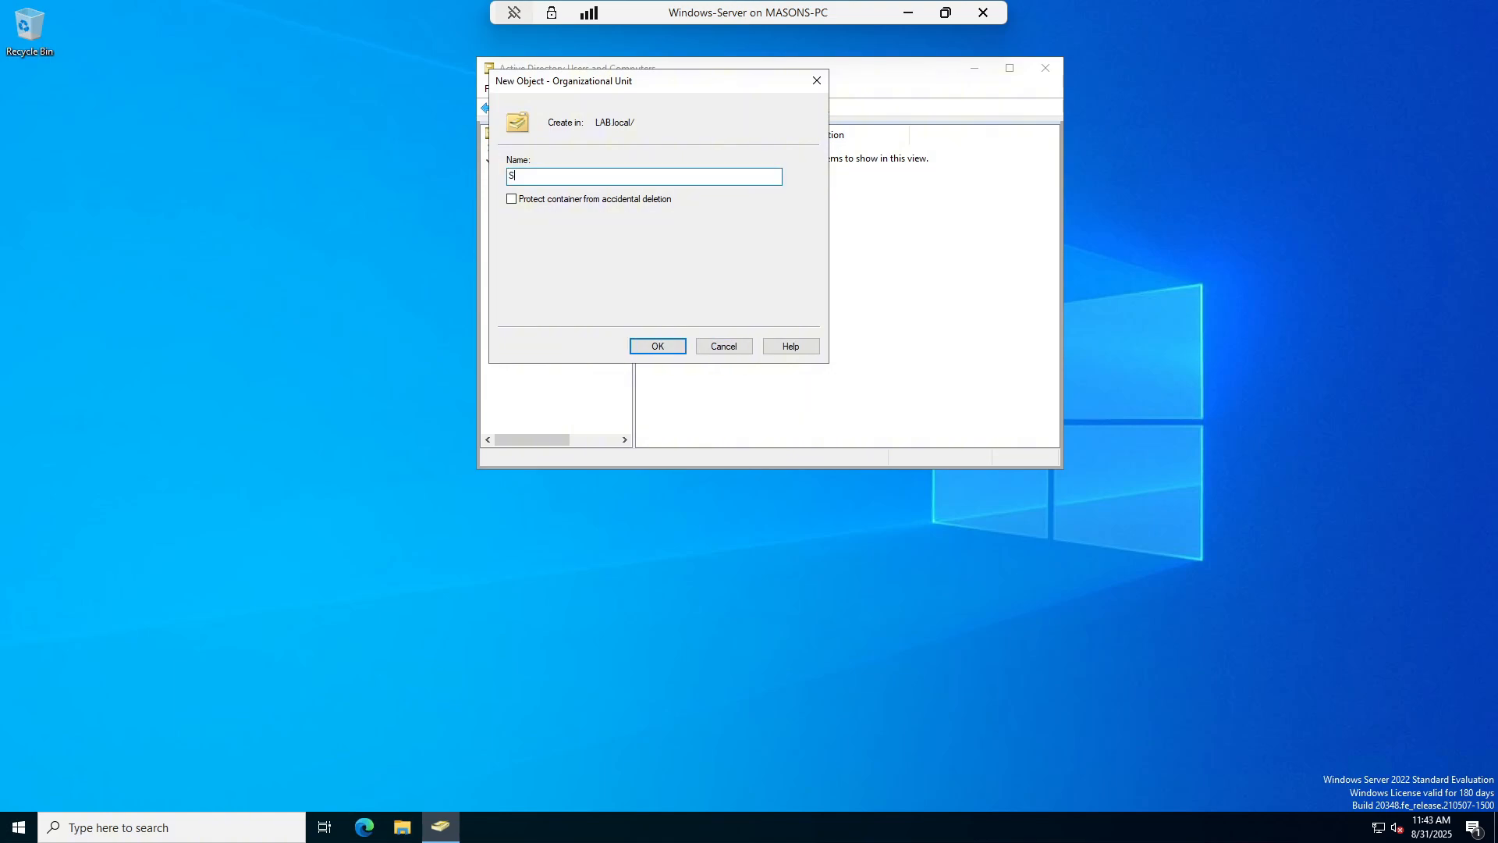
left_click(657, 348)
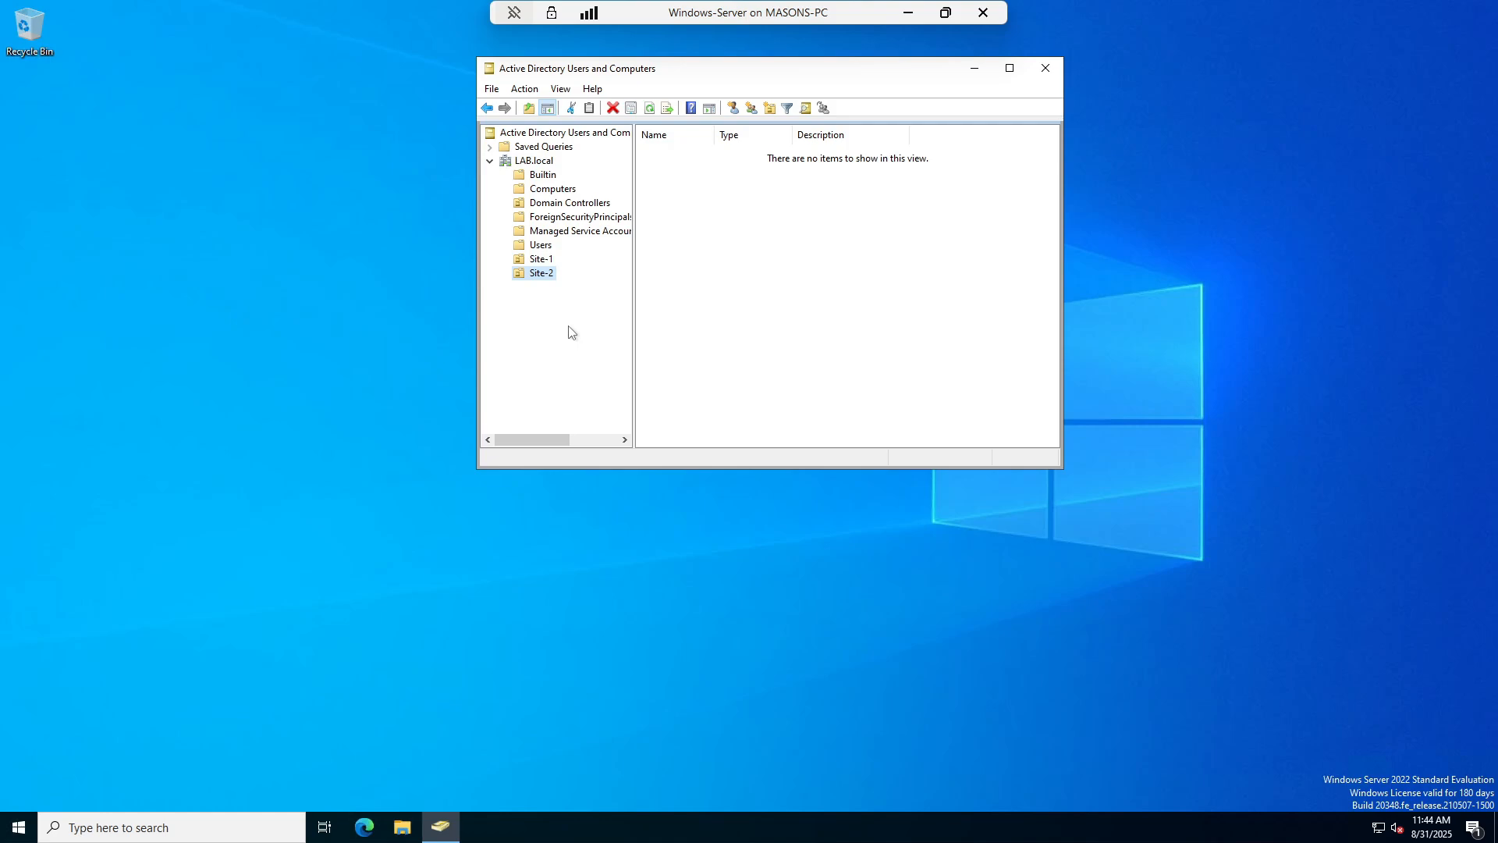
Start a new user in the Site-1 organizational unit and enter the person's first and last name
right_click(541, 260)
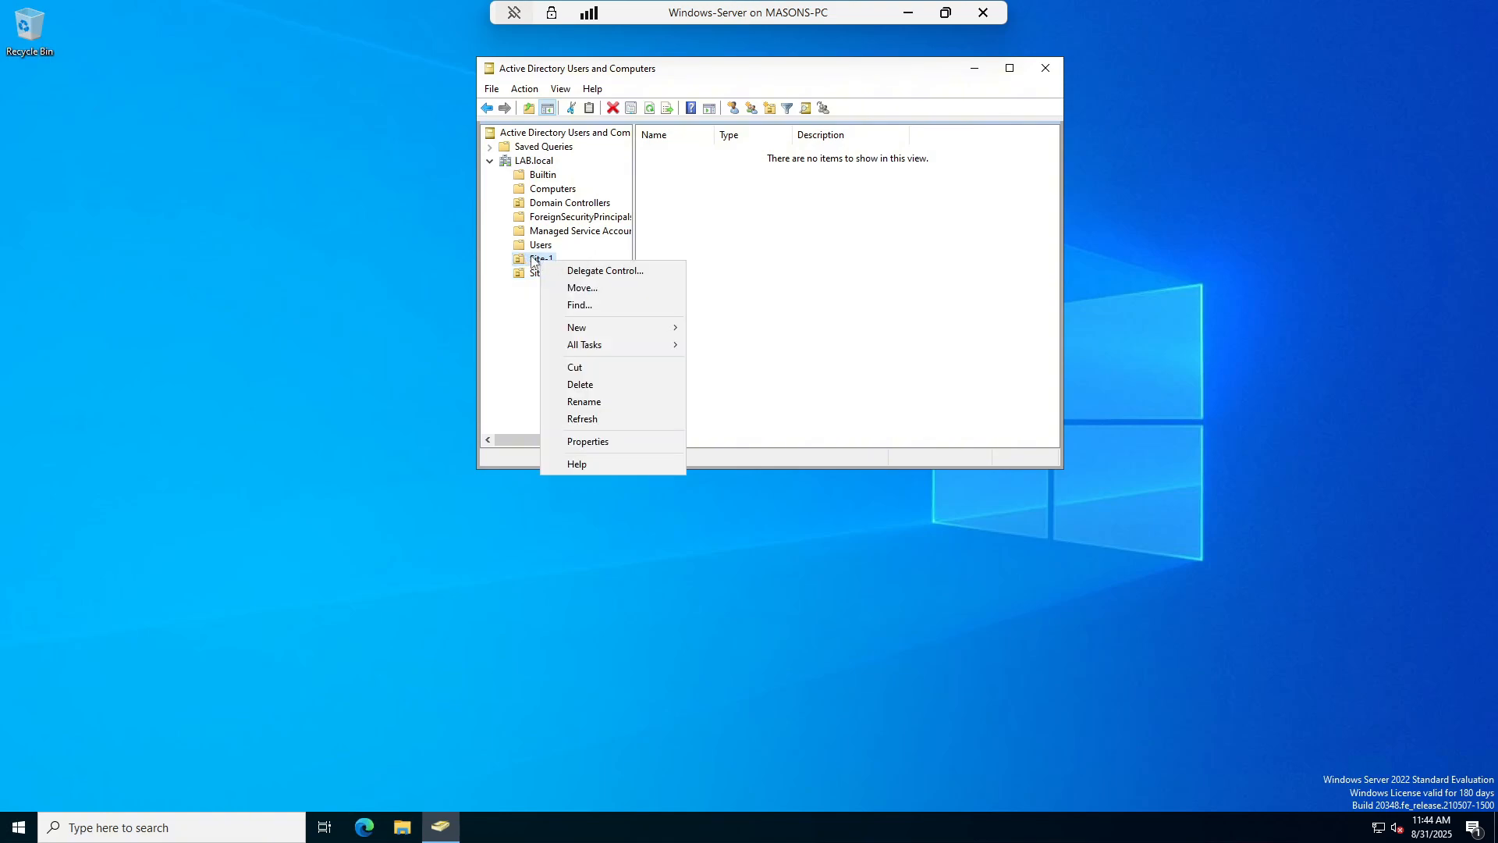
mouse_move(616, 327)
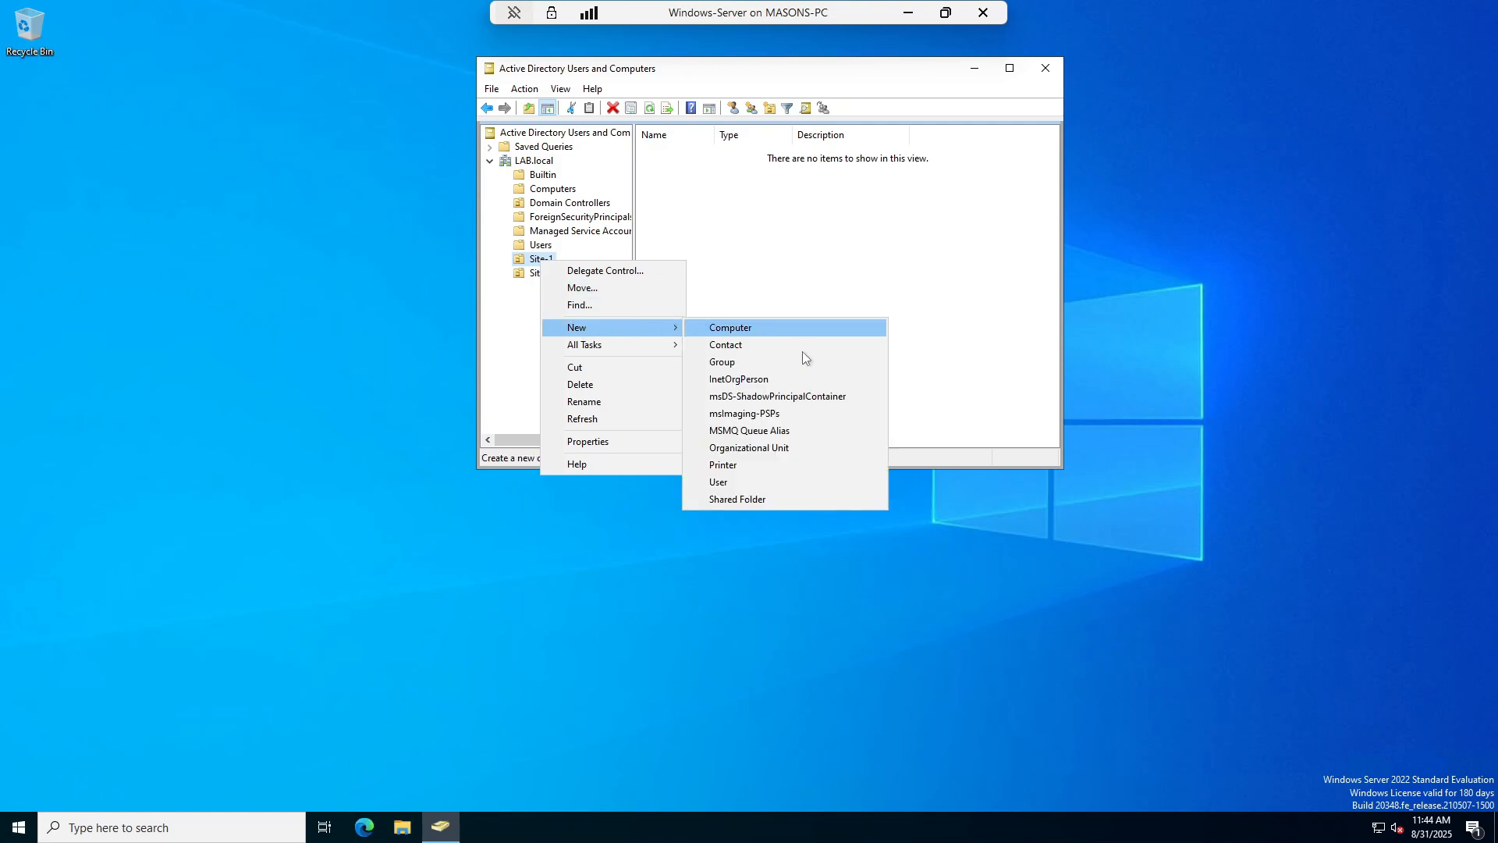
left_click(750, 480)
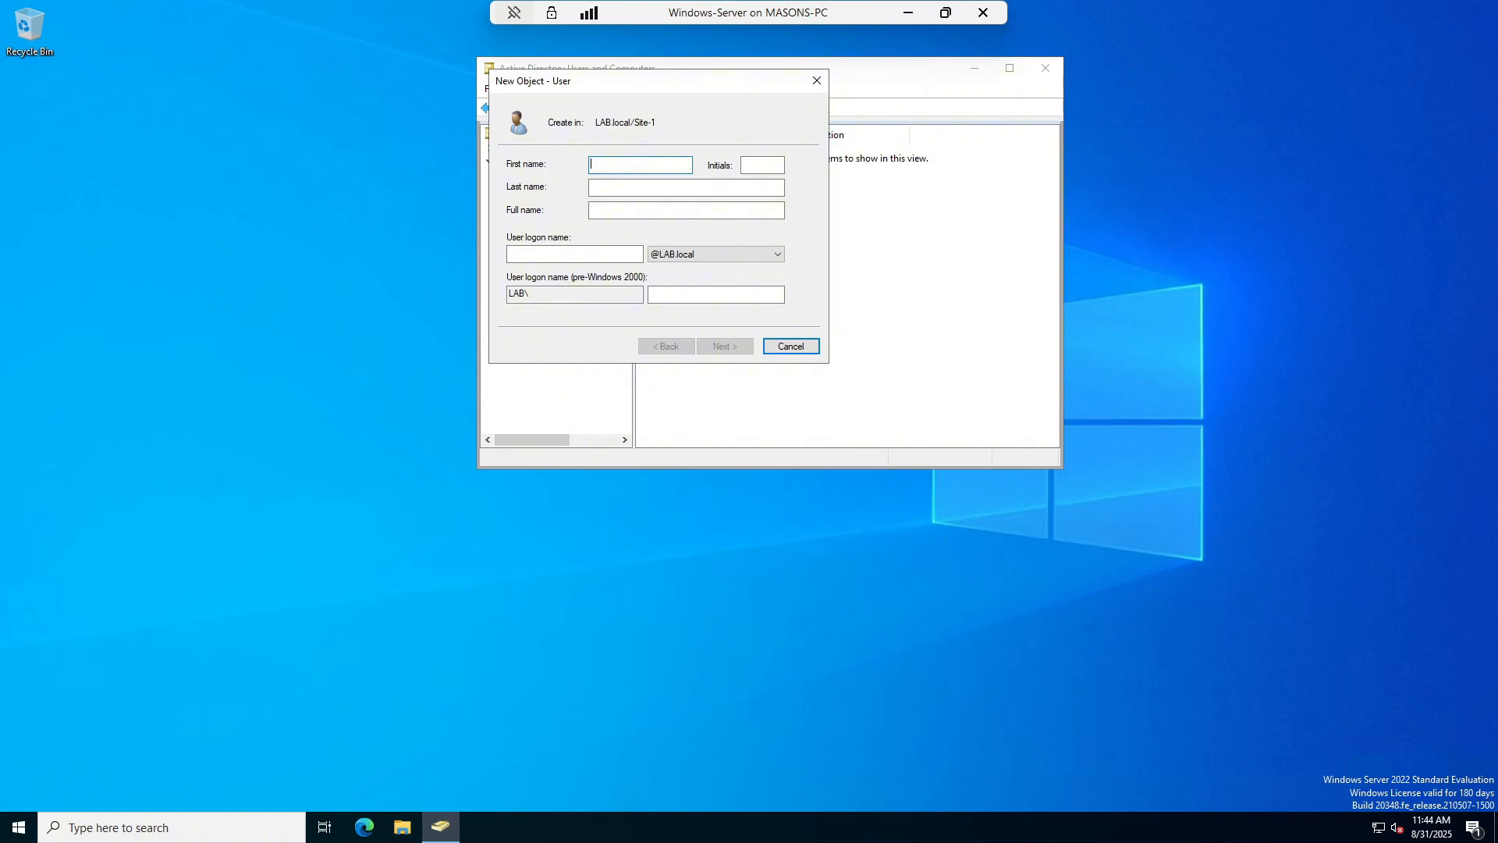
type("John")
key("Tab")
type("DS")
type("oe")
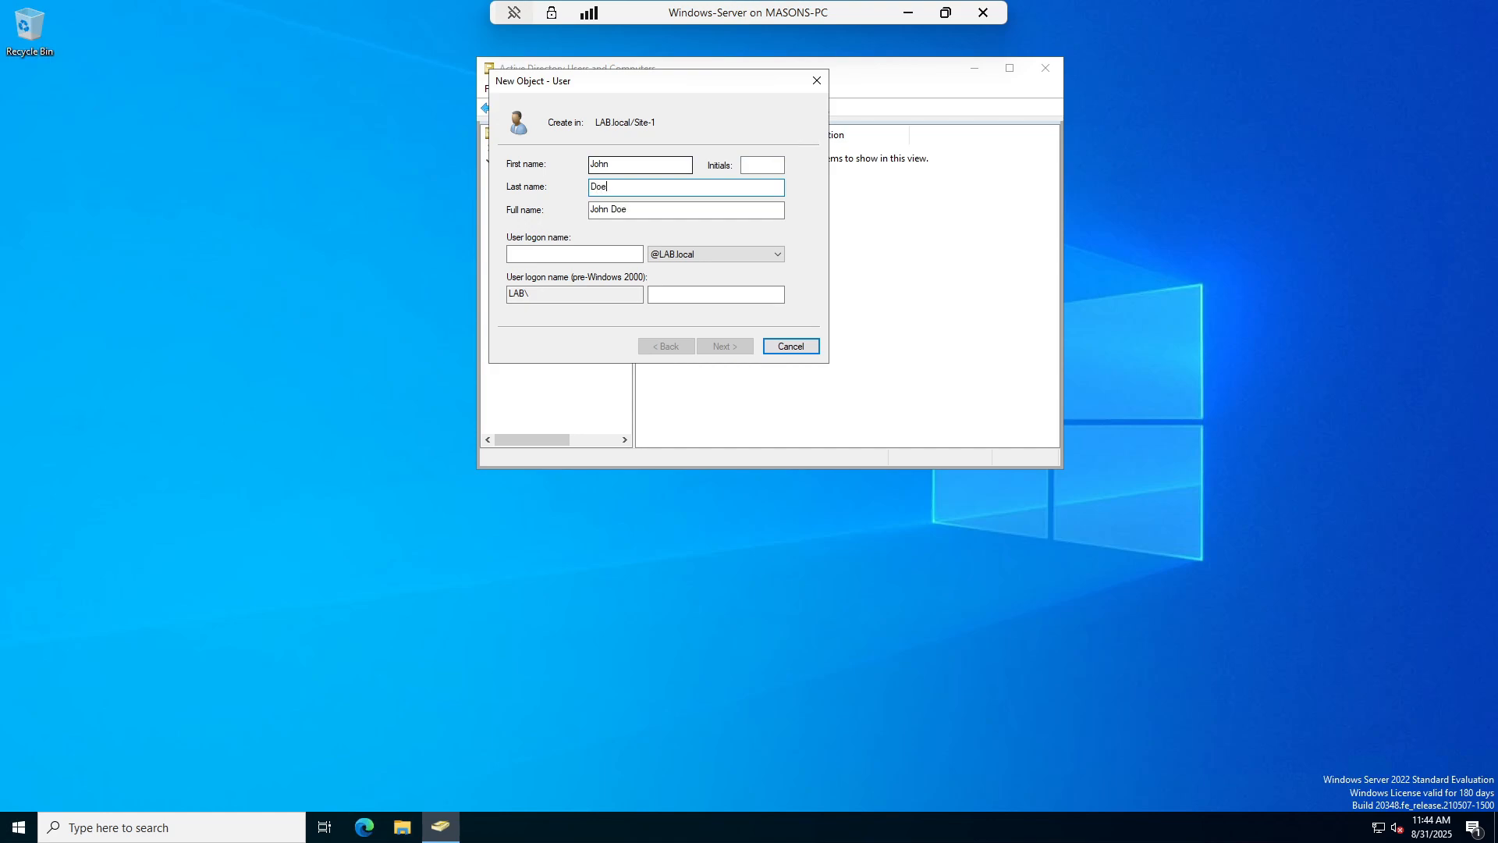
Enter the new user's logon name in first-name-dot-last-name format and continue to the password settings
left_click(558, 255)
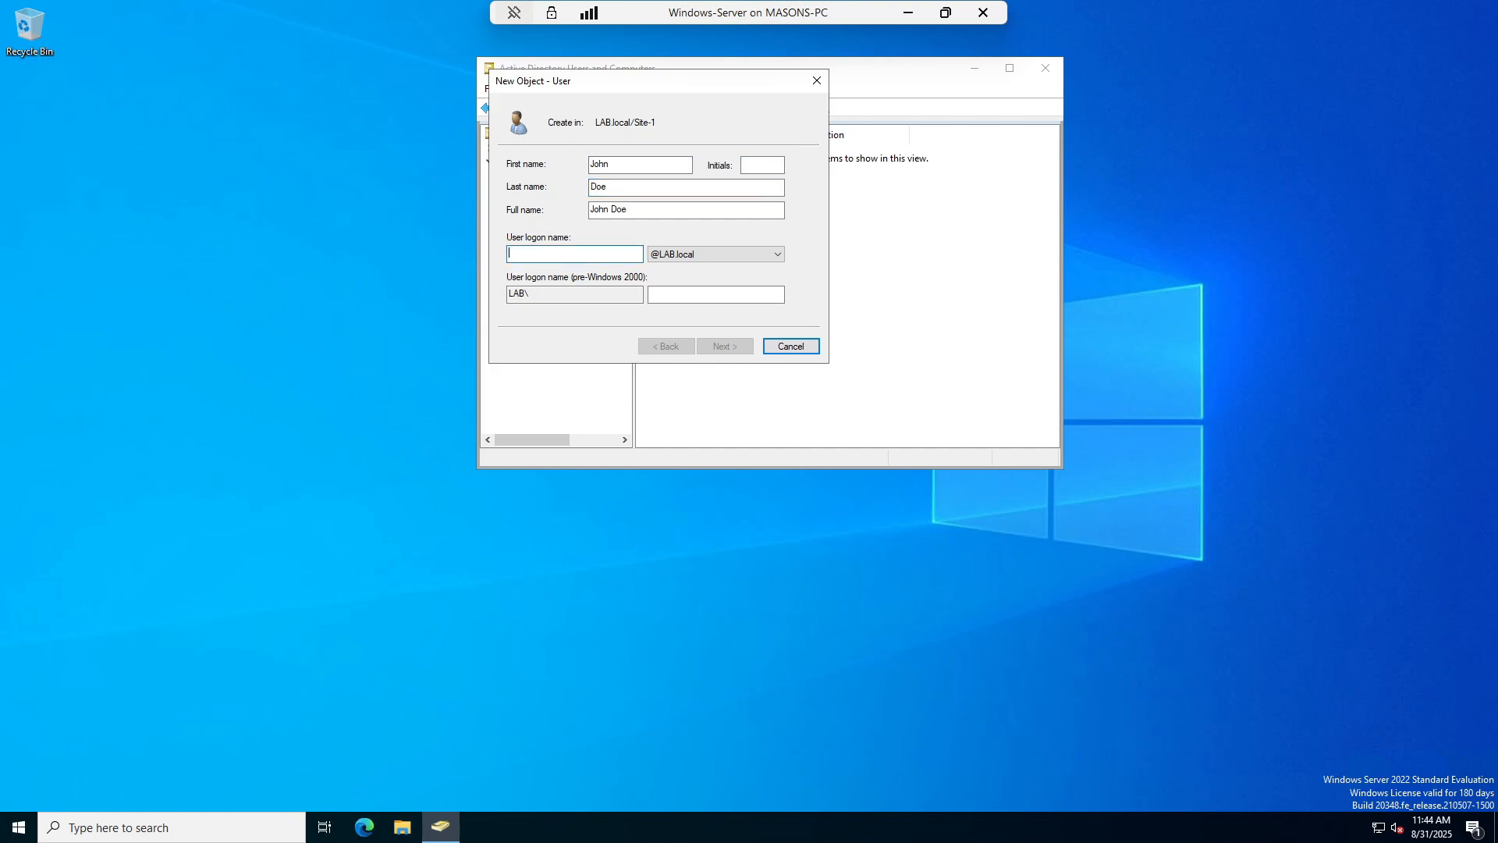
type("john.")
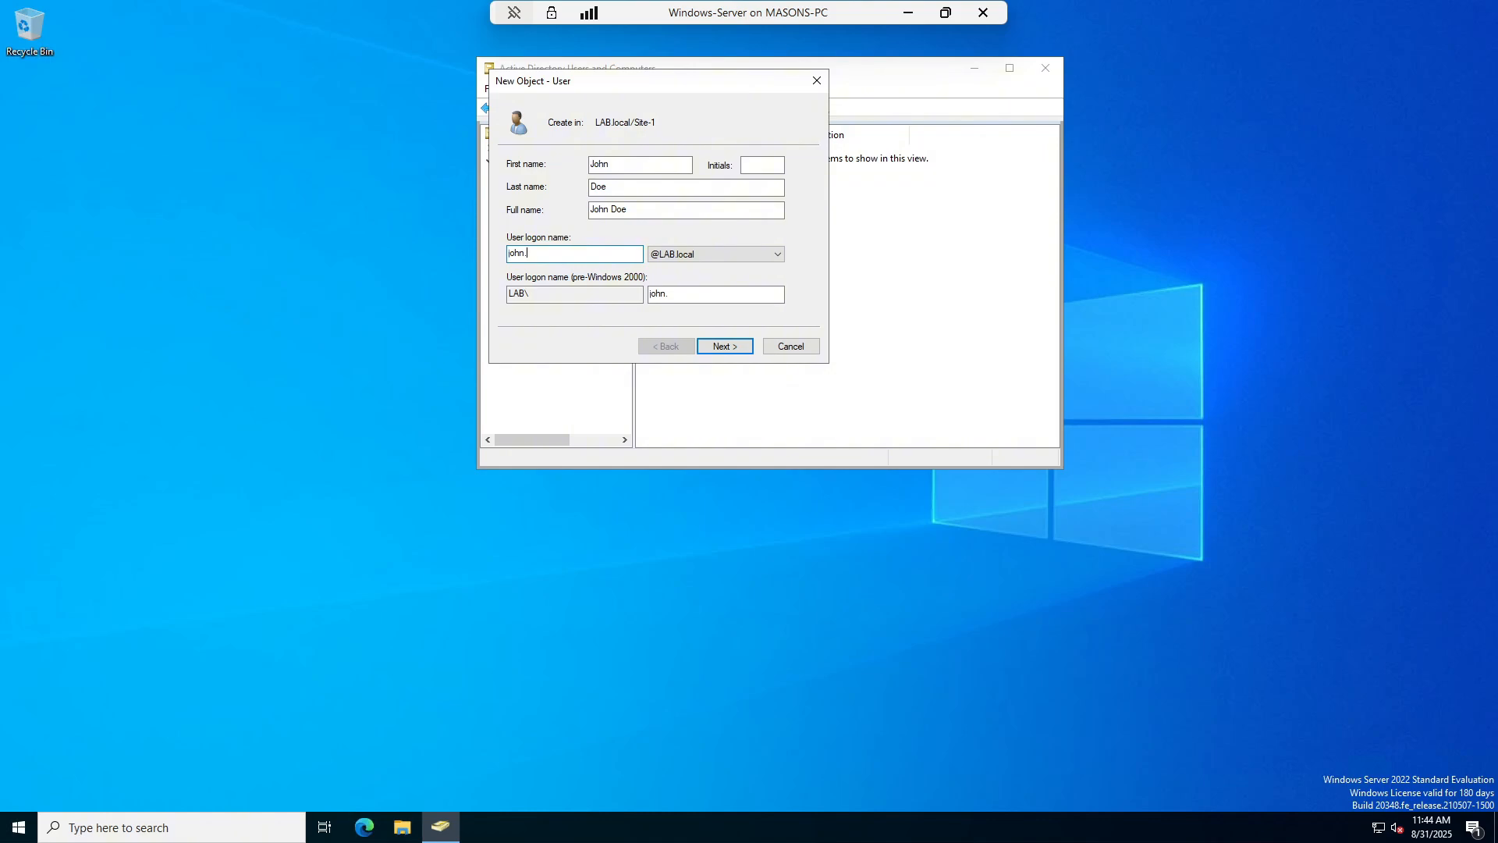
type("doe")
left_click(725, 346)
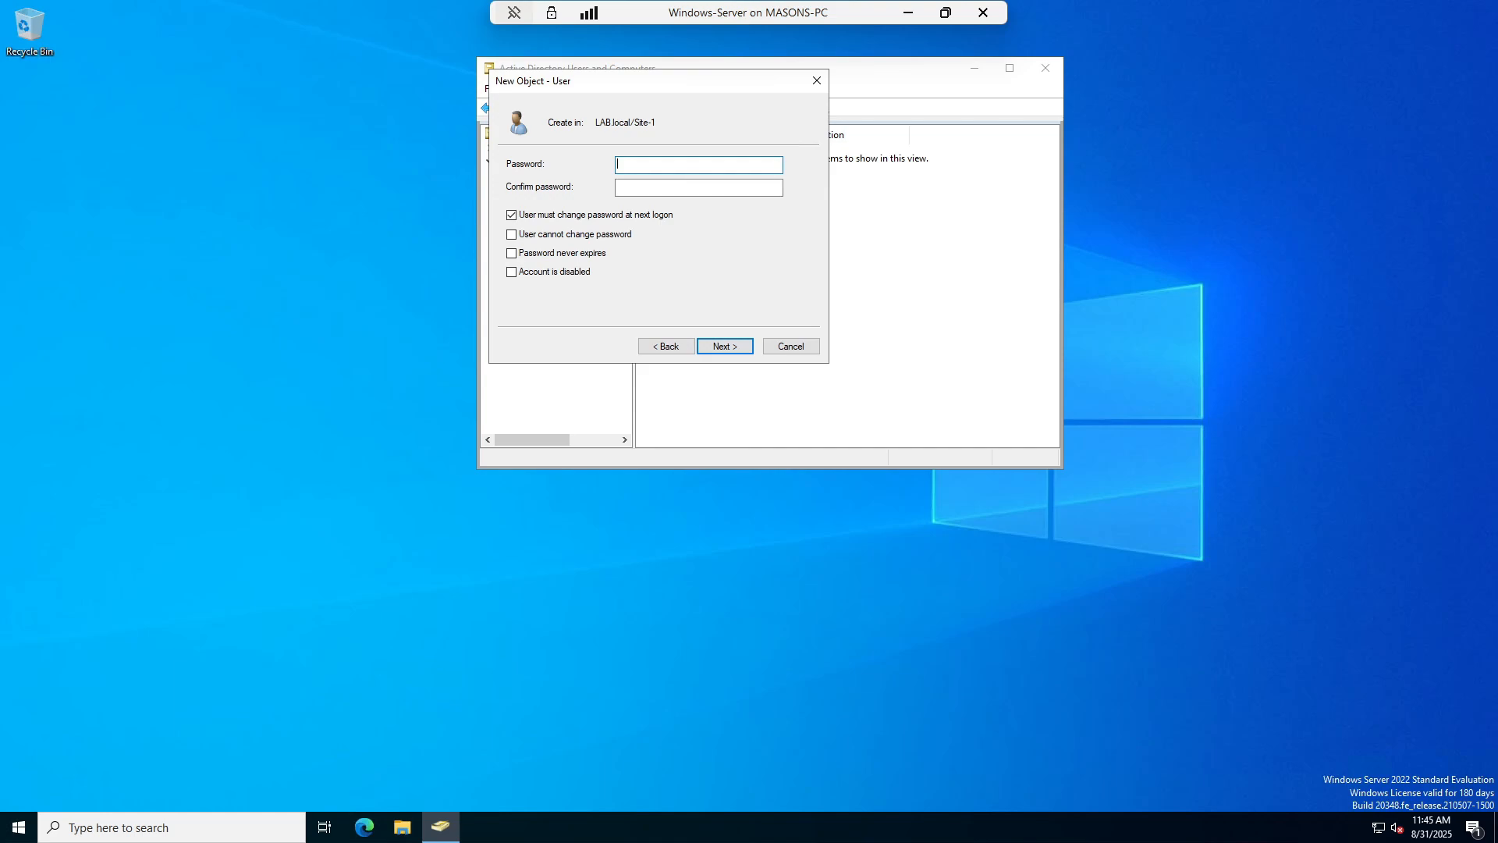
Enter the new user's account password and repeat it in the confirmation field
type("P•••••••••••")
key("Tab")
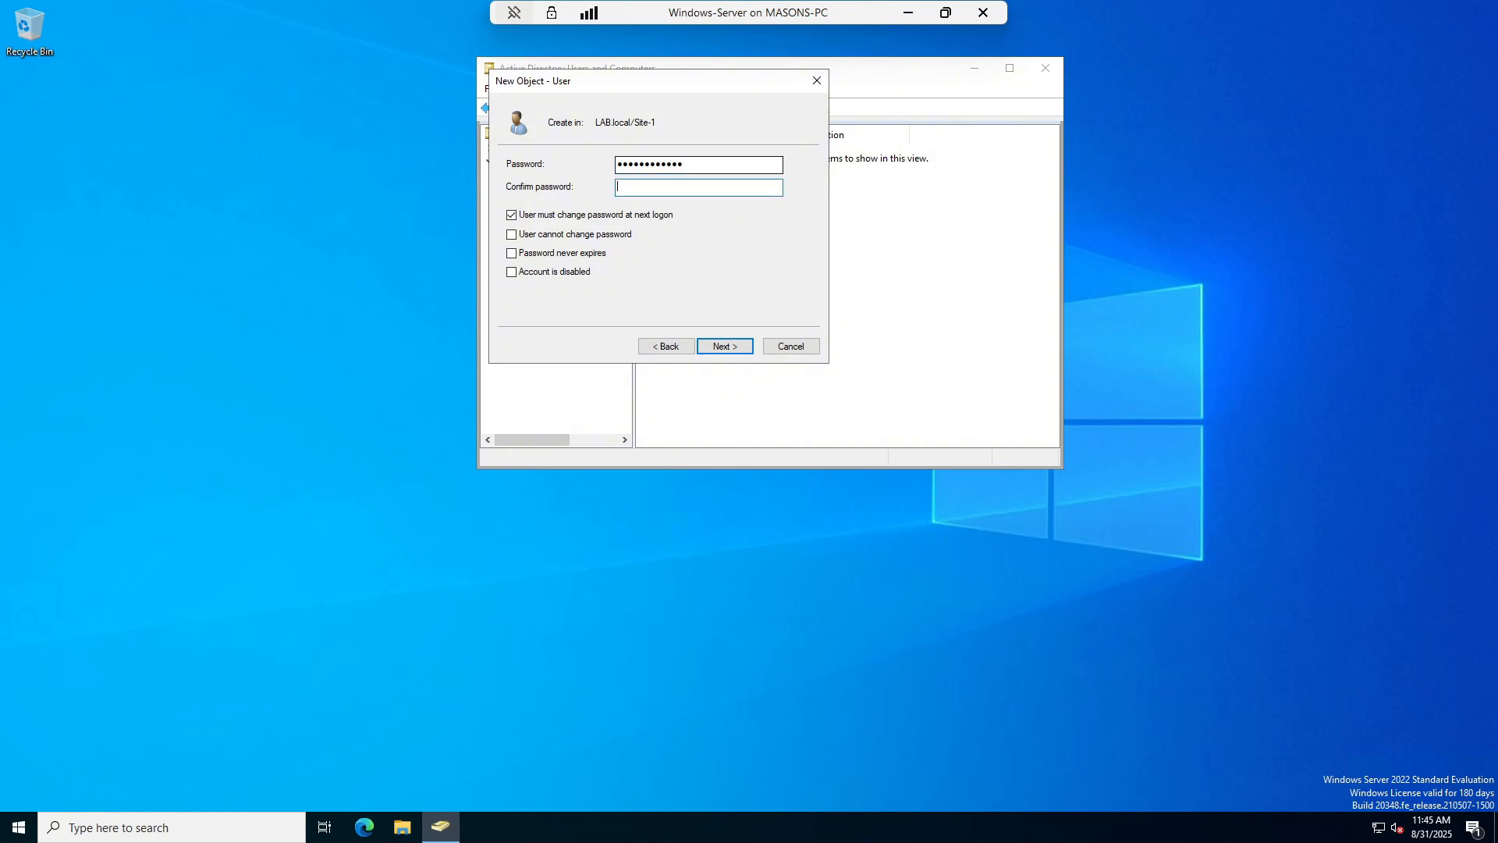
type("•••••")
key("BackSpace")
key("BackSpace")
key("BackSpace")
key("BackSpace")
type("••••••••••")
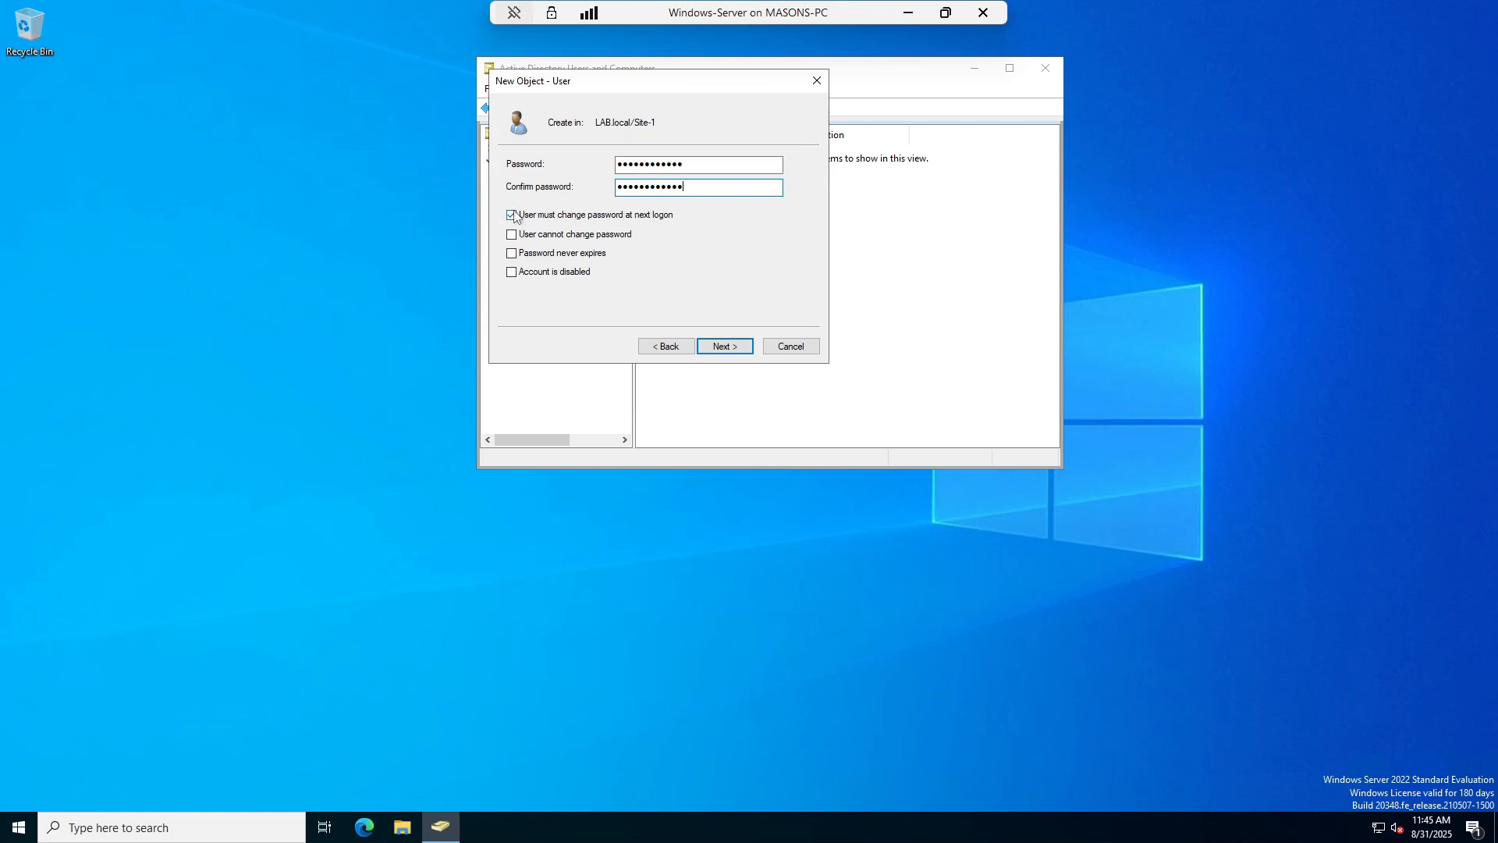
Finish creating the new user account and display the contents of the Site-1 organizational unit
left_click(741, 358)
left_click(741, 358)
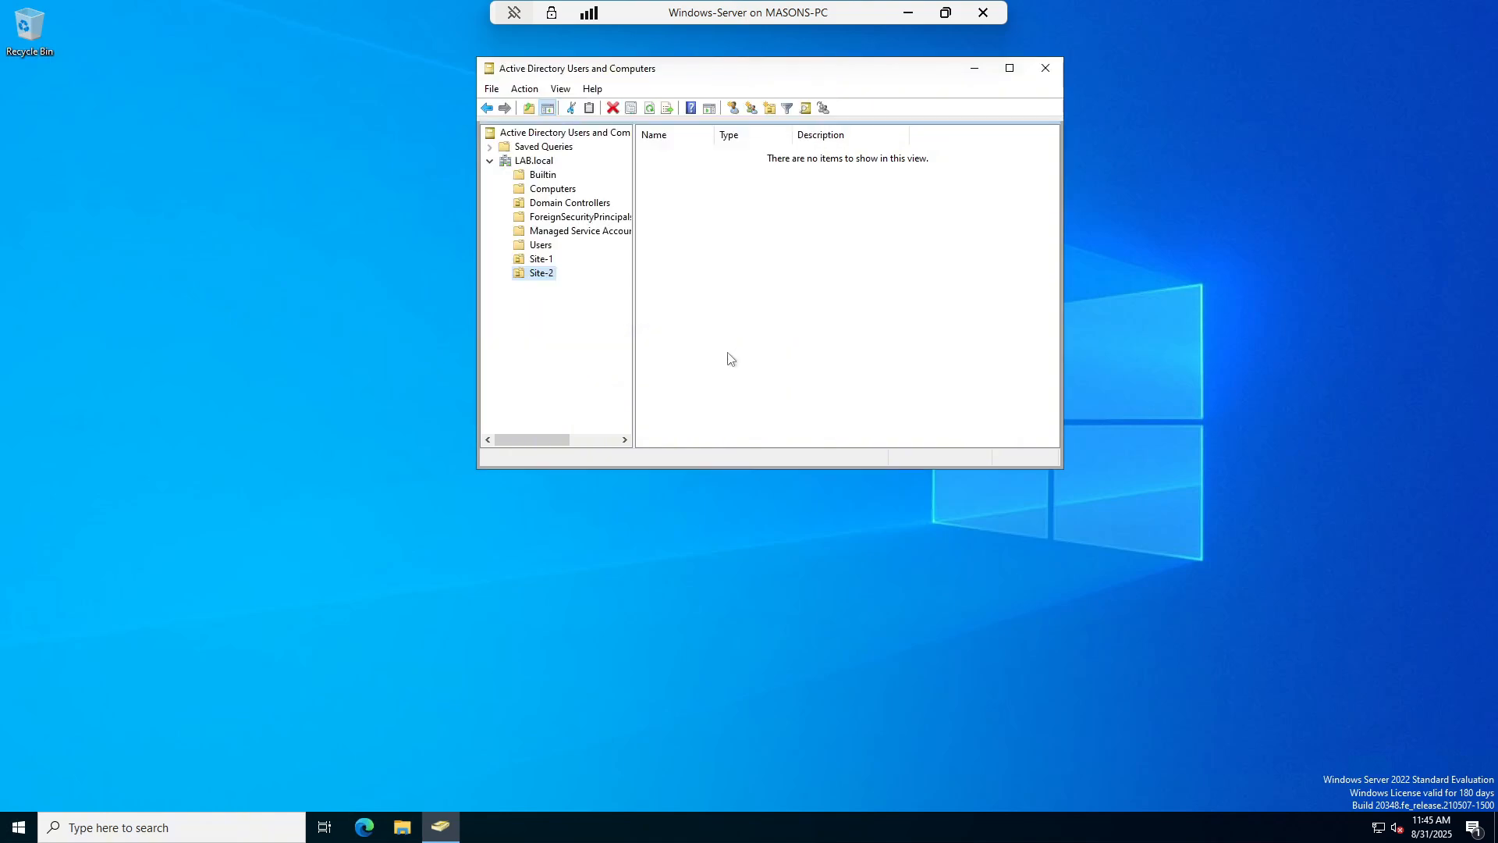
left_click(536, 262)
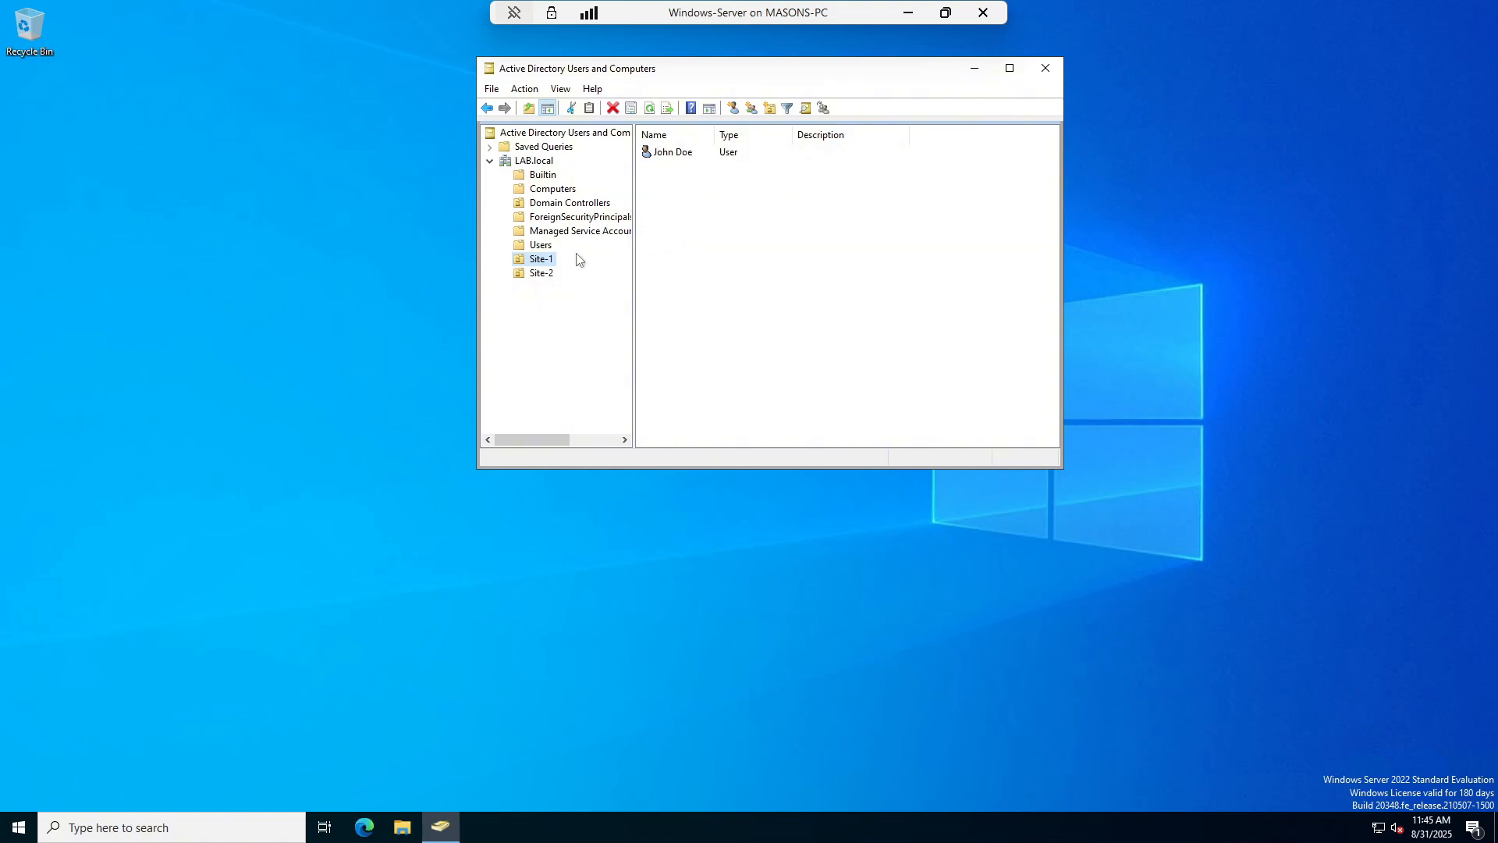
Create an organizational unit named Users inside Site-1 with protection from accidental deletion turned off, and display Site-1's contents
right_click(547, 259)
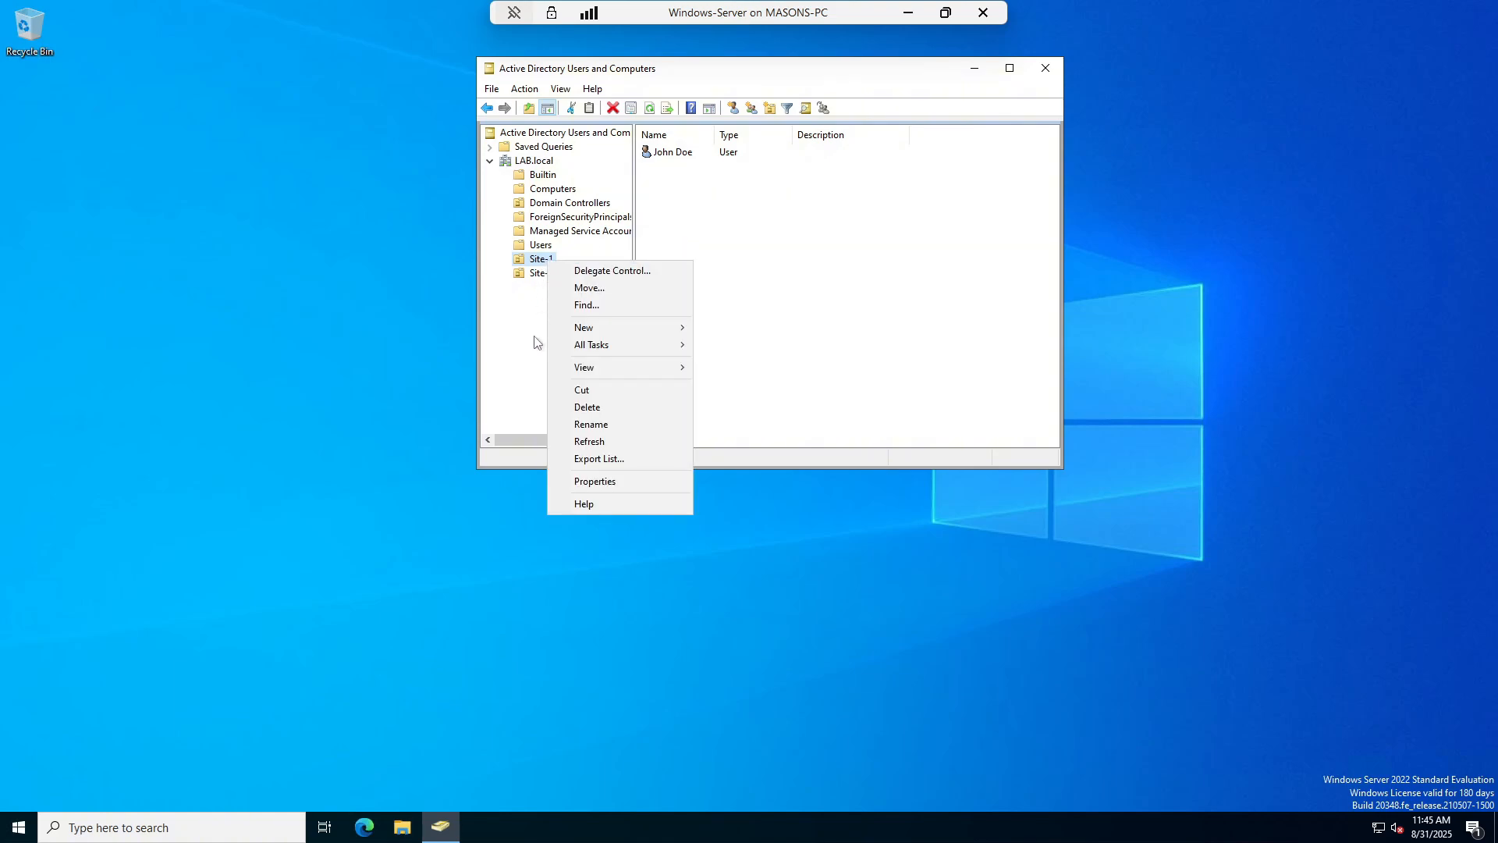
left_click(509, 333)
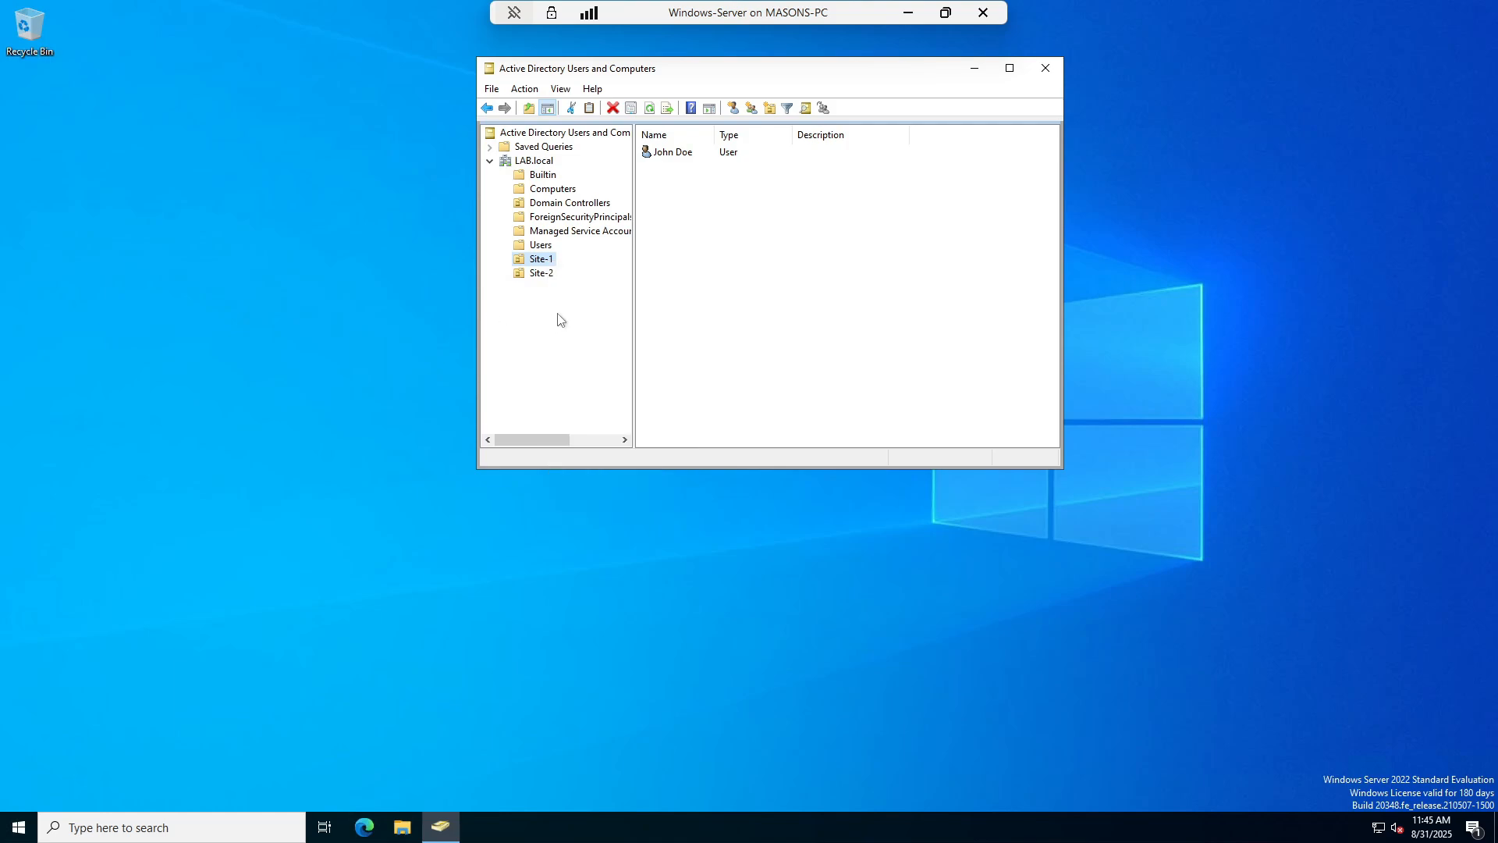
right_click(546, 261)
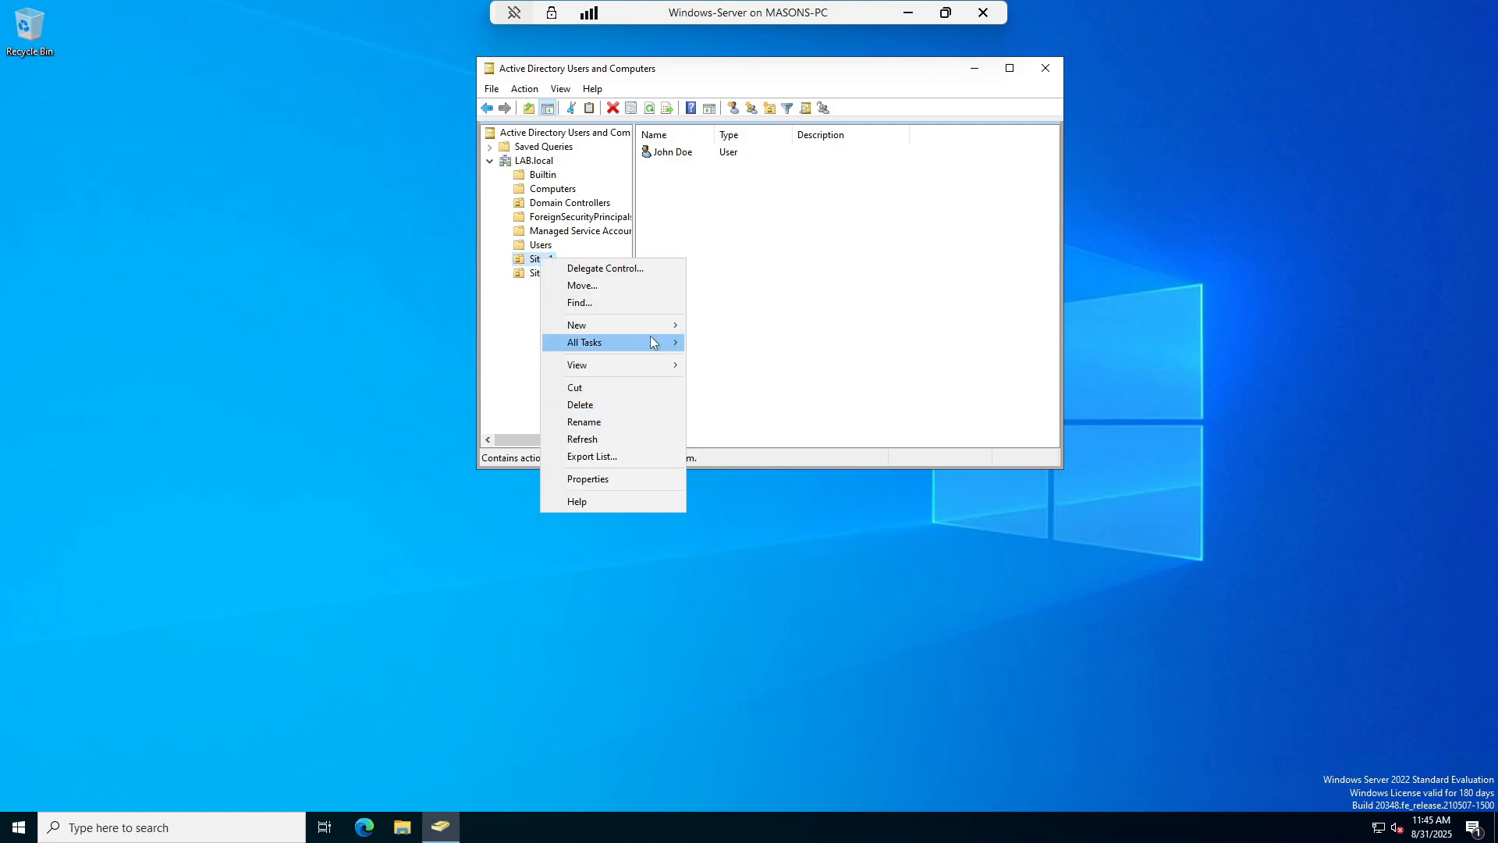
mouse_move(663, 323)
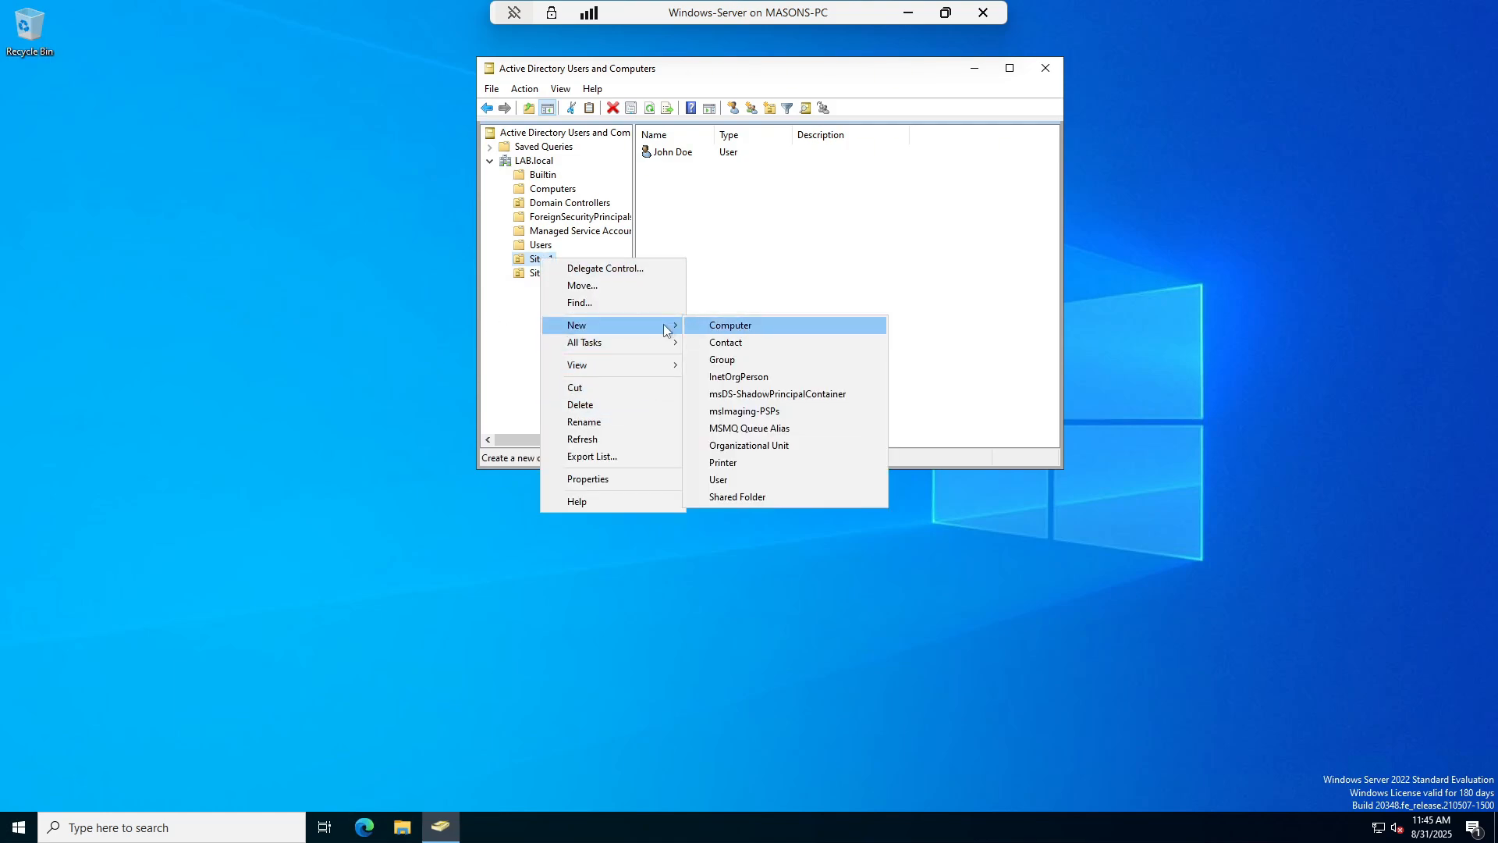
left_click(808, 445)
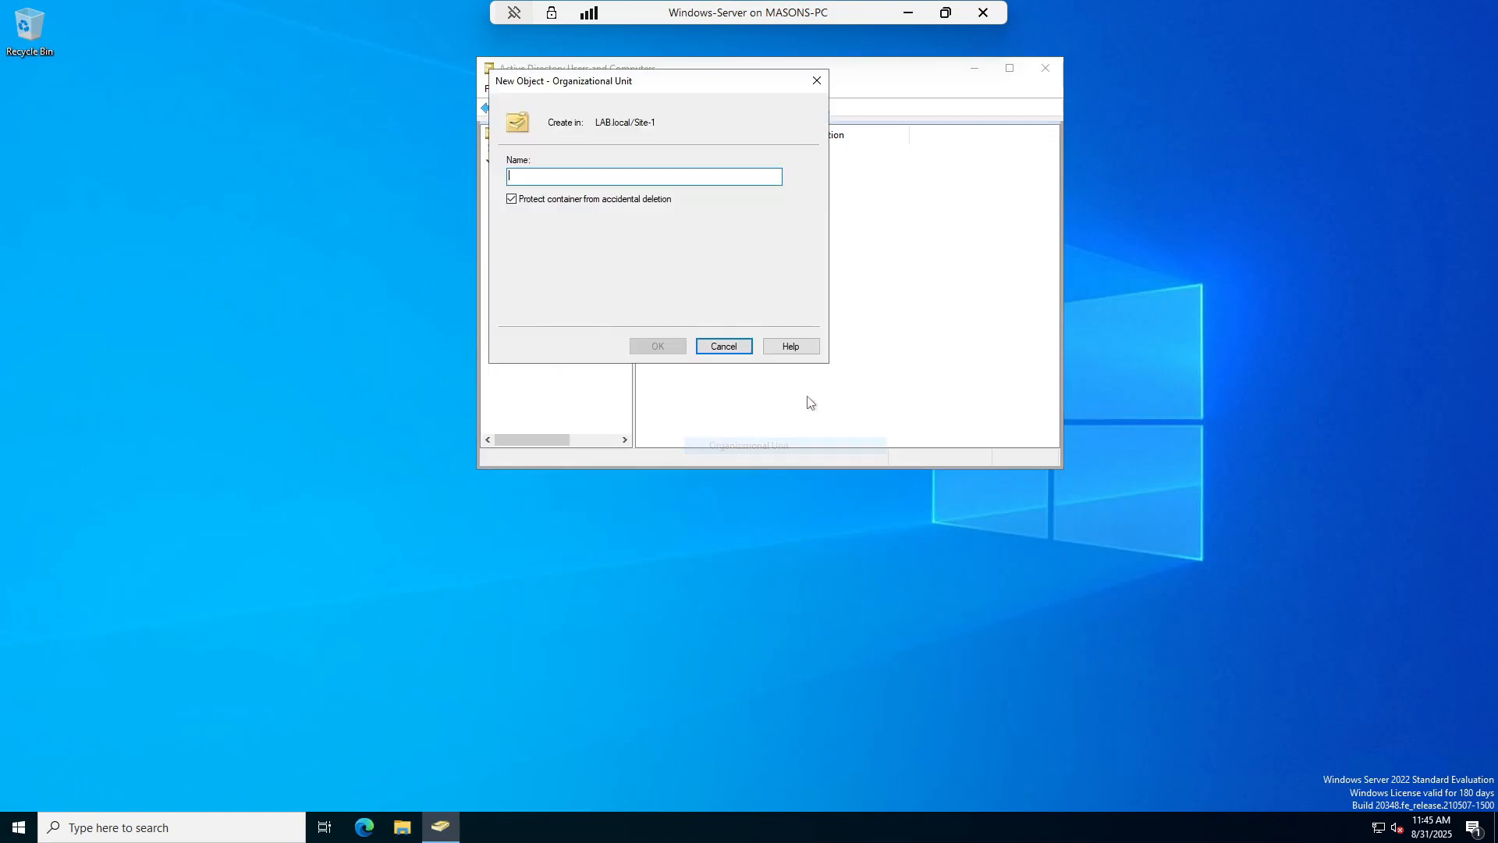
type("Users")
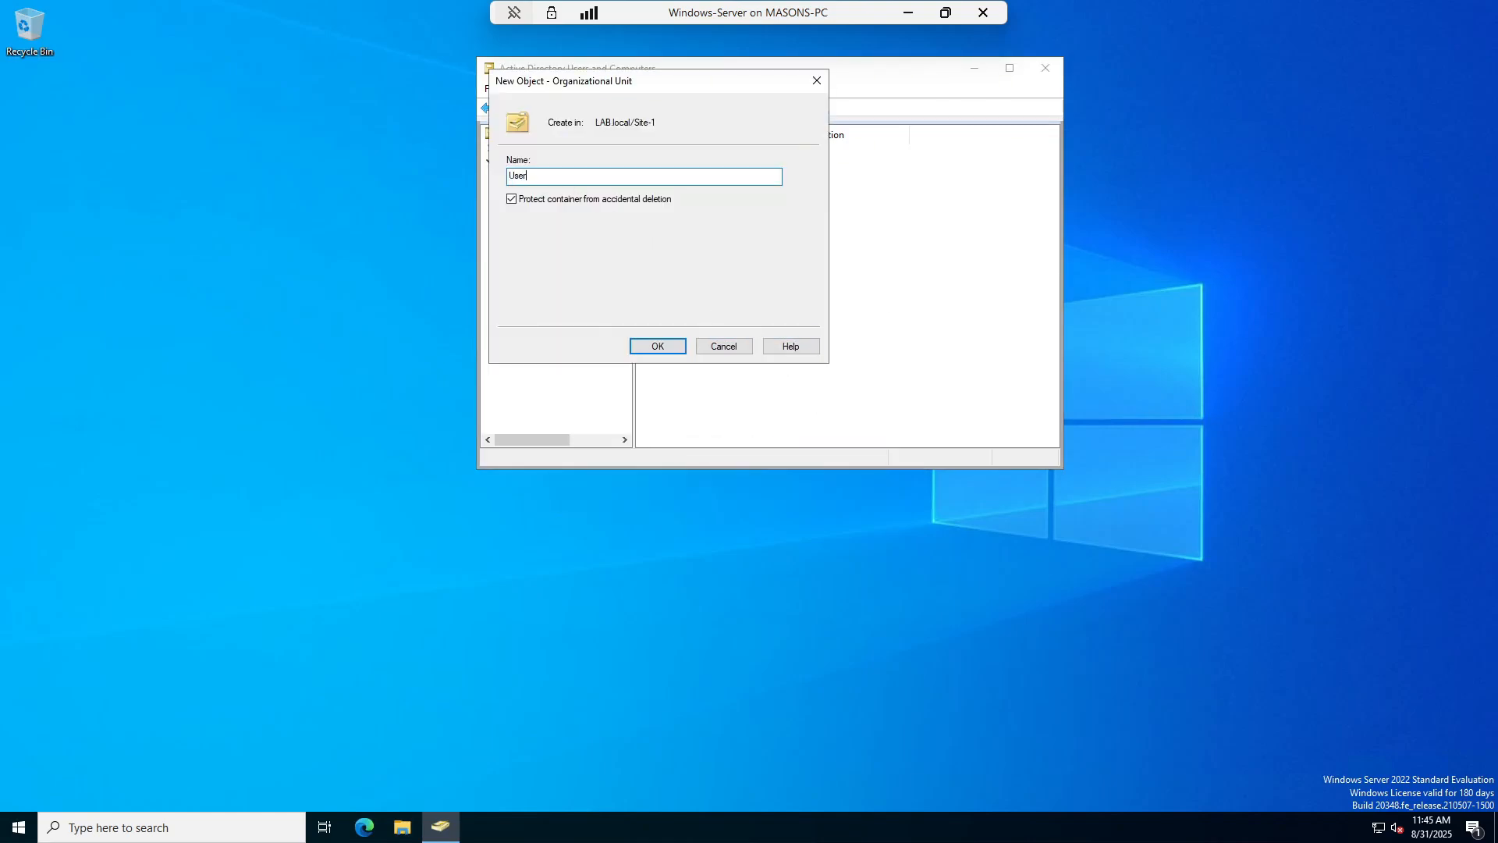
left_click(550, 202)
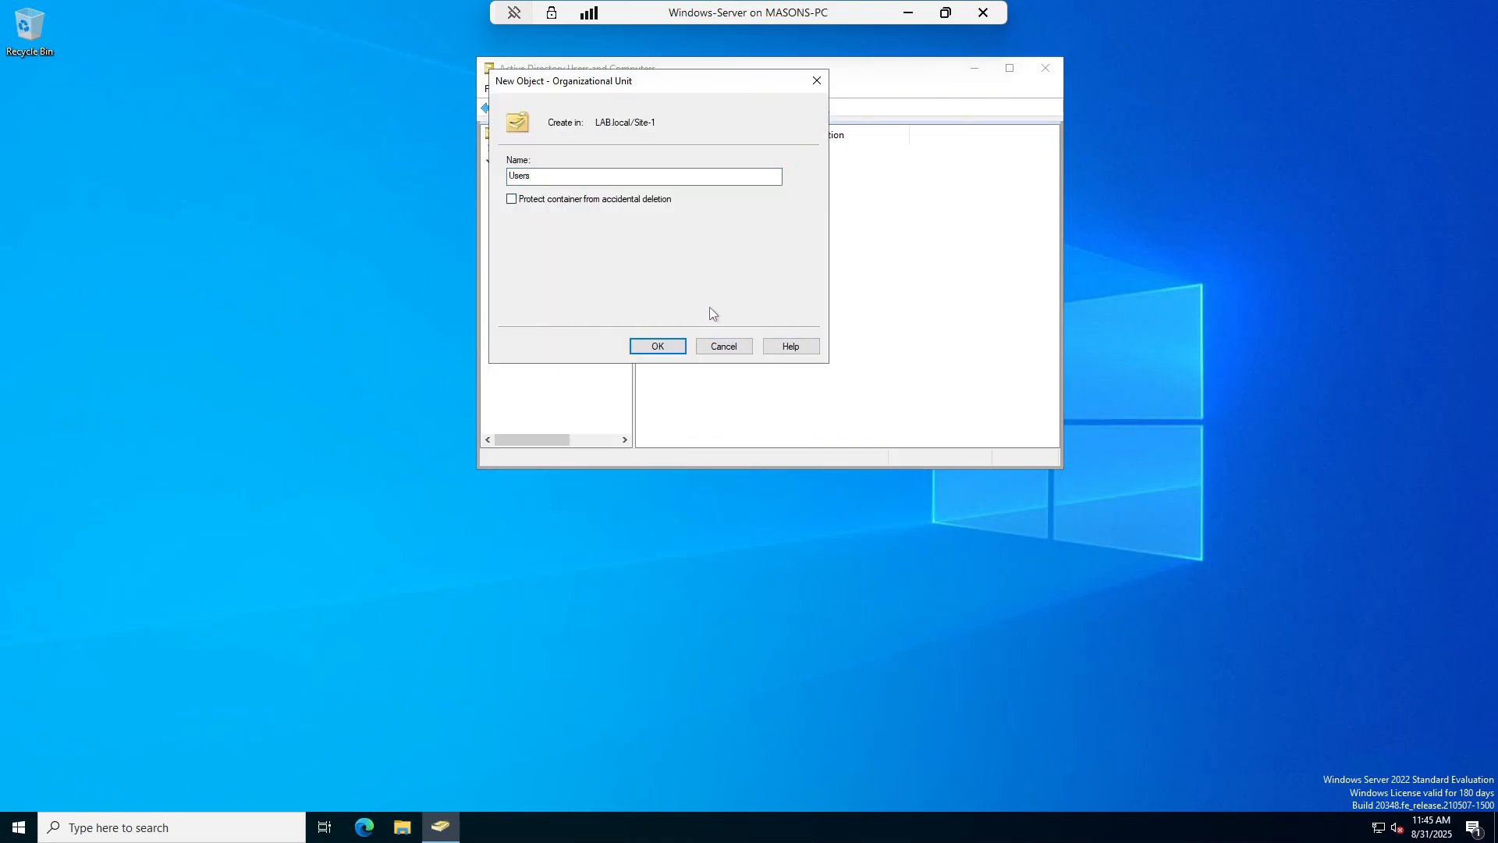
left_click(677, 346)
left_click(544, 260)
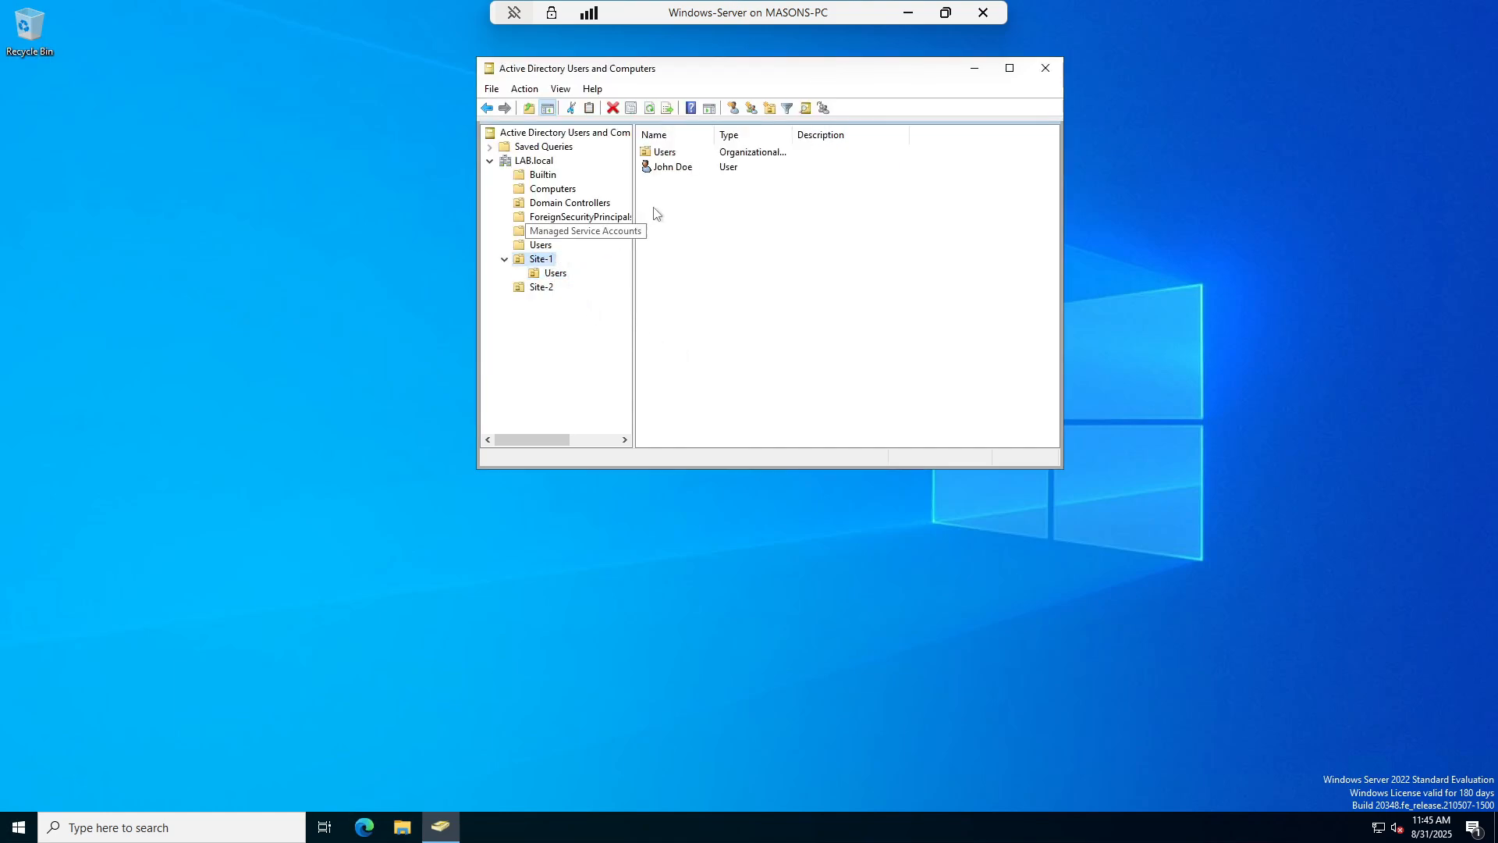
Search the Entire Directory for the new user account by the person's first name, keeping the object type Users, Contacts, and Groups
right_click(694, 168)
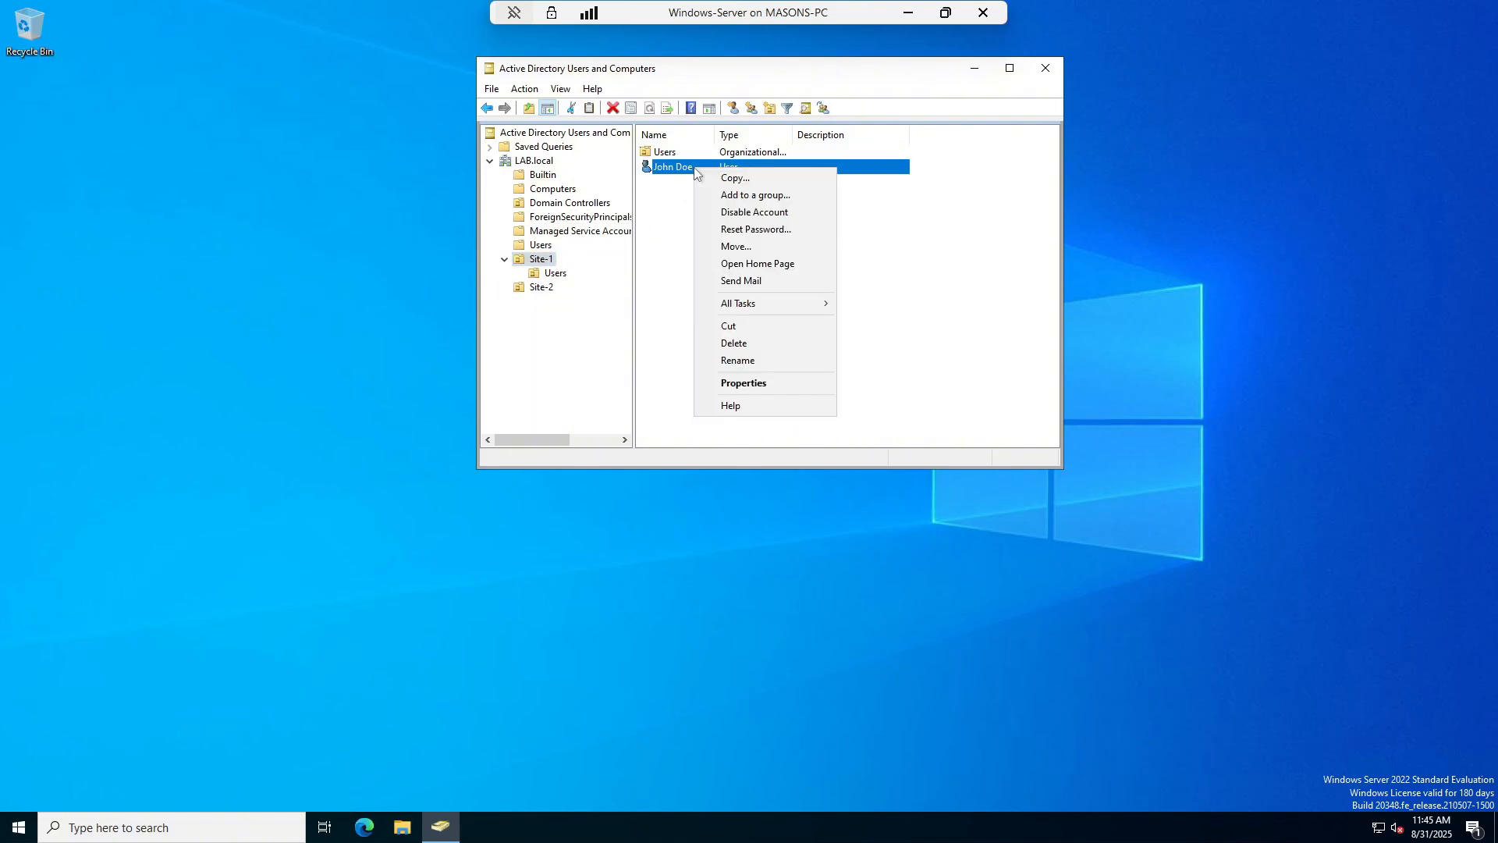
left_click(660, 209)
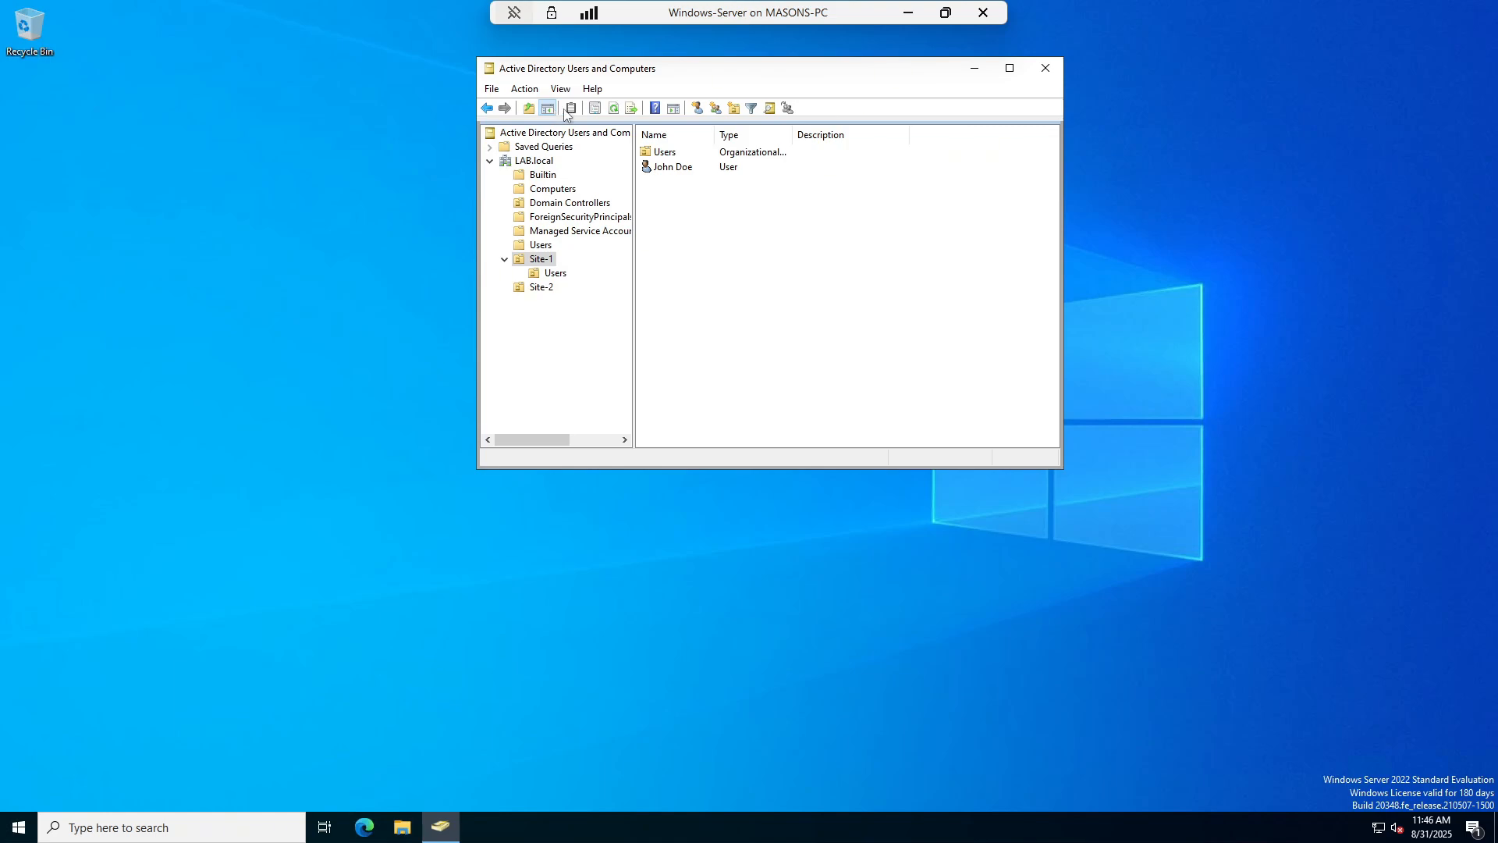
left_click(525, 88)
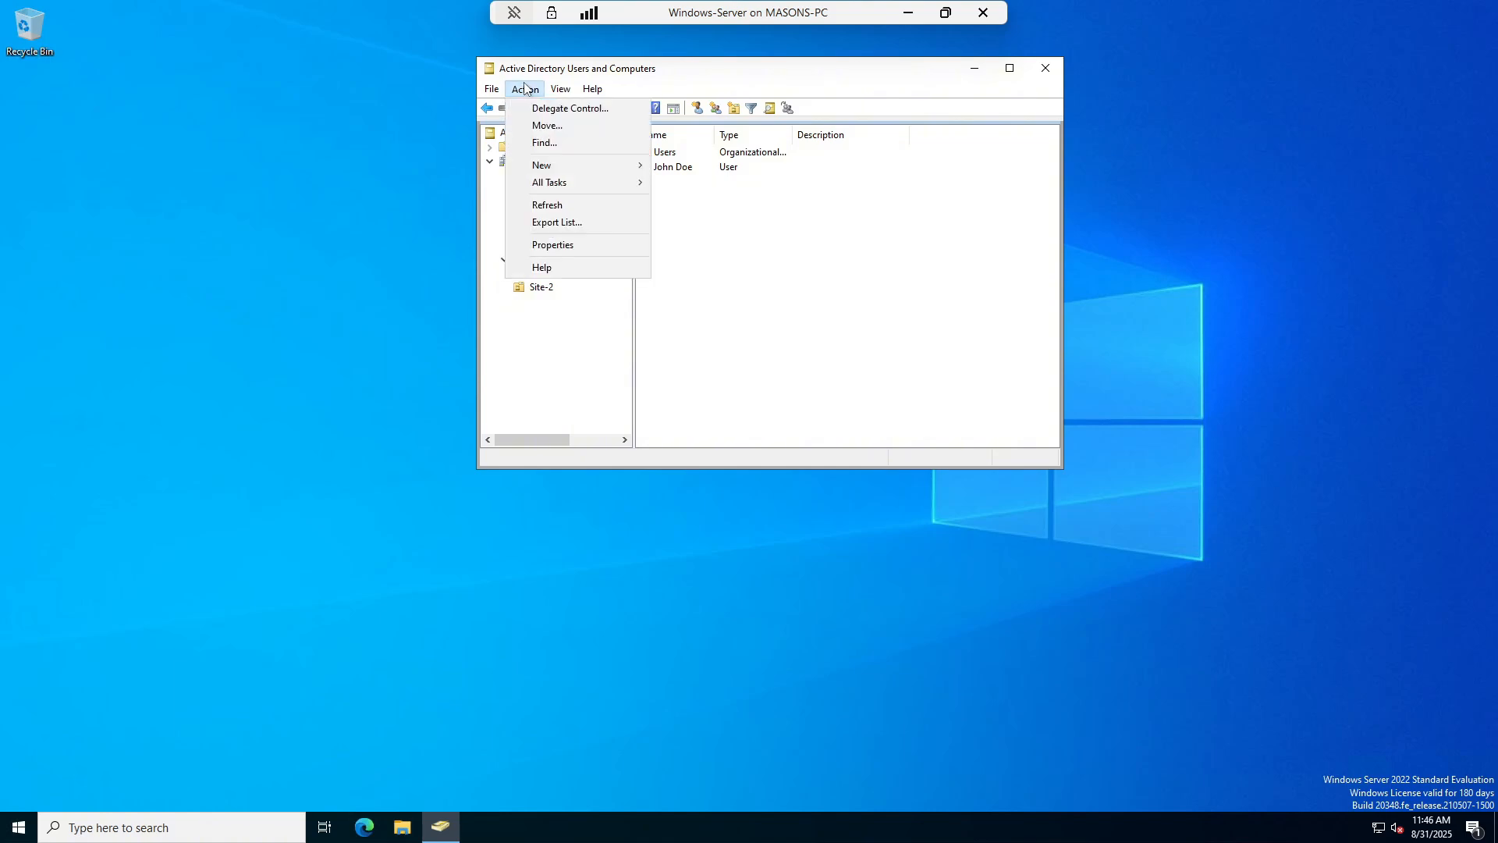
left_click(571, 143)
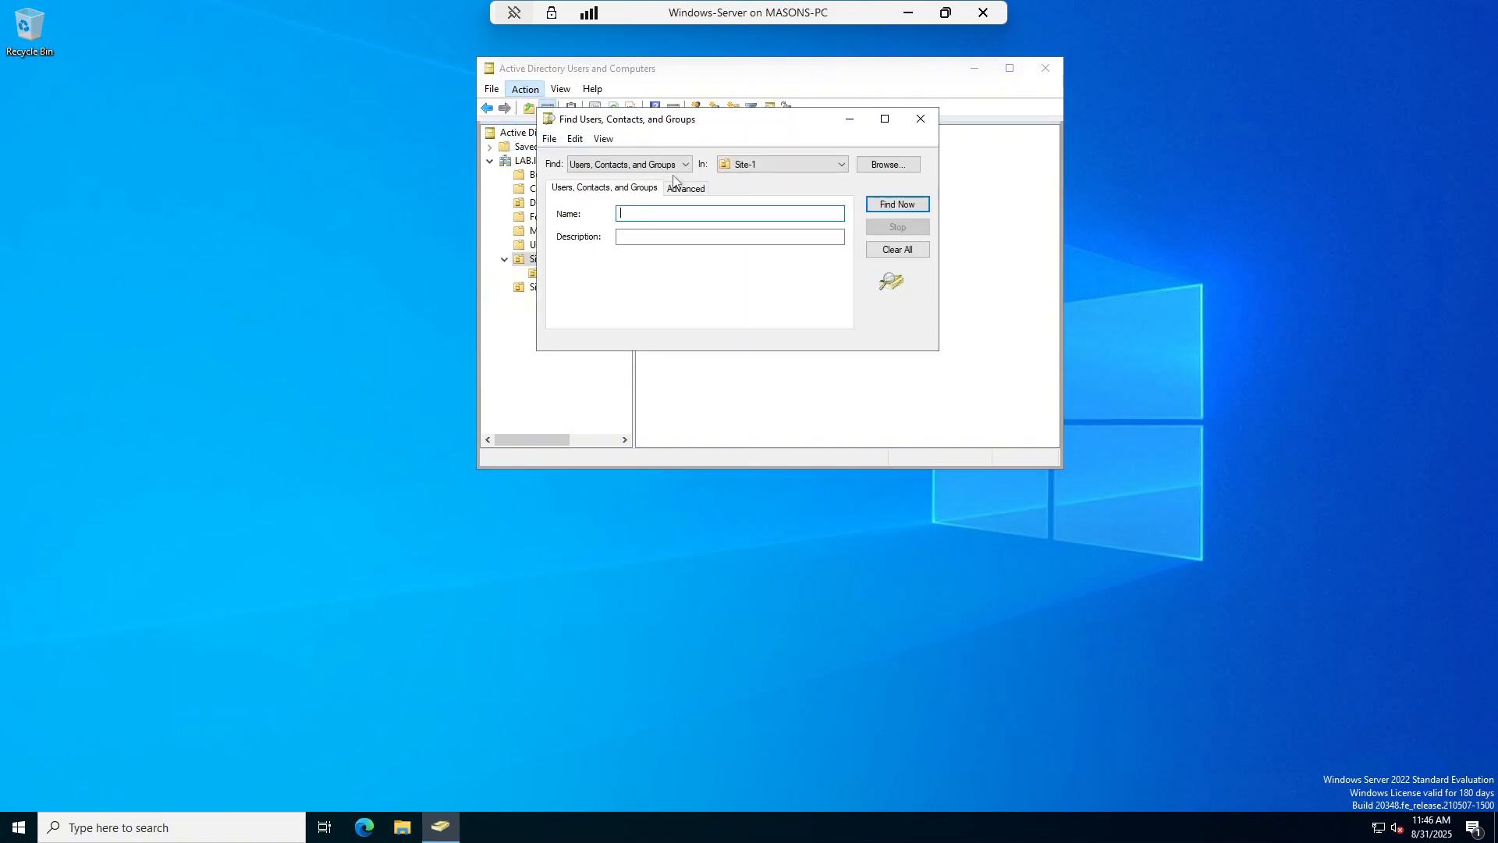
left_click(762, 166)
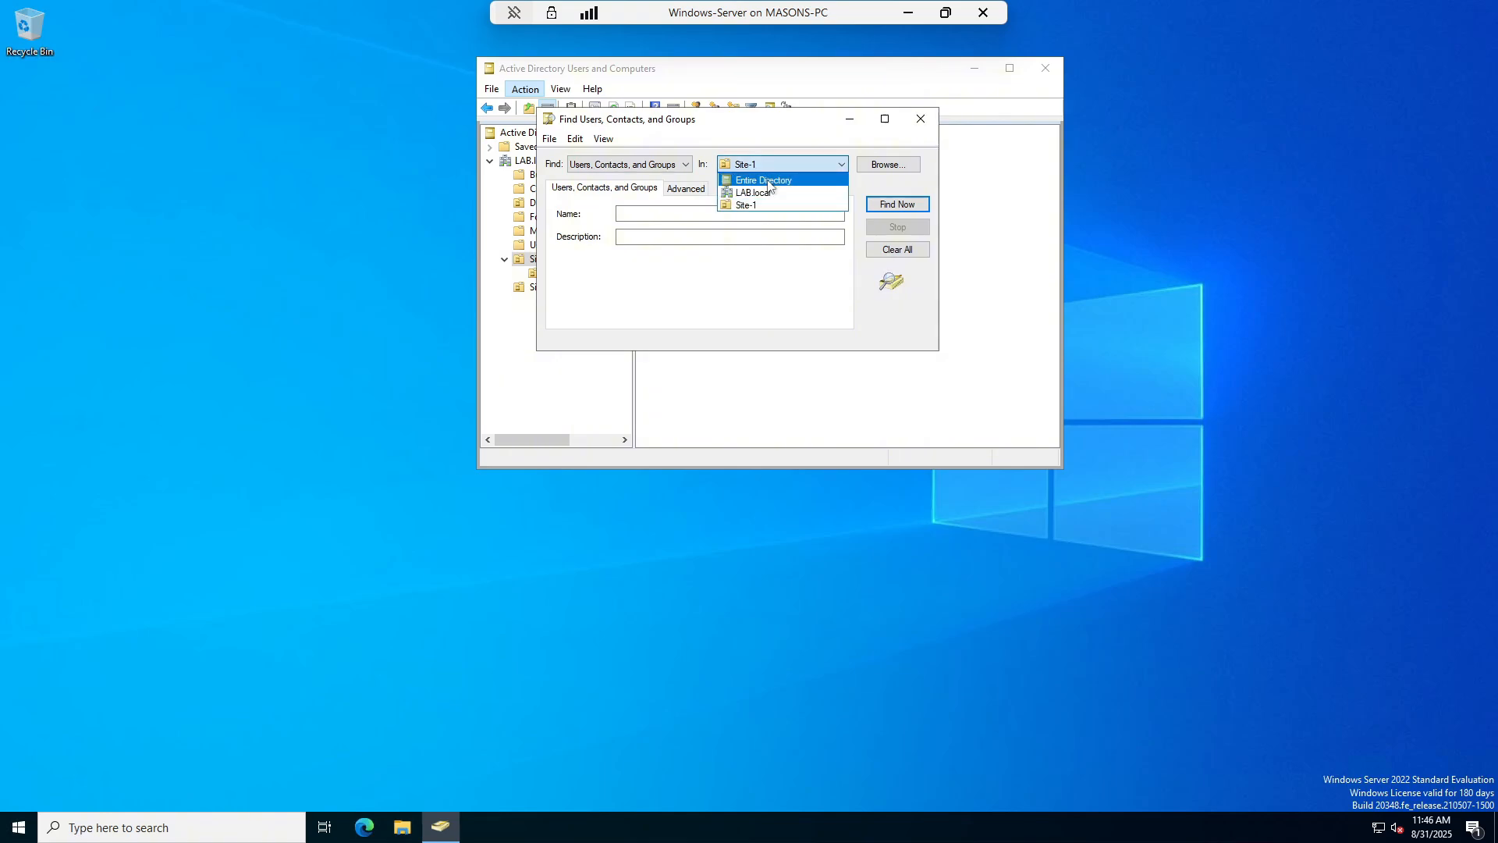
left_click(771, 178)
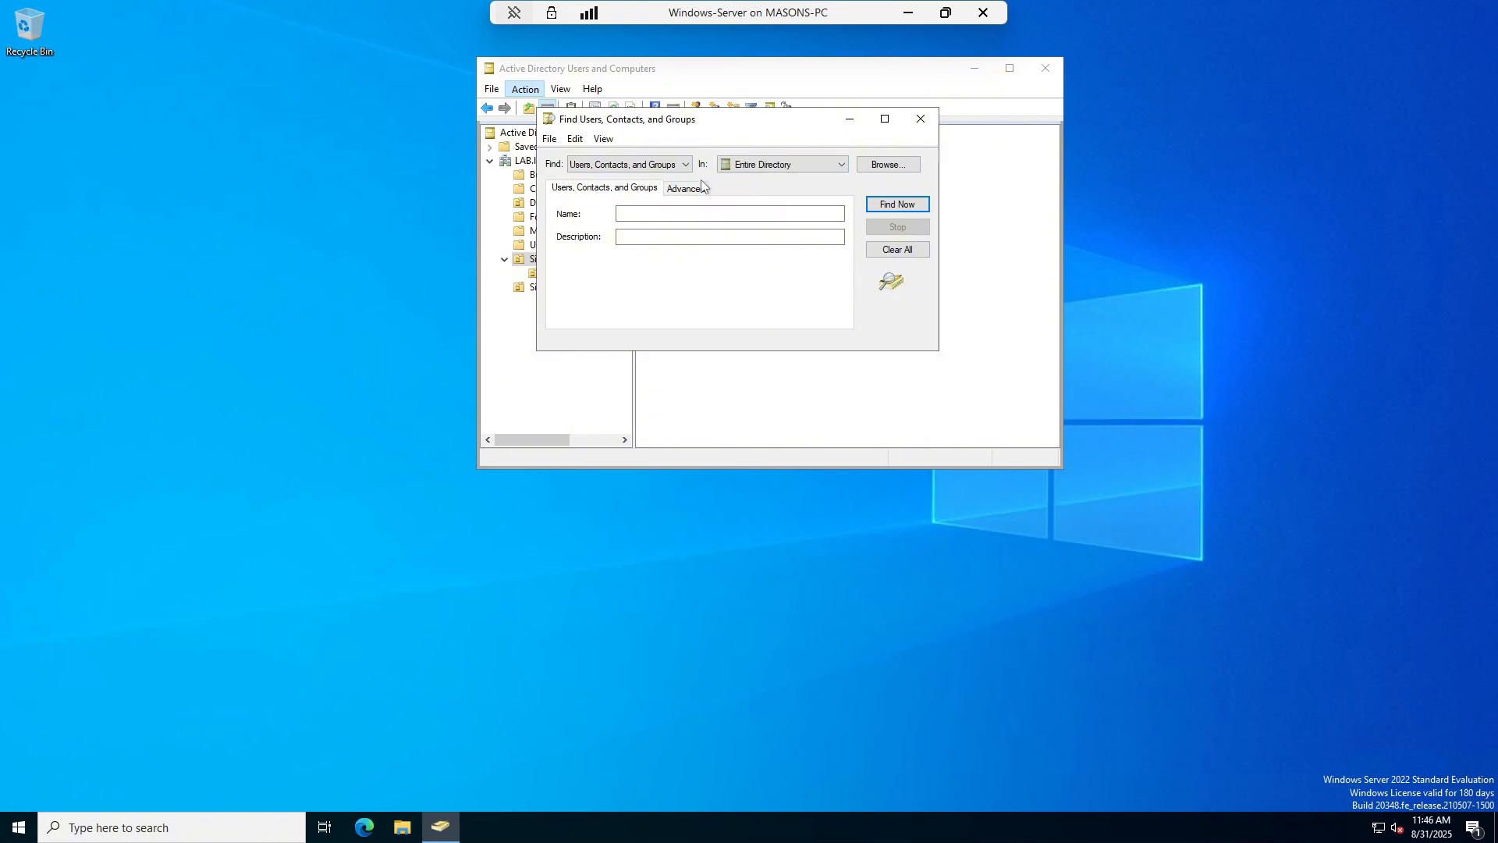
left_click(686, 166)
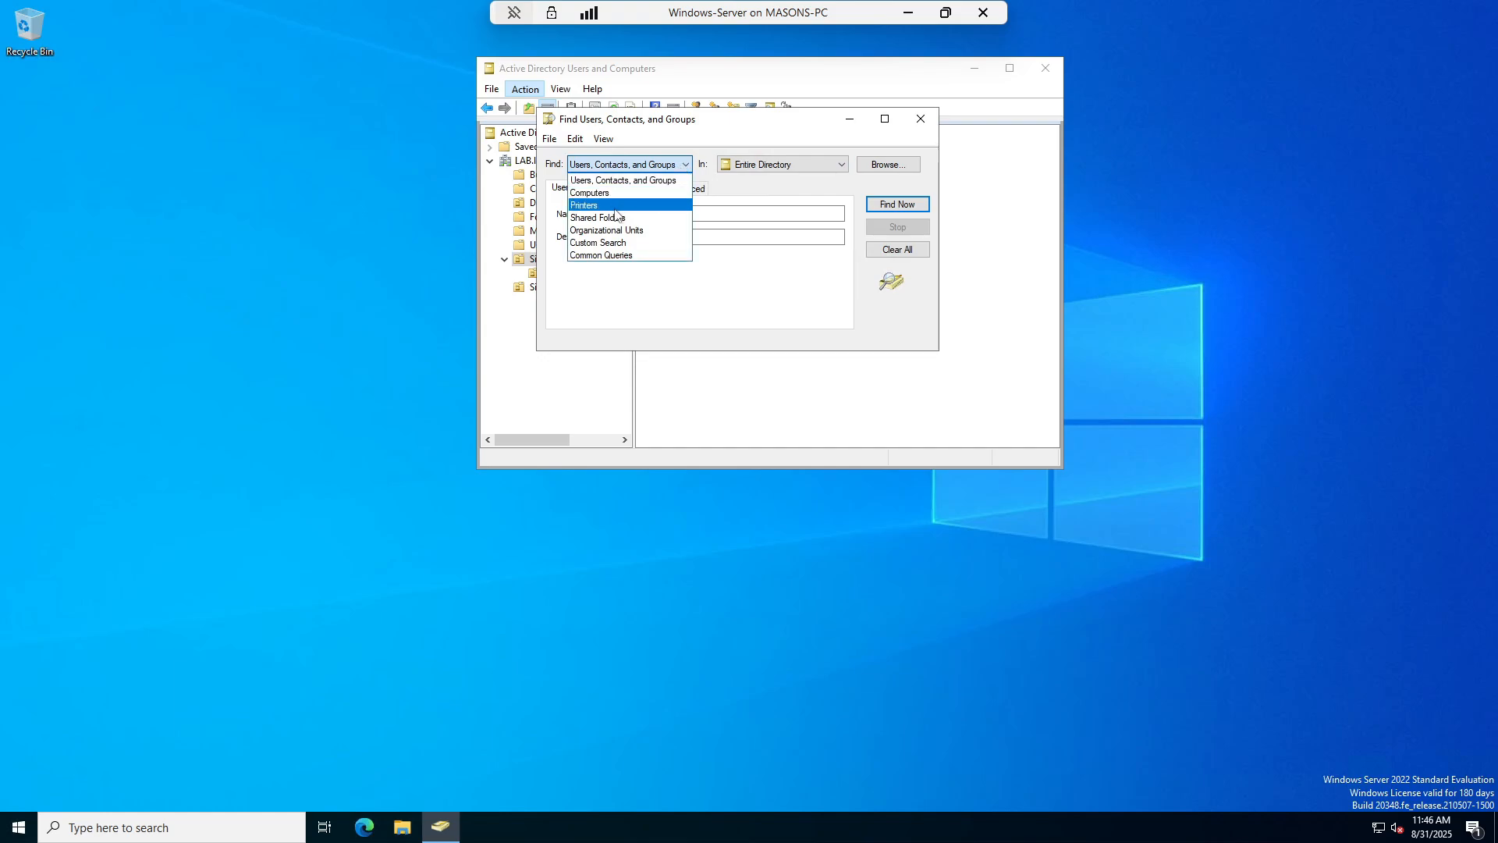
left_click(673, 296)
left_click(700, 214)
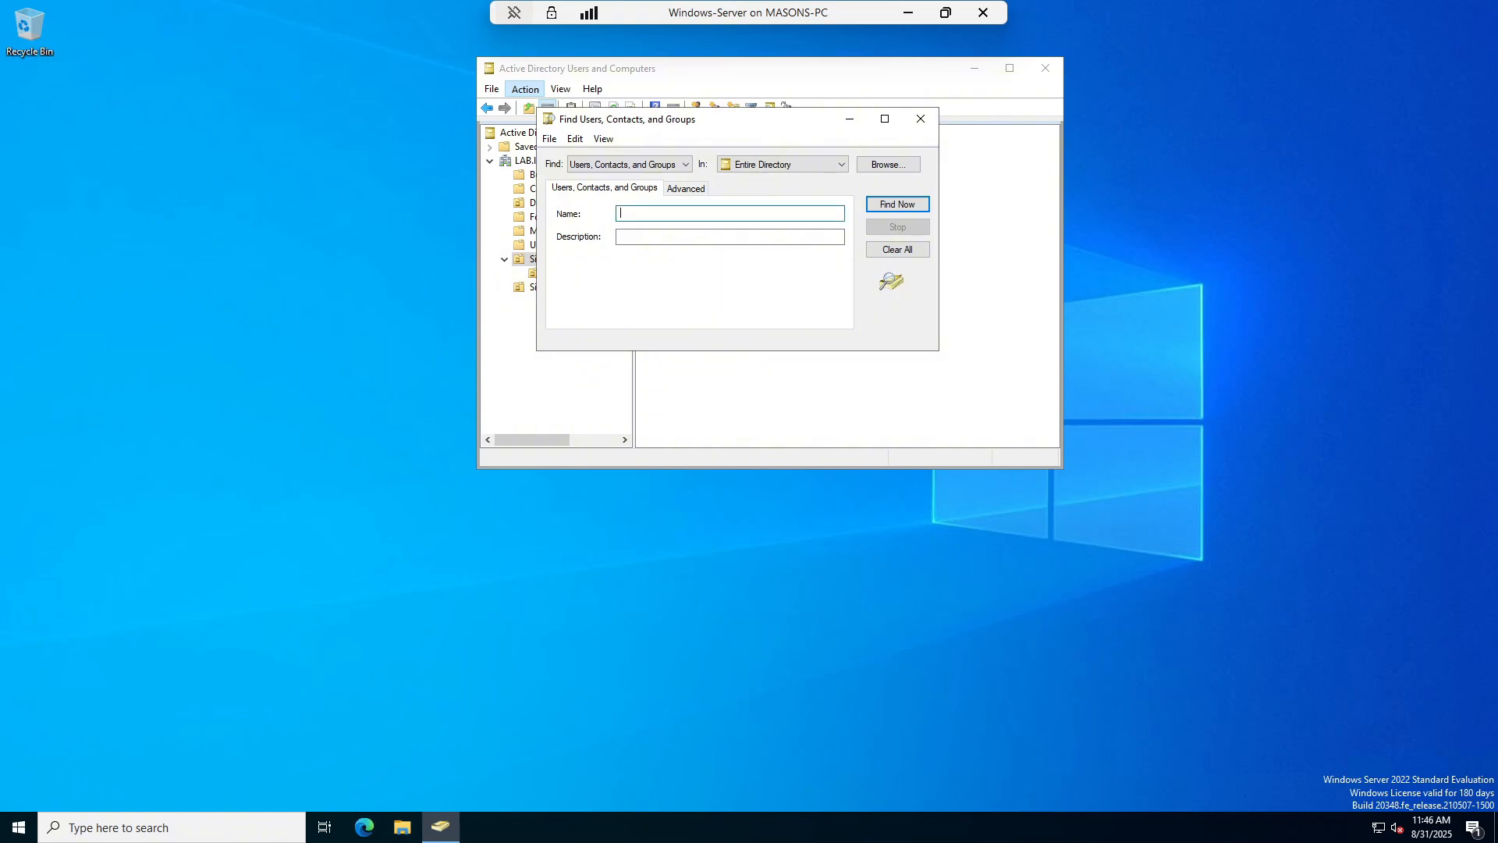
type("john")
key("Return")
Move the found user account into the Users organizational unit under Site-1 and close the search window
left_click(677, 385)
right_click(676, 385)
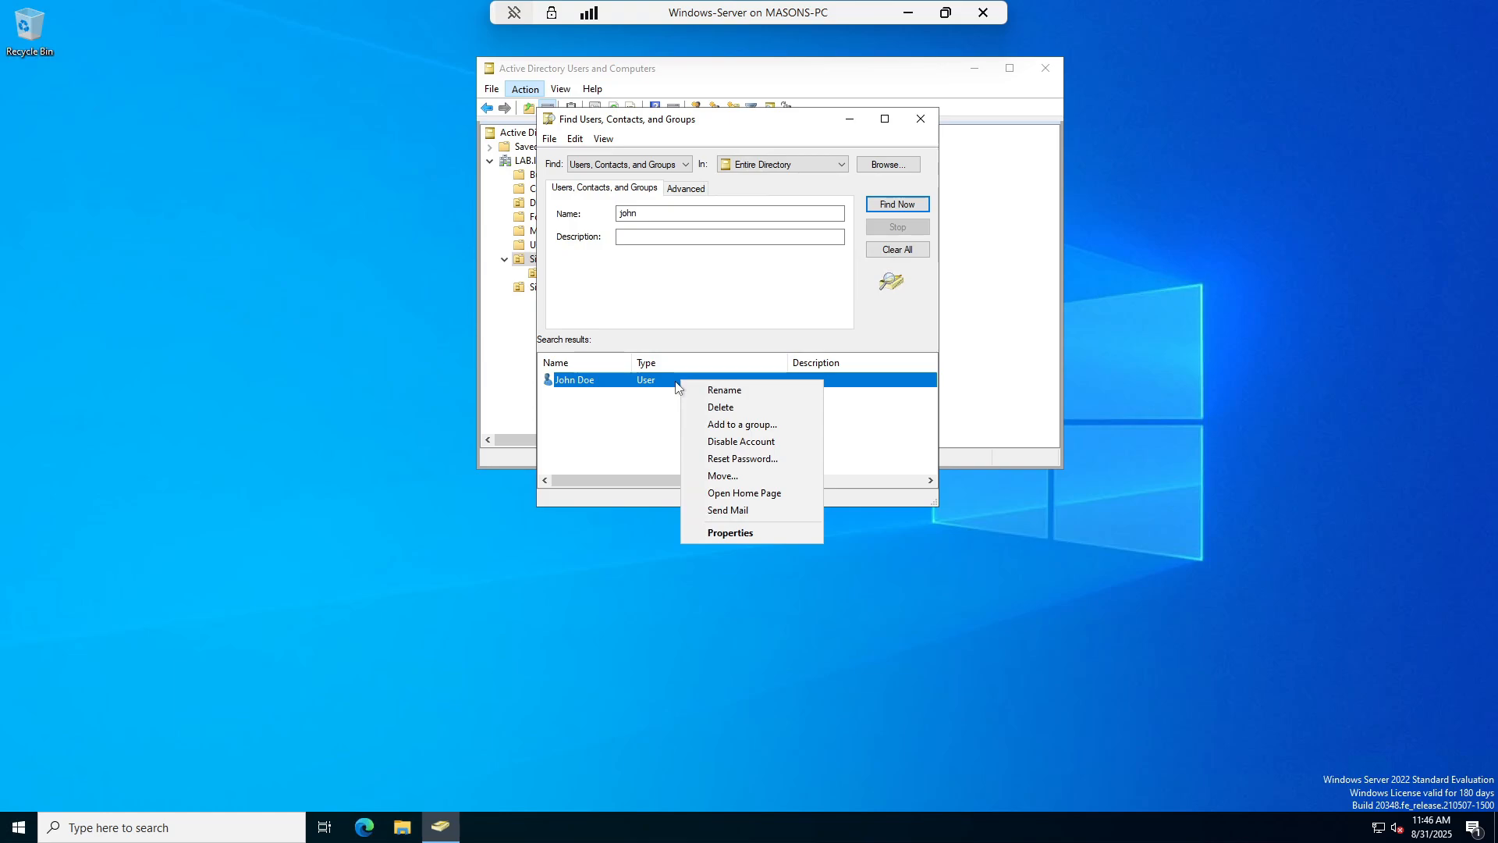
left_click(722, 475)
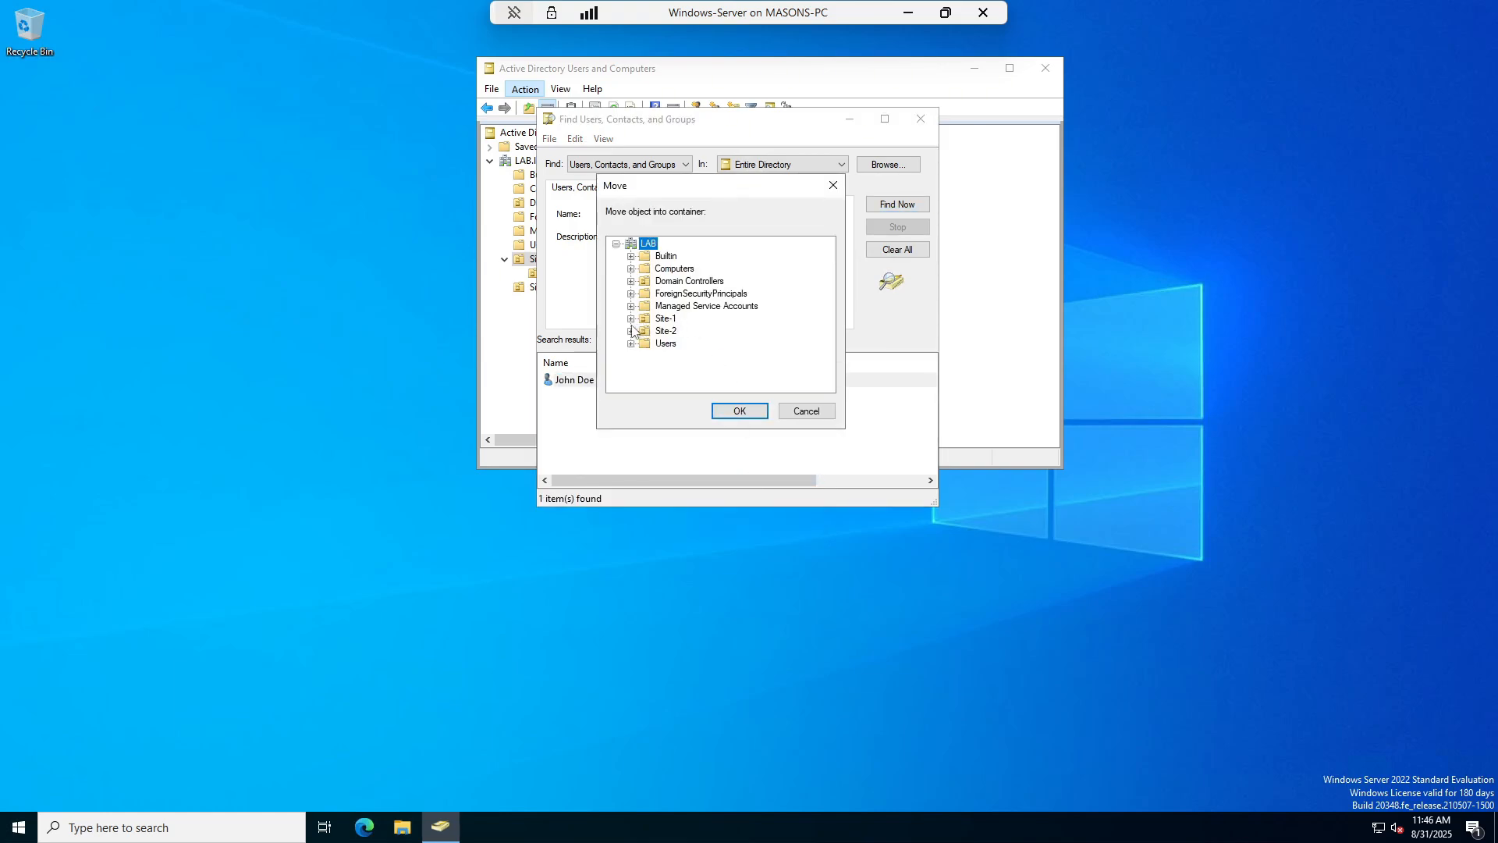
left_click(630, 318)
left_click(680, 331)
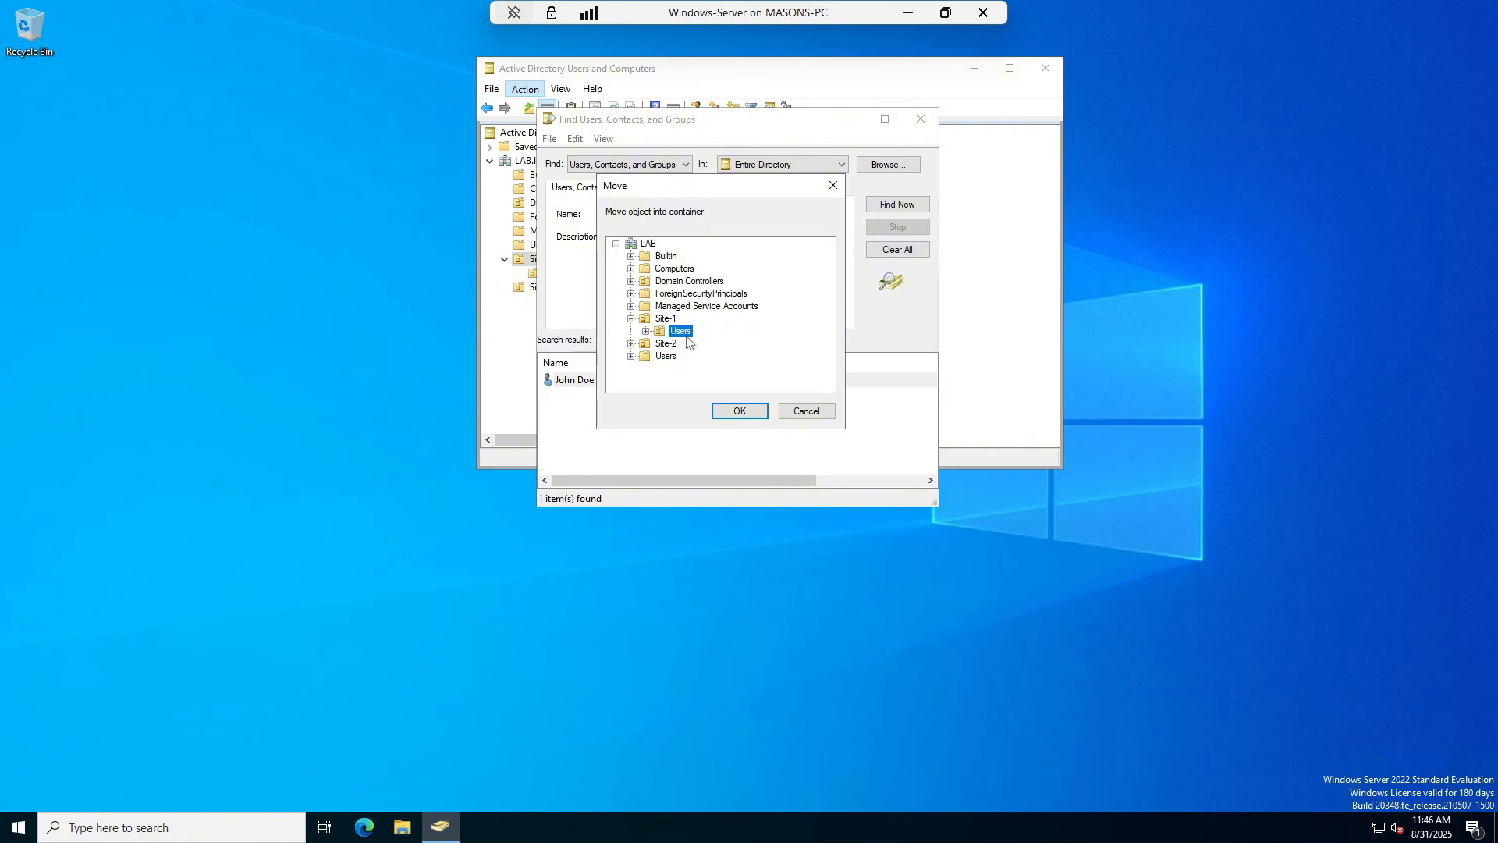
left_click(739, 411)
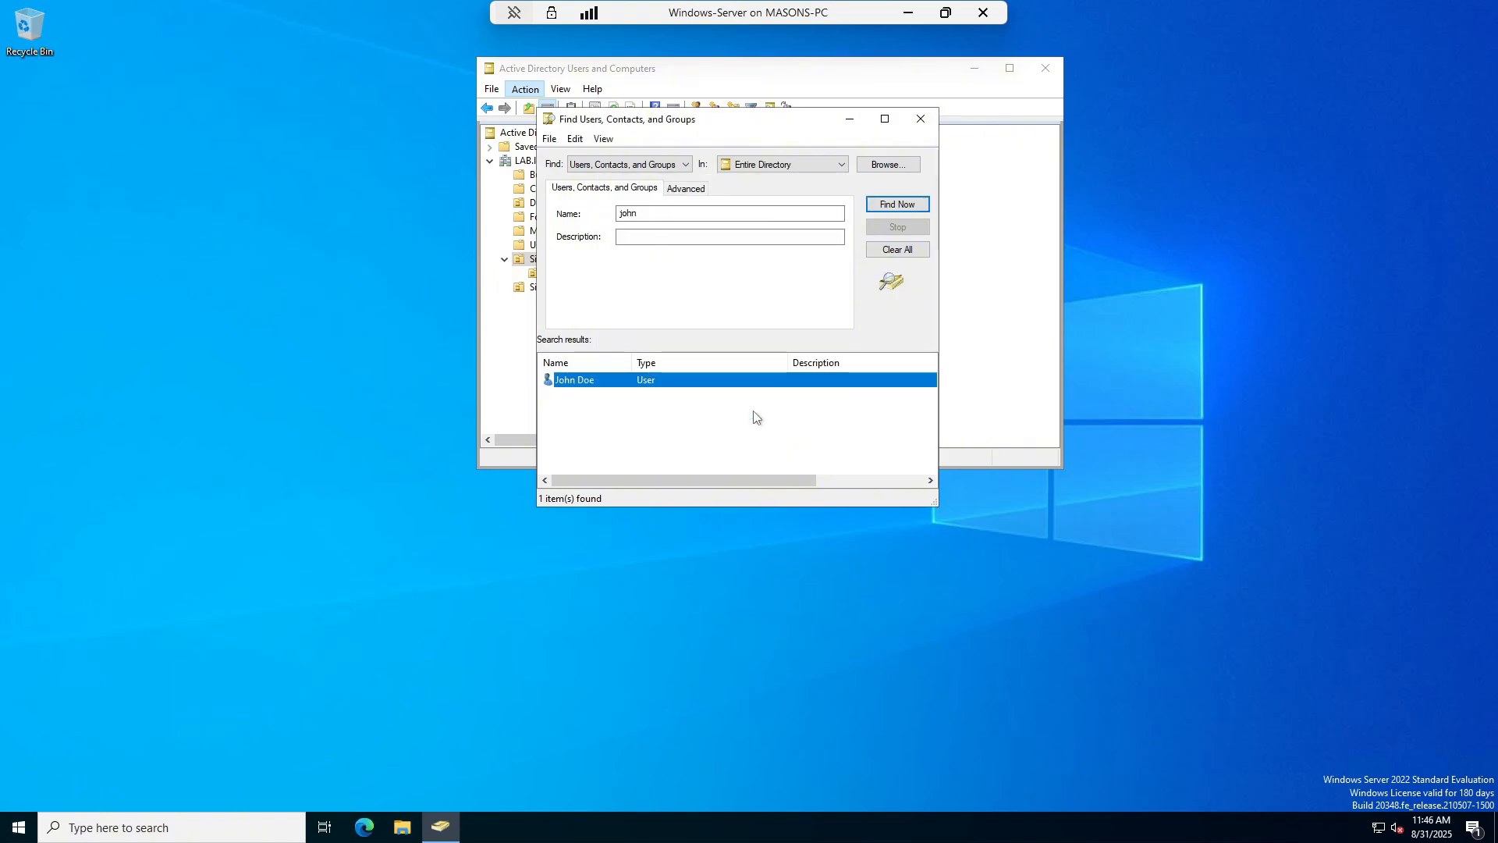
left_click(921, 118)
Refresh the Users organizational unit under Site-1 and check its contents against those of Site-1 for the moved account
left_click(555, 273)
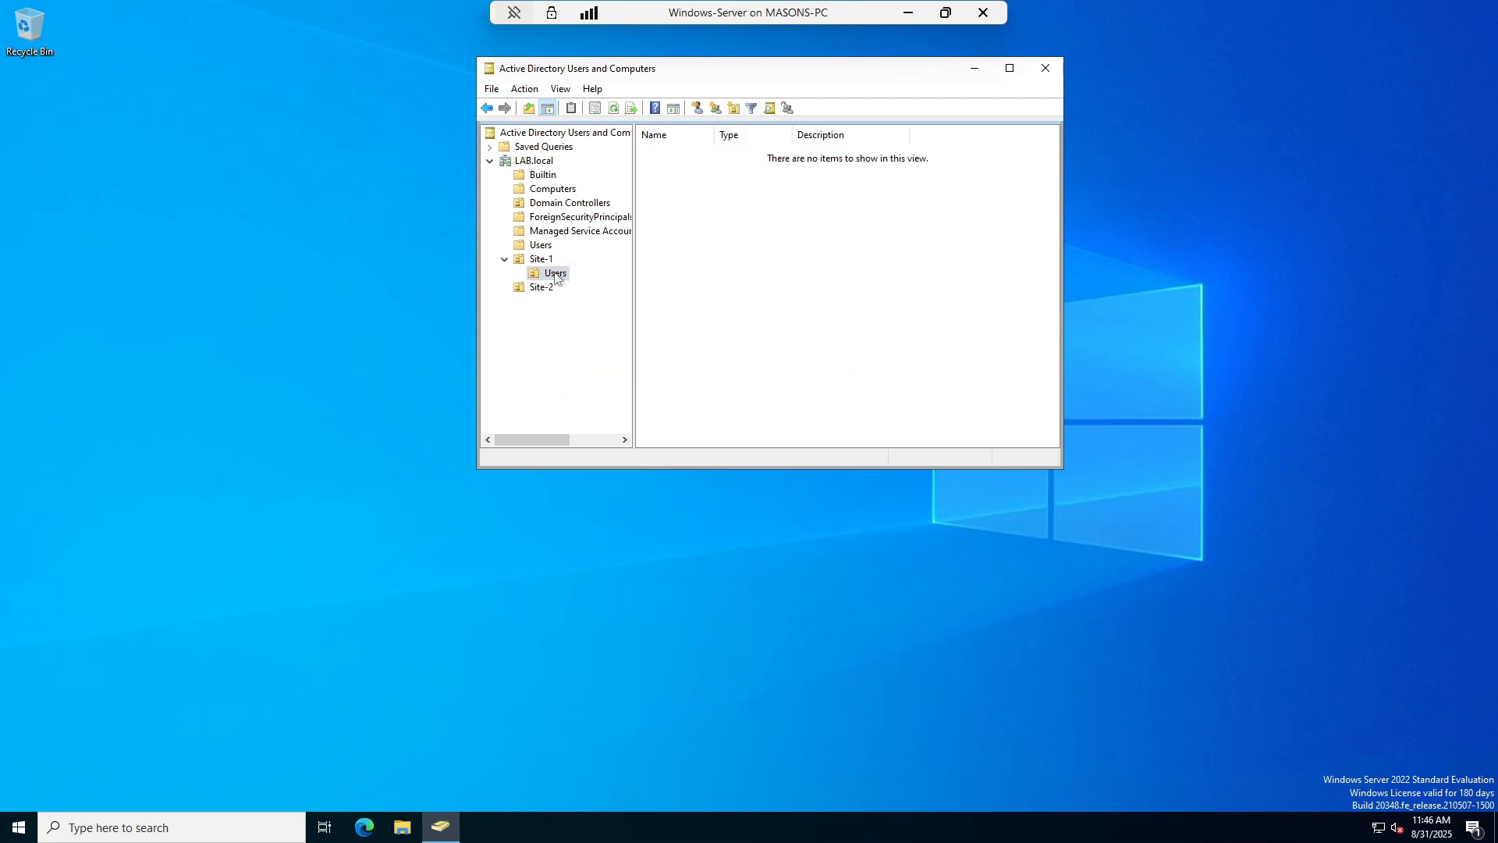
left_click(542, 259)
left_click(554, 273)
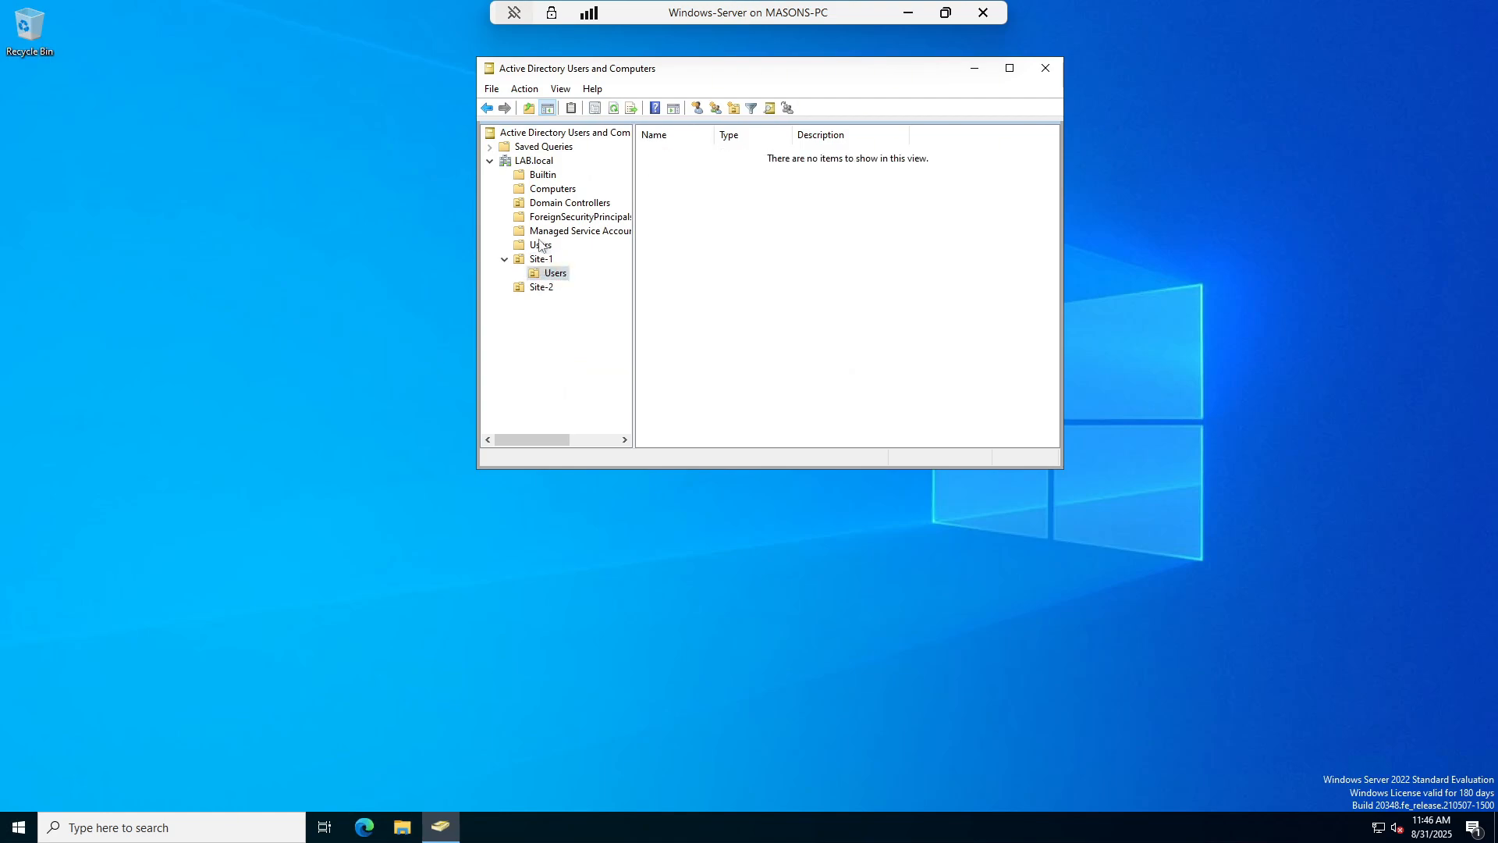
left_click(495, 90)
left_click(494, 89)
left_click(525, 89)
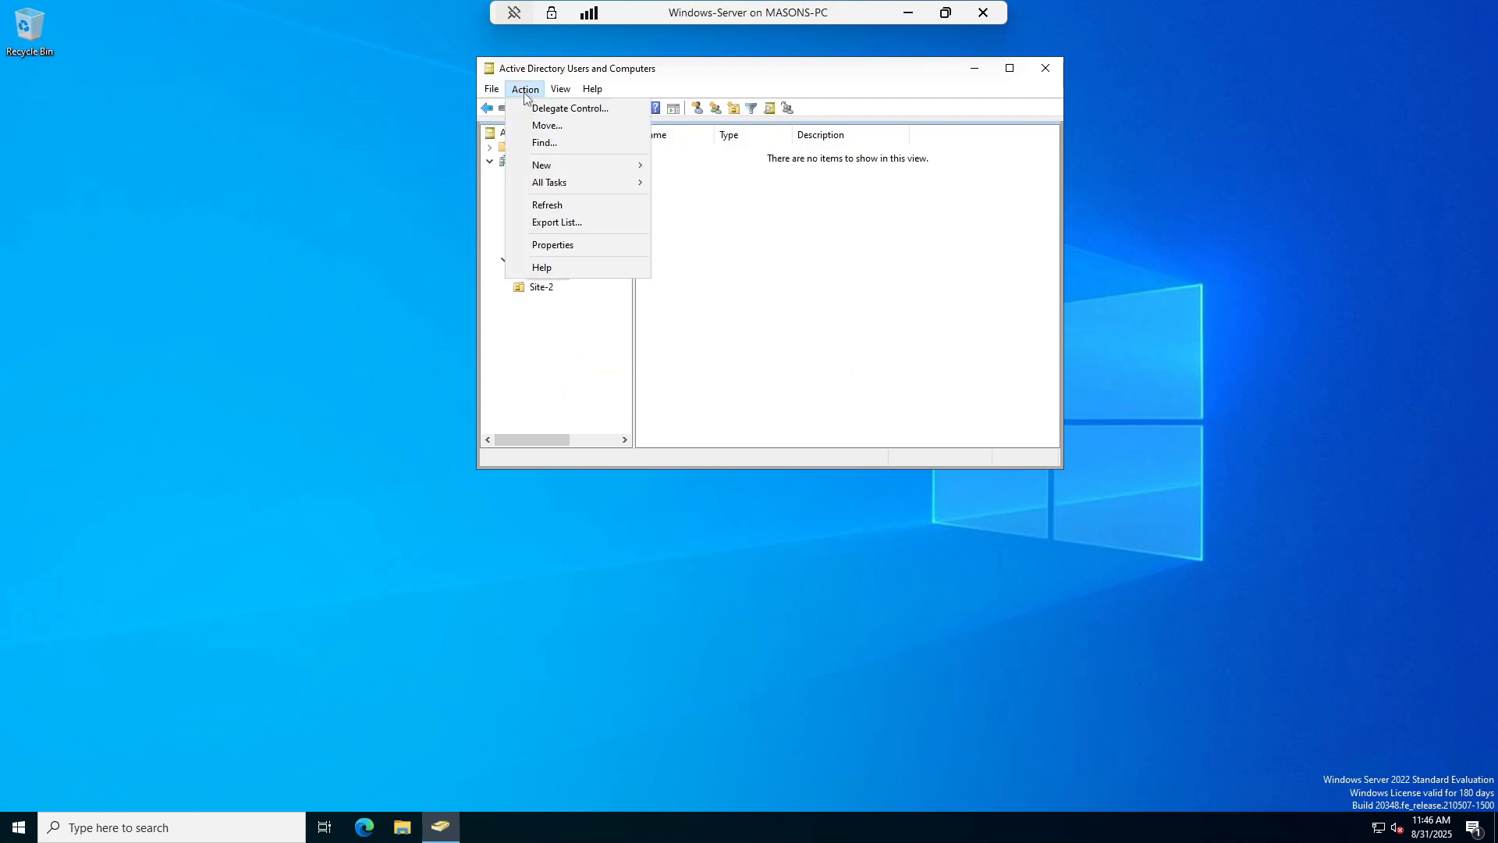
left_click(547, 205)
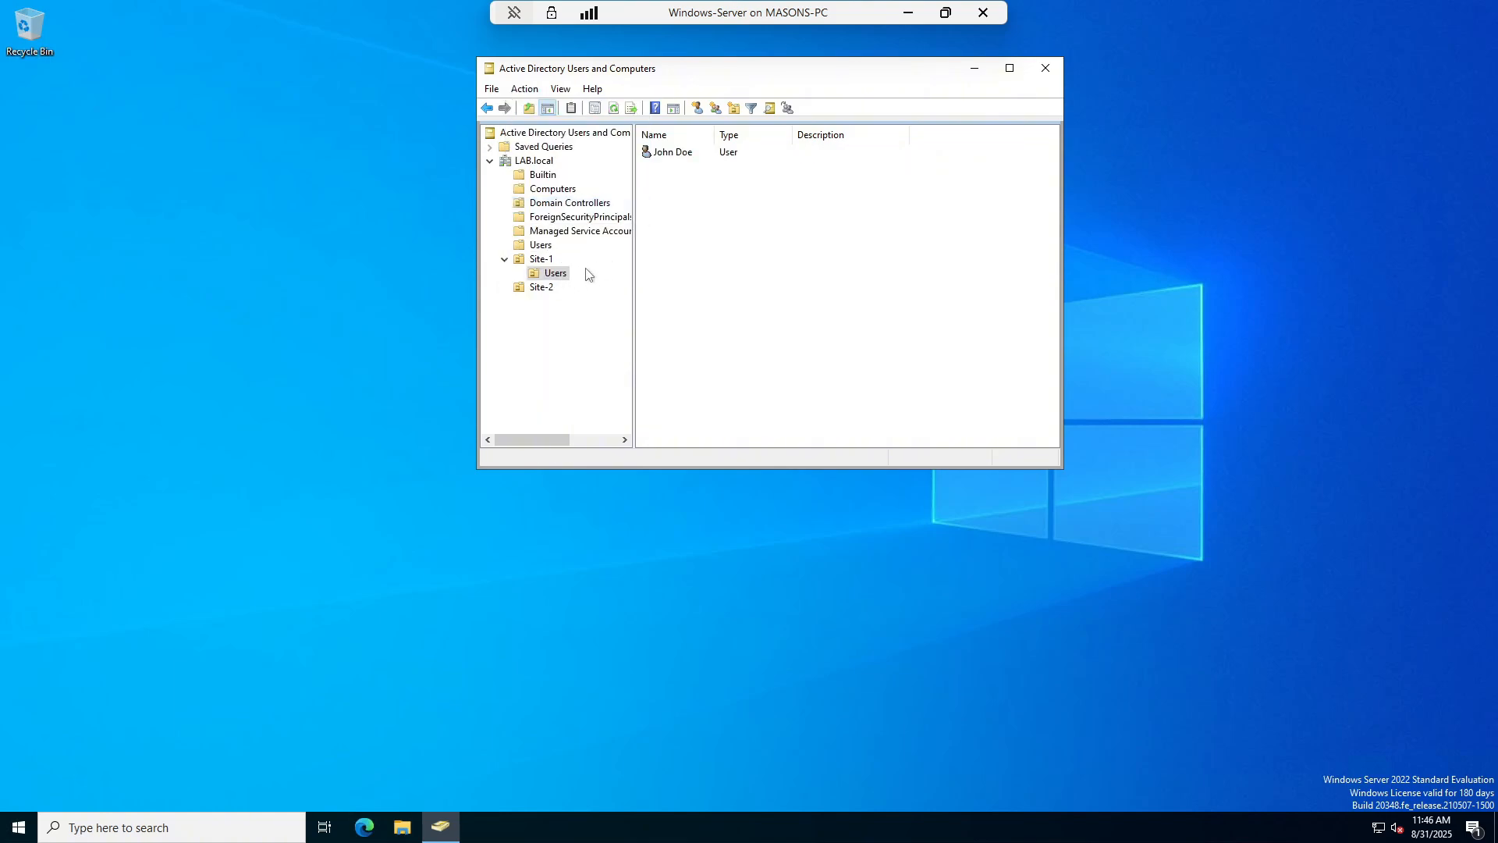
left_click(542, 260)
left_click(553, 275)
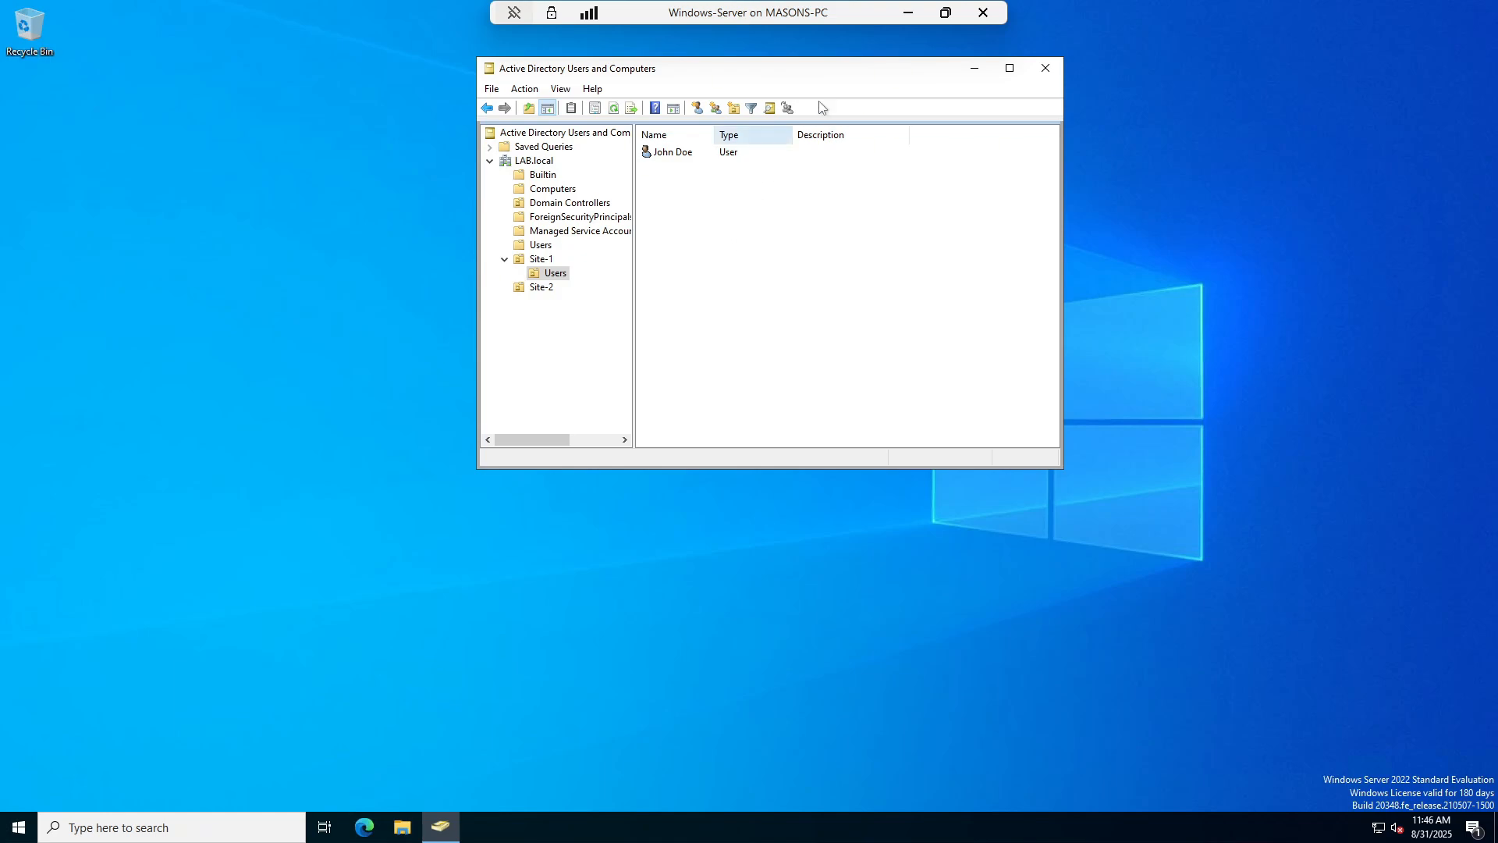
Display the LAB.local domain's contents, close and reopen Active Directory Users and Computers, and expand the domain again
left_click(505, 162)
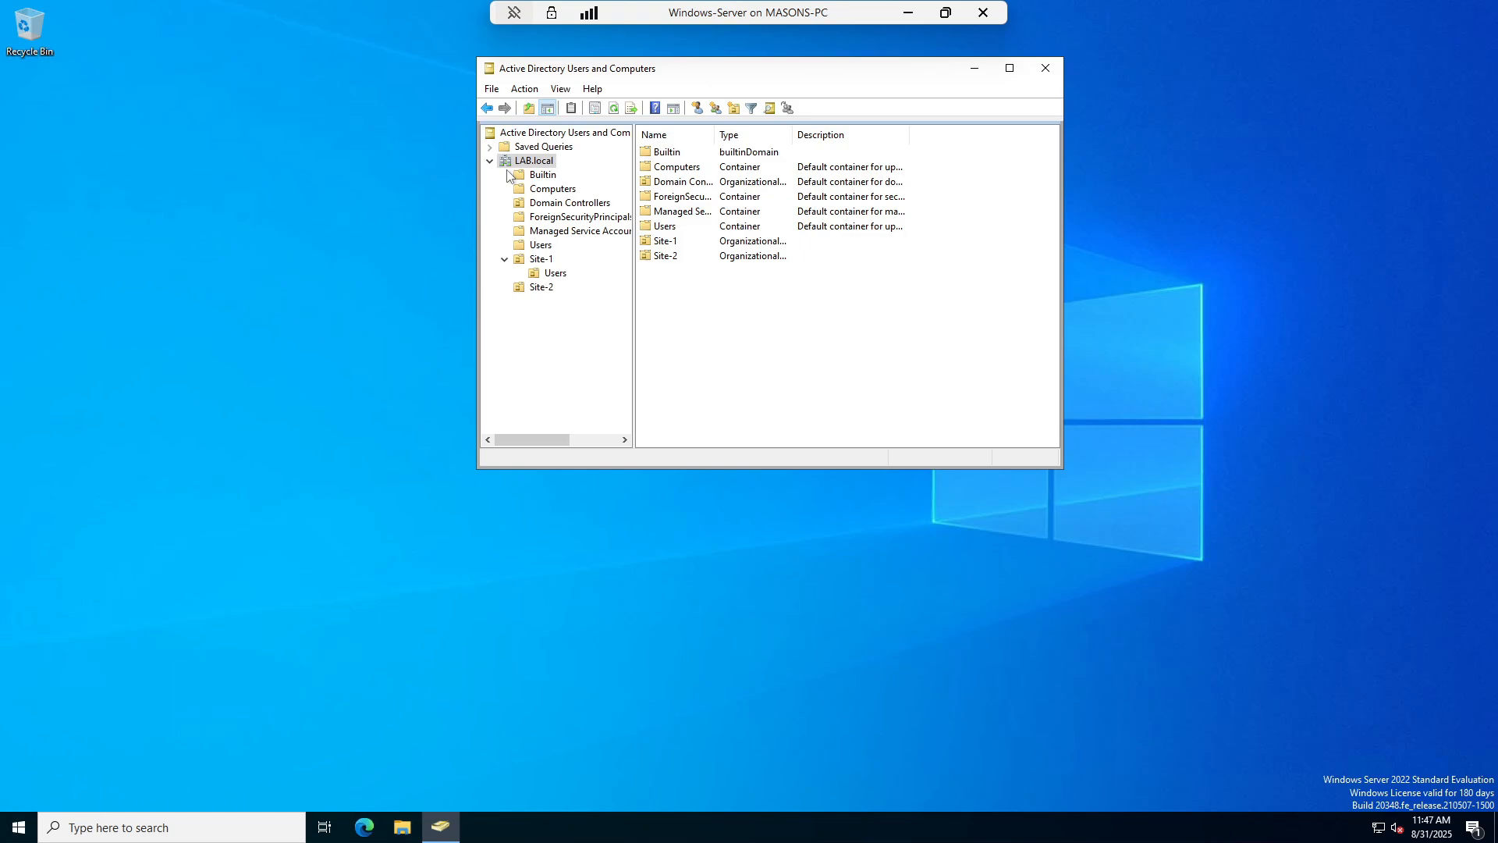
left_click(1045, 68)
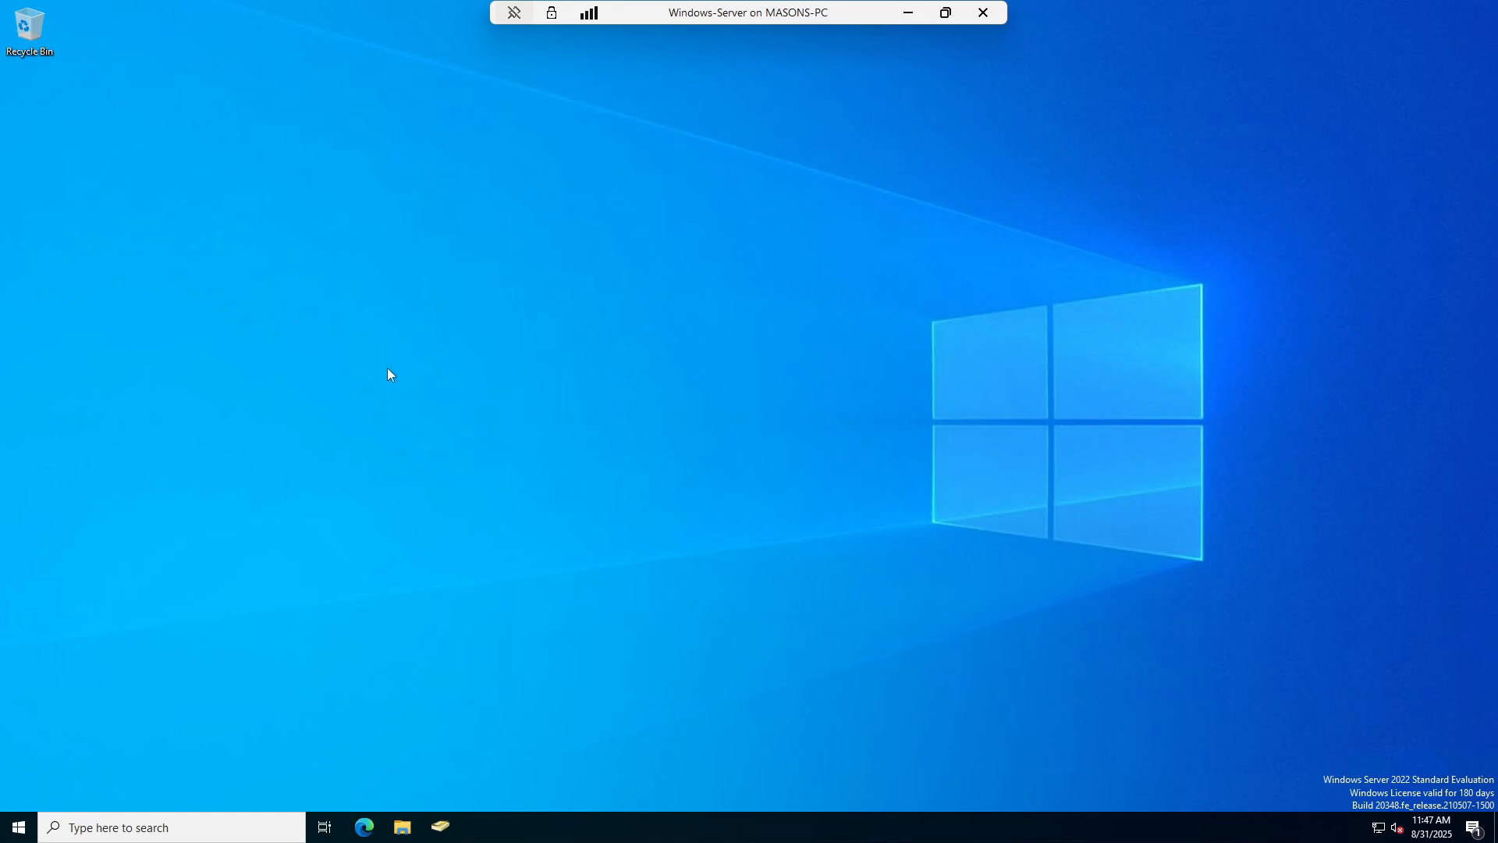
left_click(445, 831)
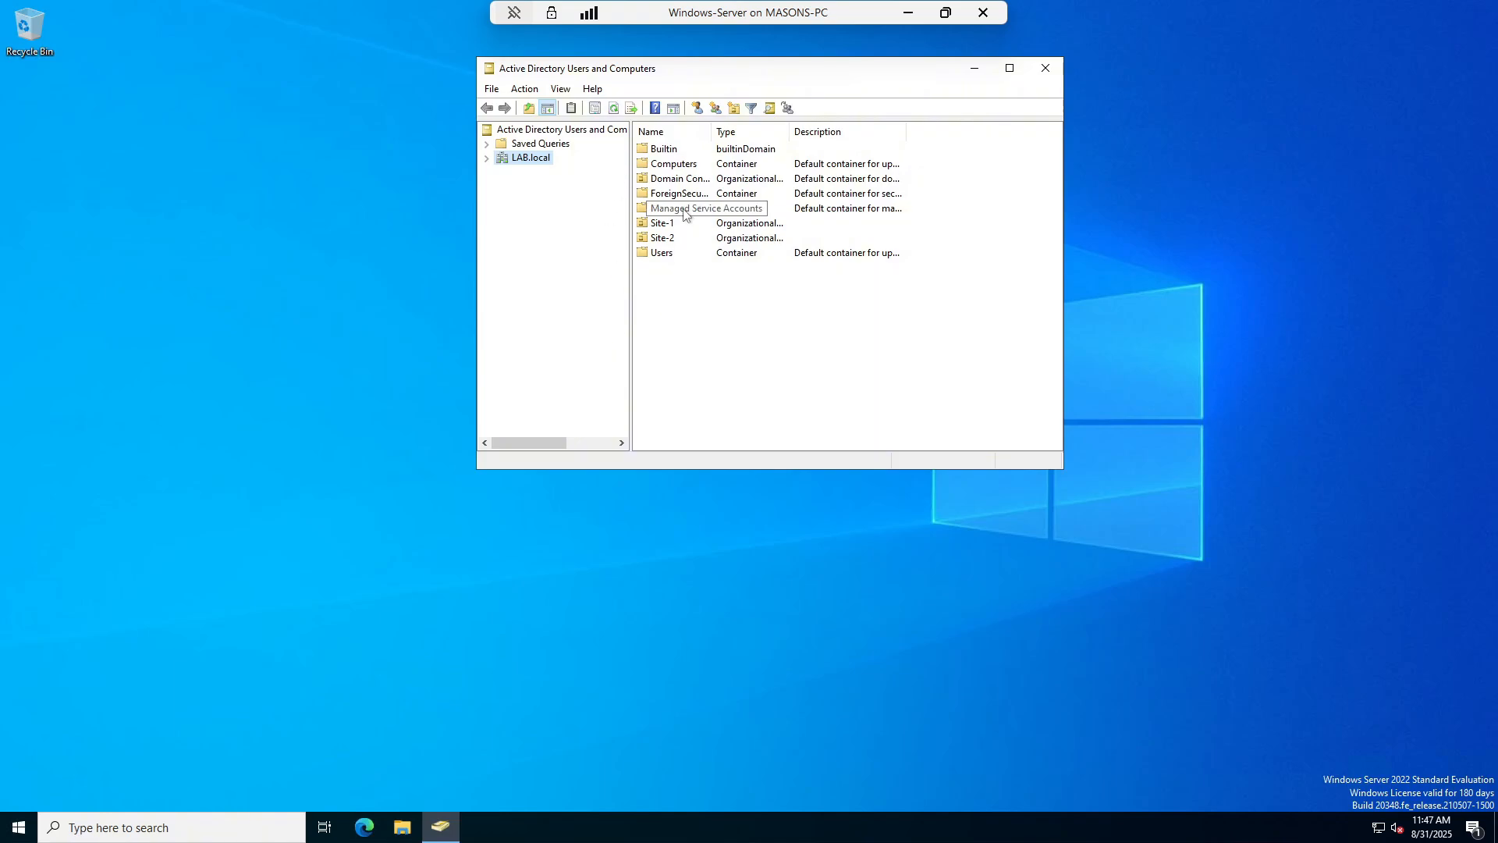
left_click(487, 158)
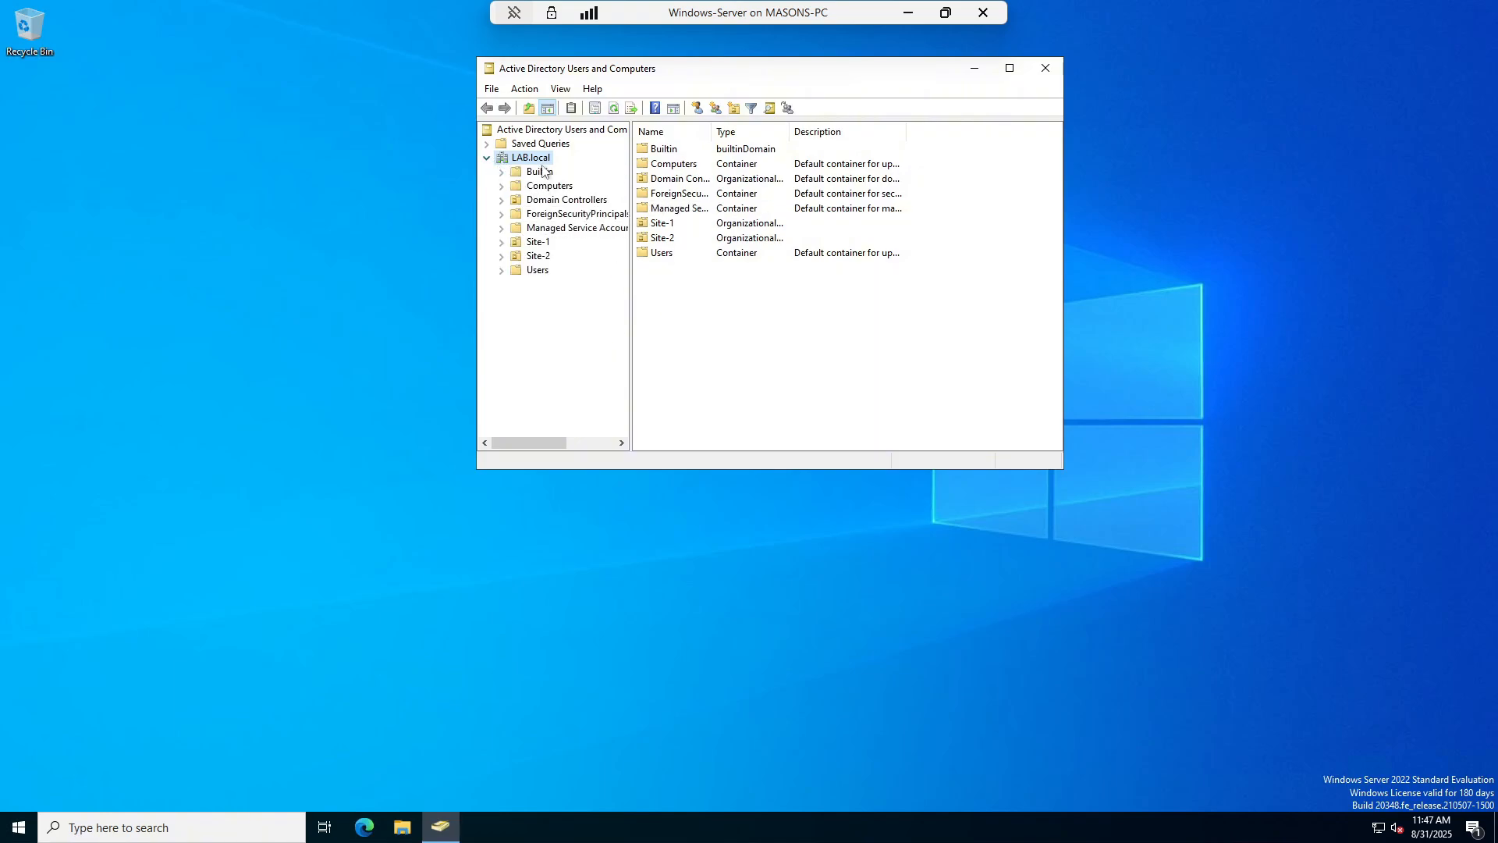
Search the LAB.local domain for the user account by the person's first name
left_click(525, 88)
left_click(535, 125)
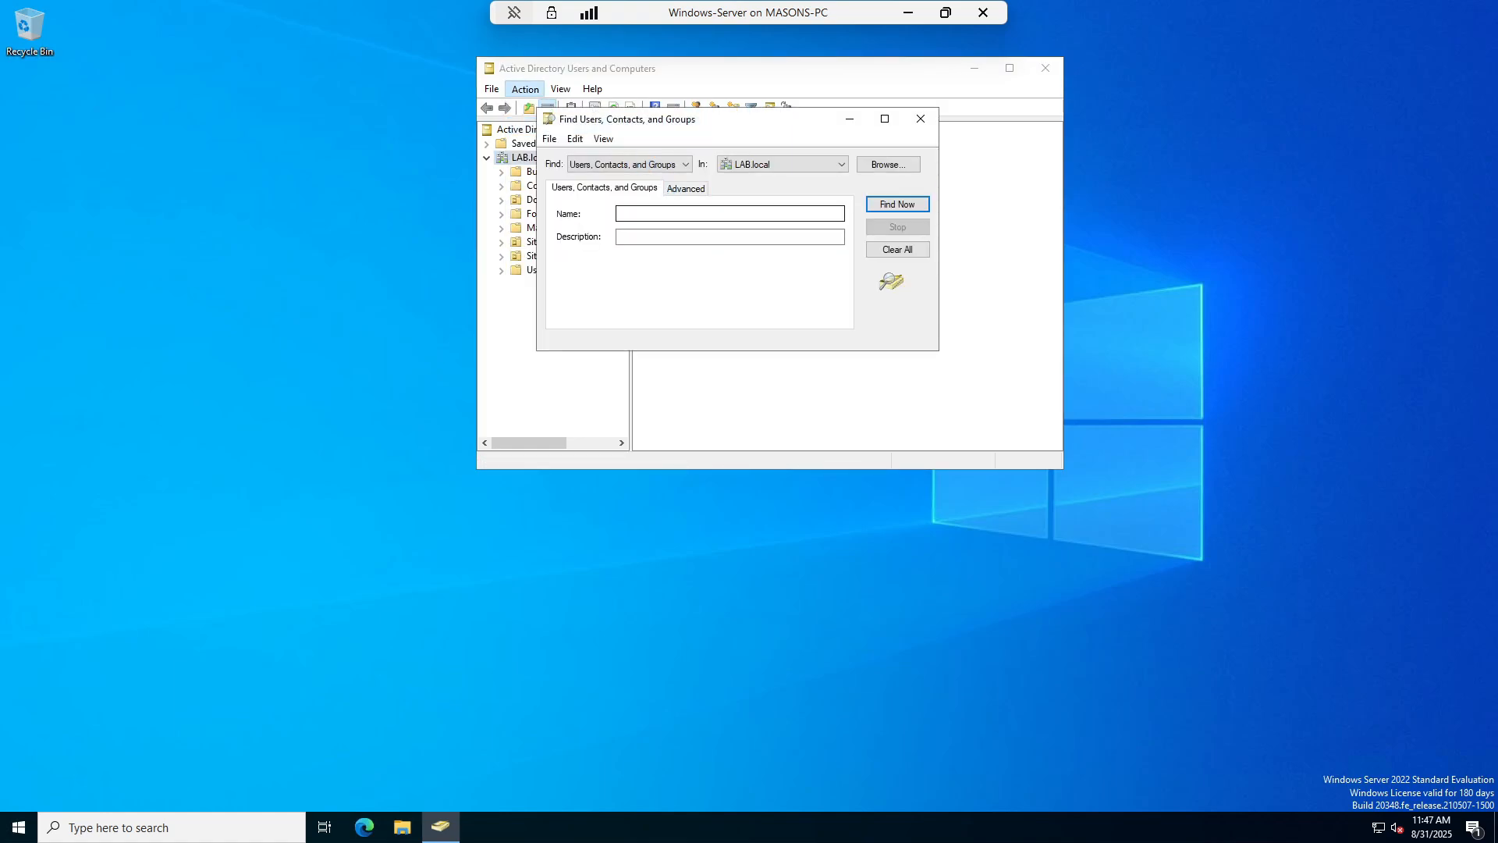
type("john")
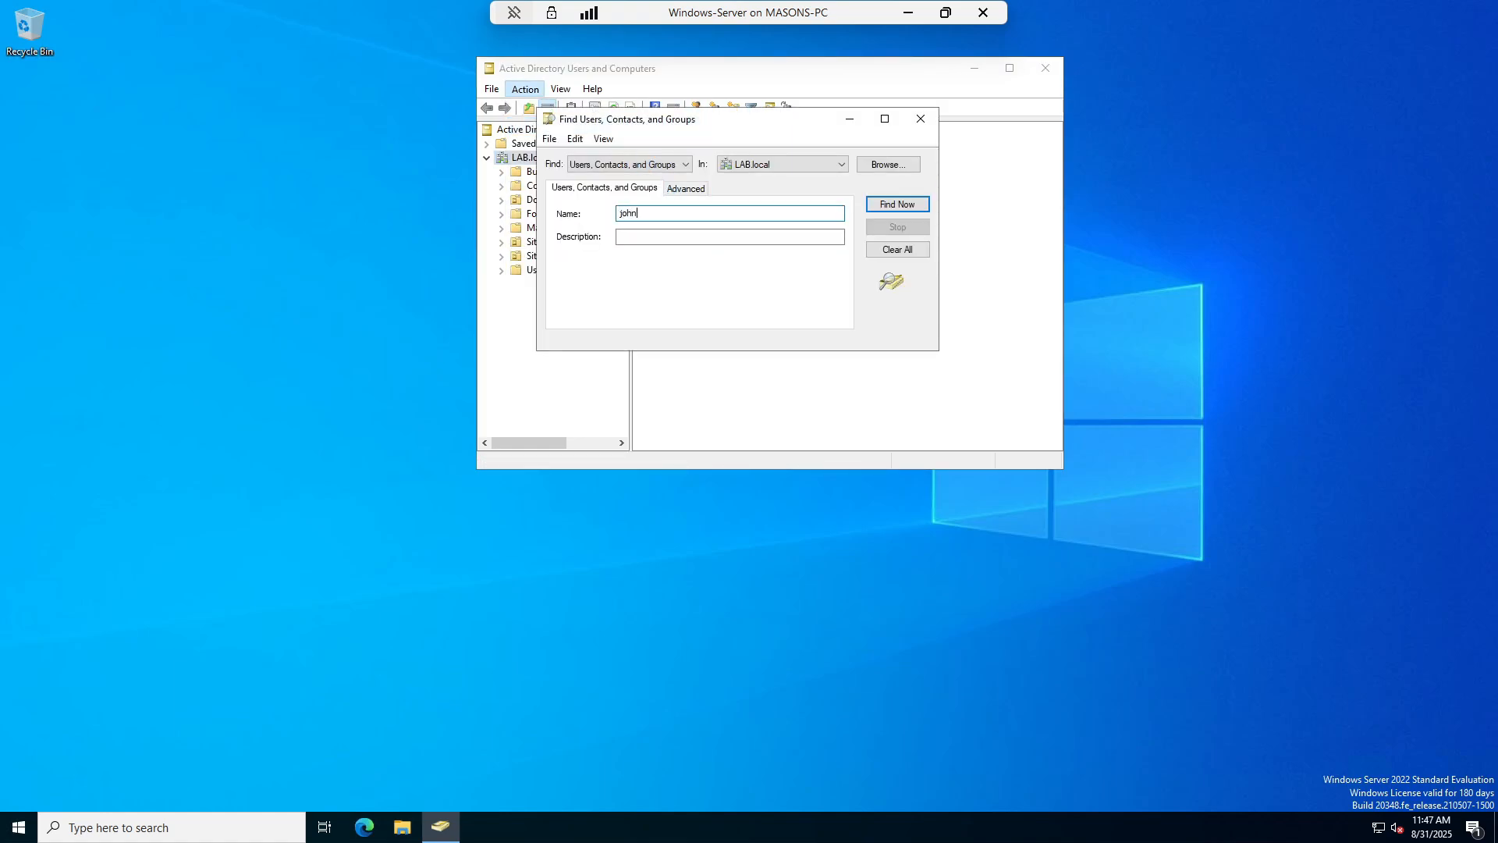
key("Return")
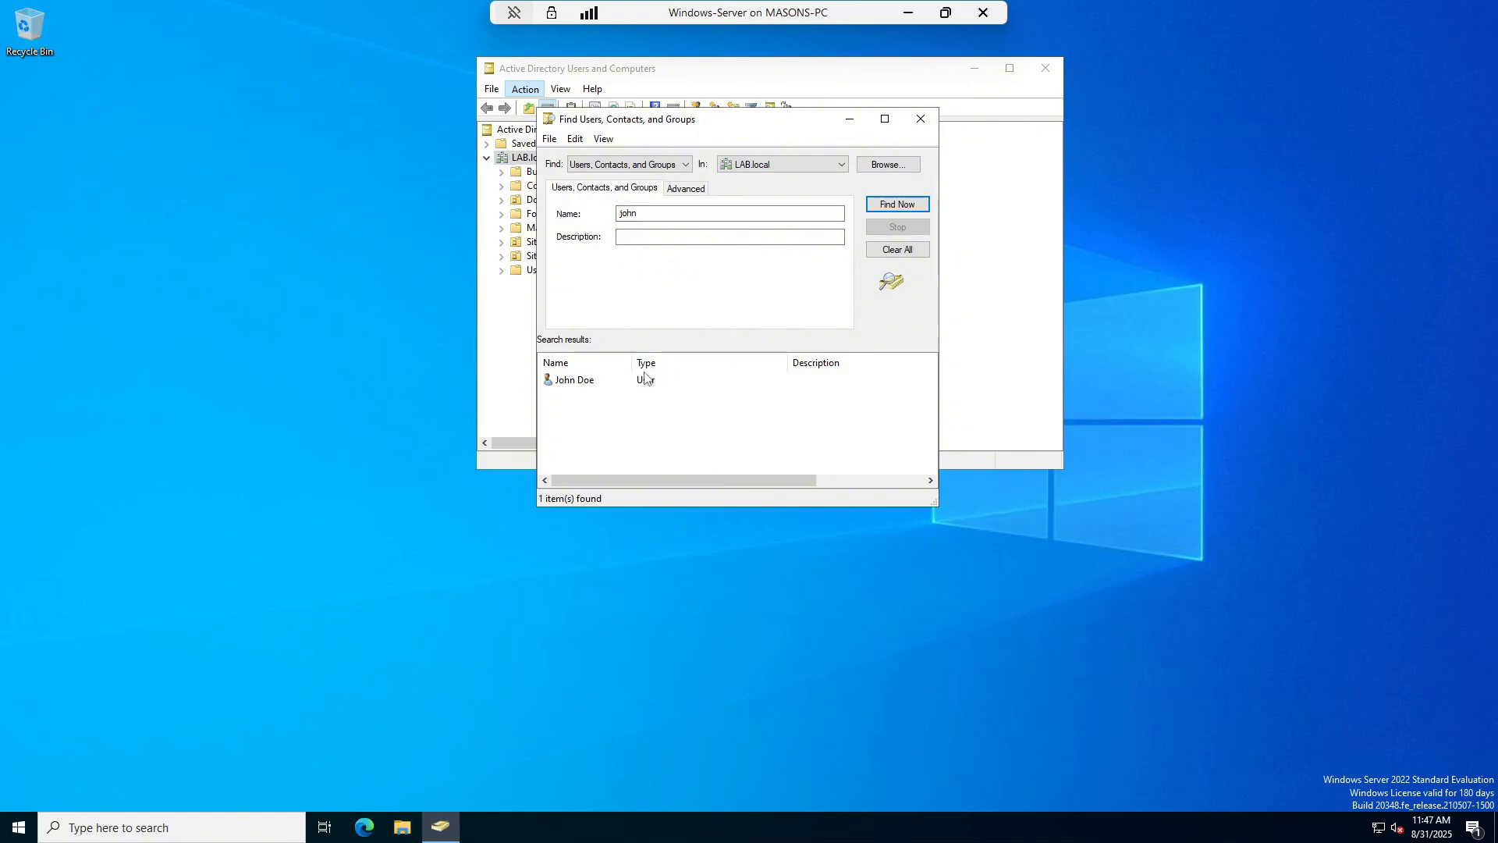
Start a password reset for the found user account, fill in the new password and its confirmation, and cancel the reset
right_click(595, 381)
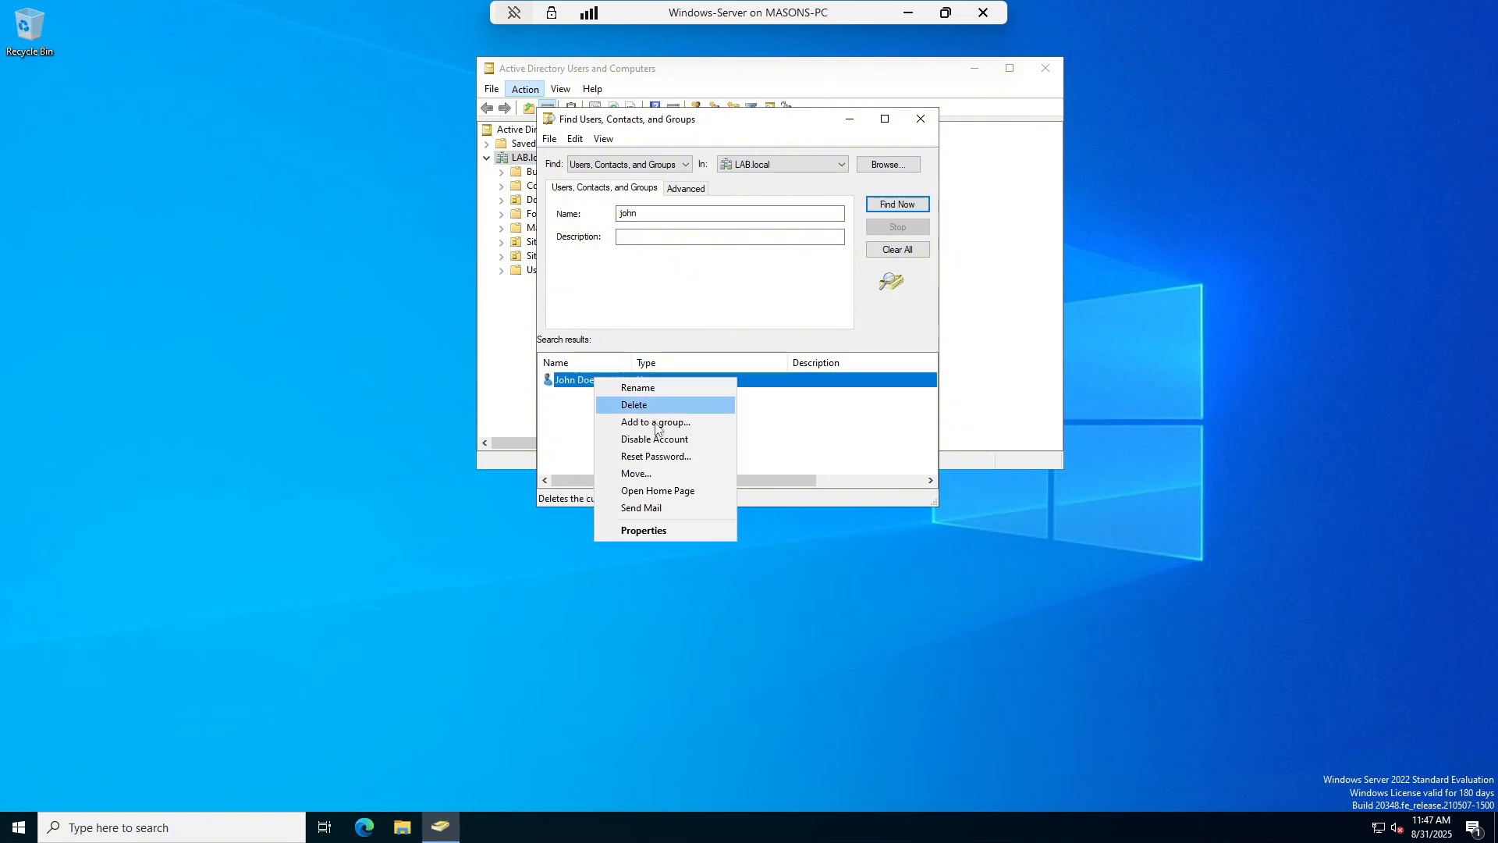
left_click(647, 457)
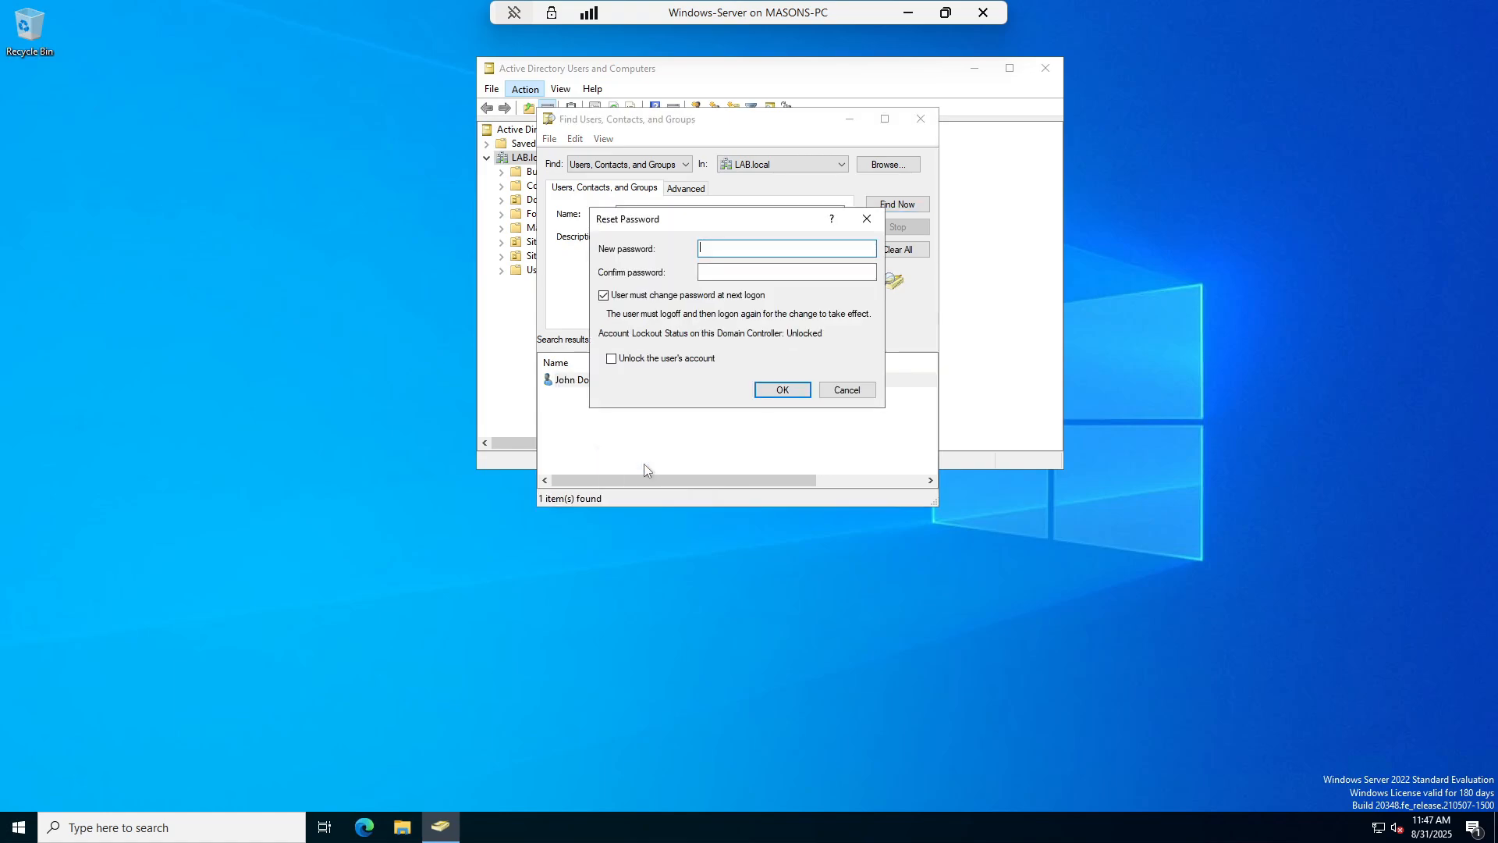
type("••••••••••")
key("Tab")
type("•••••••••••")
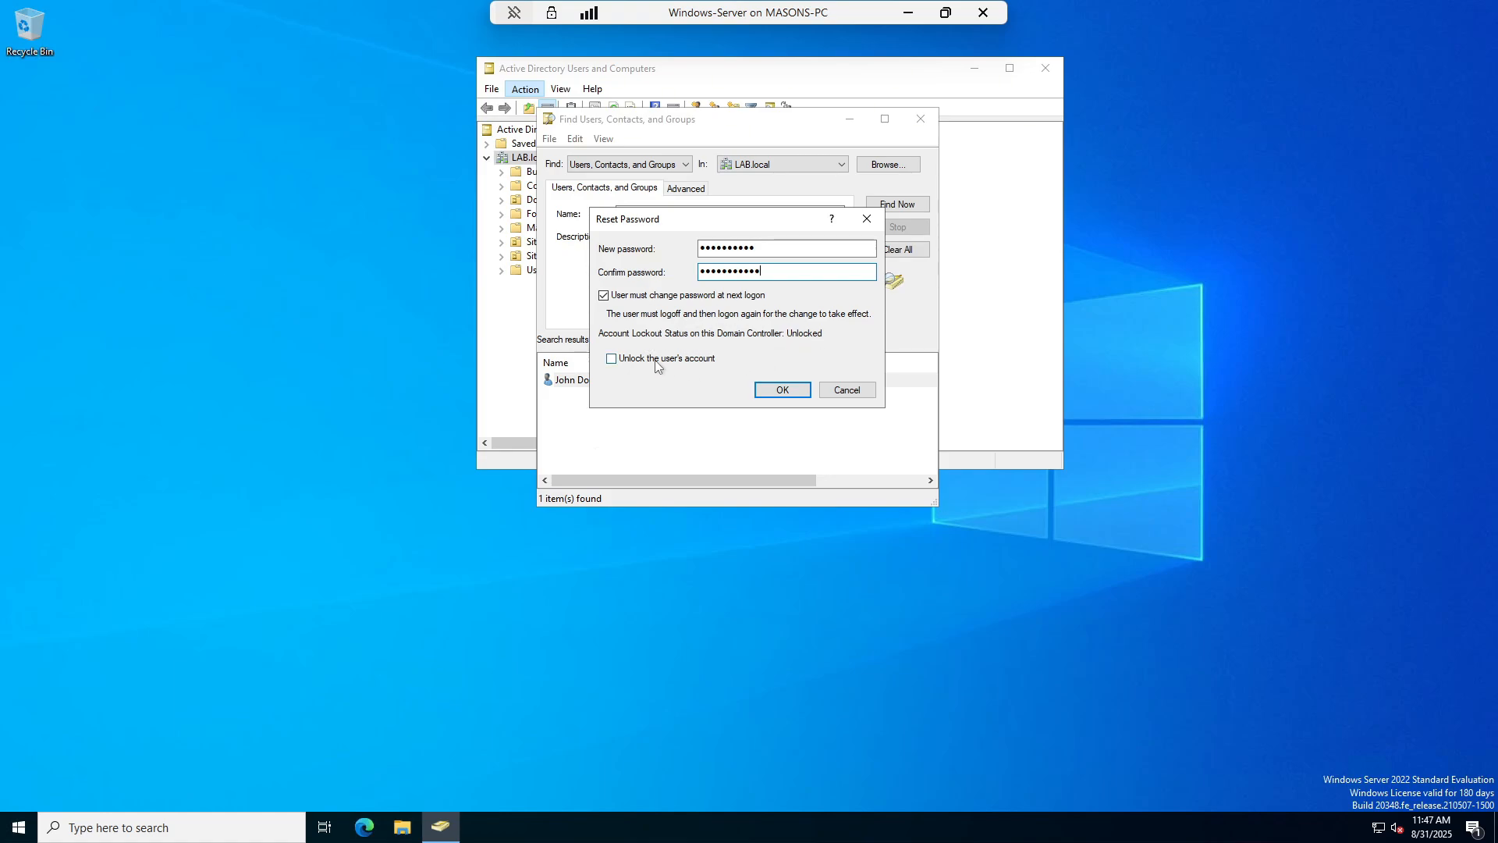
left_click(848, 391)
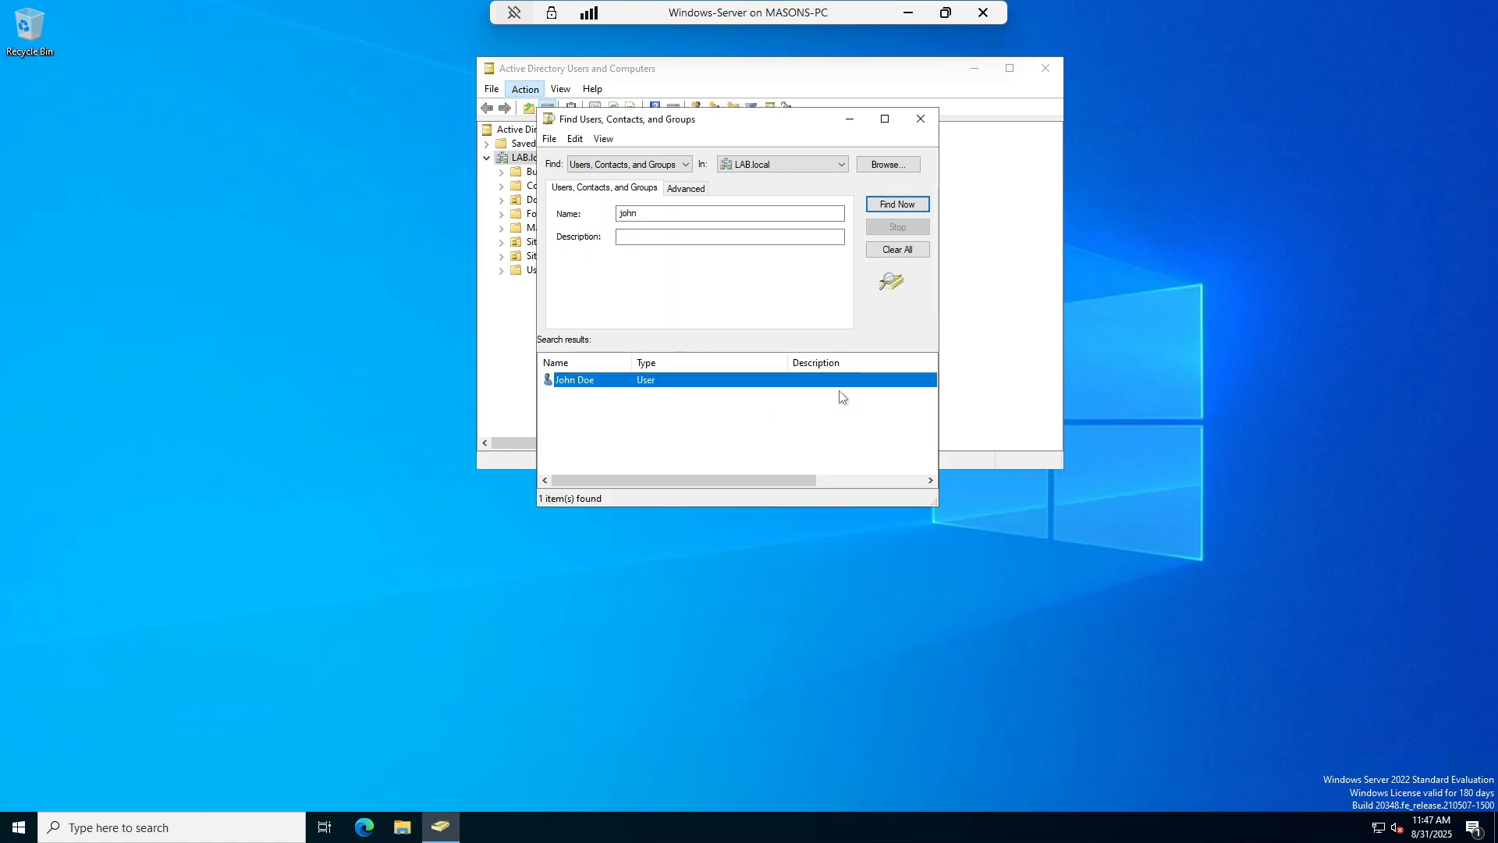
Disable the found user account and enable it again, acknowledging both changes
right_click(618, 380)
left_click(659, 437)
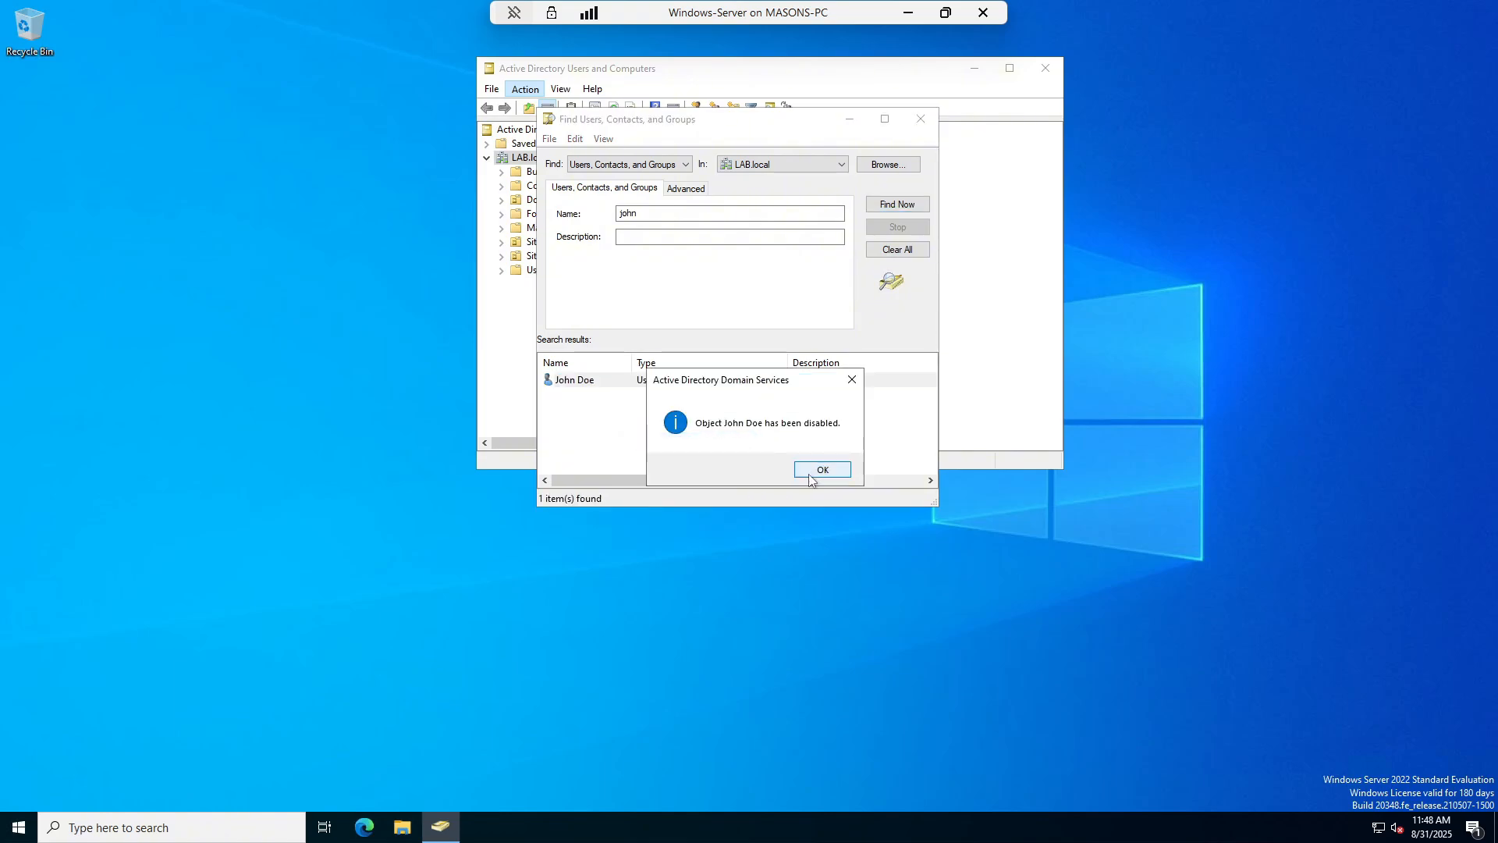
left_click(810, 471)
right_click(676, 381)
left_click(732, 443)
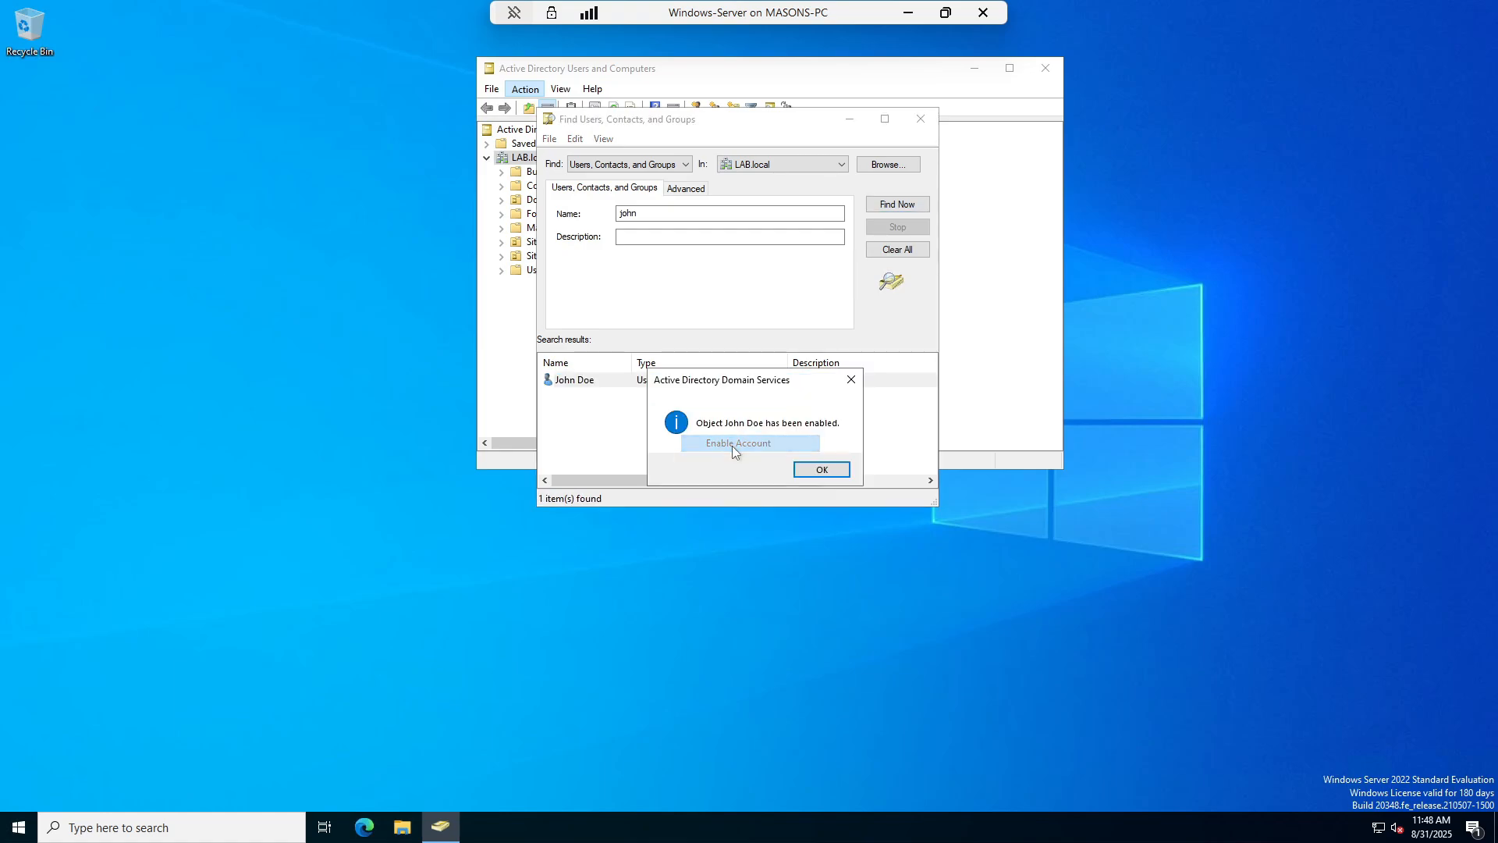
left_click(820, 470)
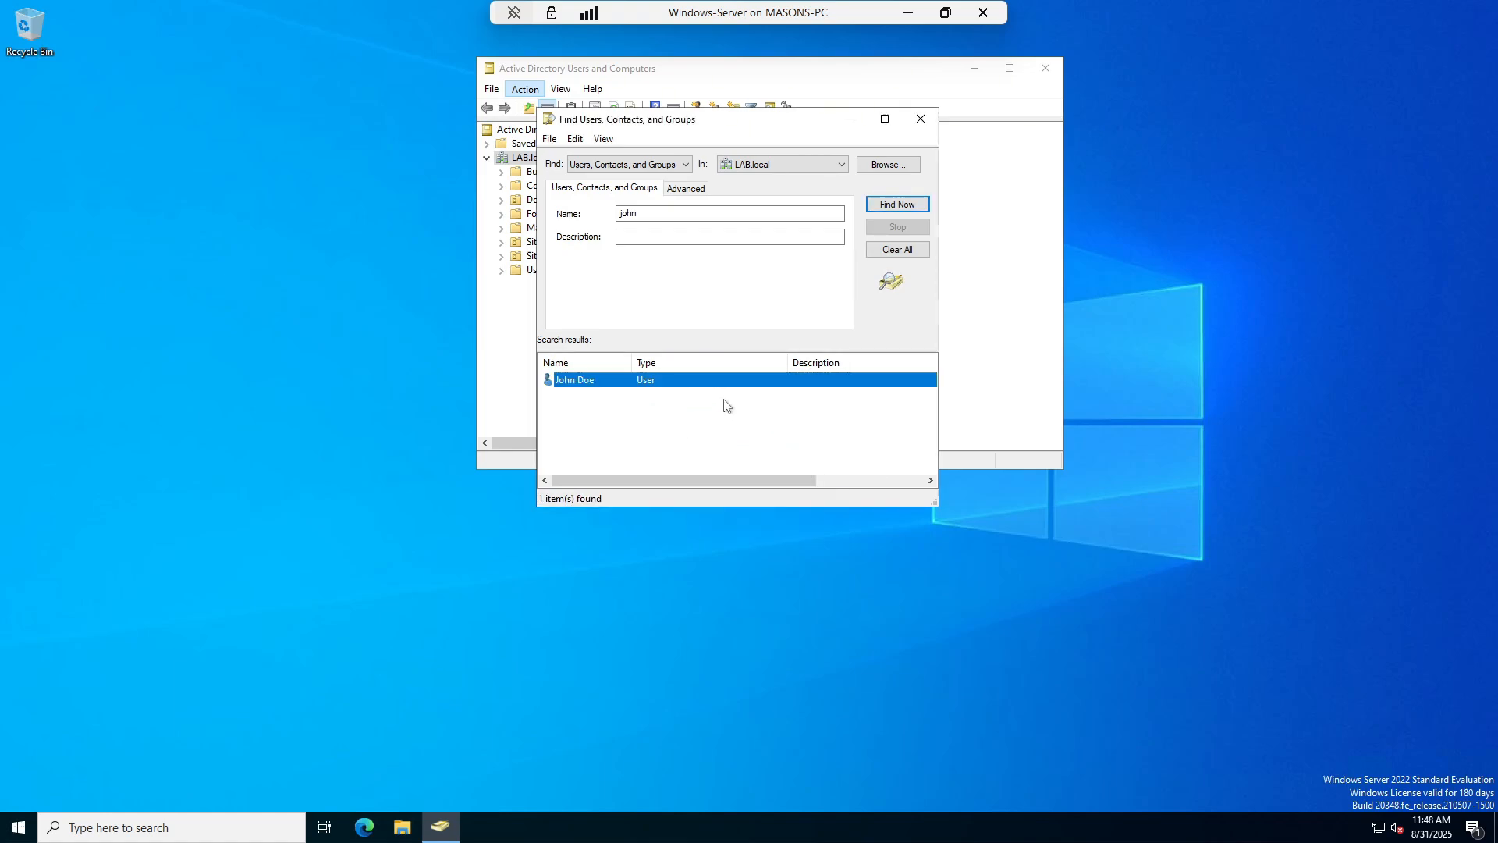
right_click(685, 382)
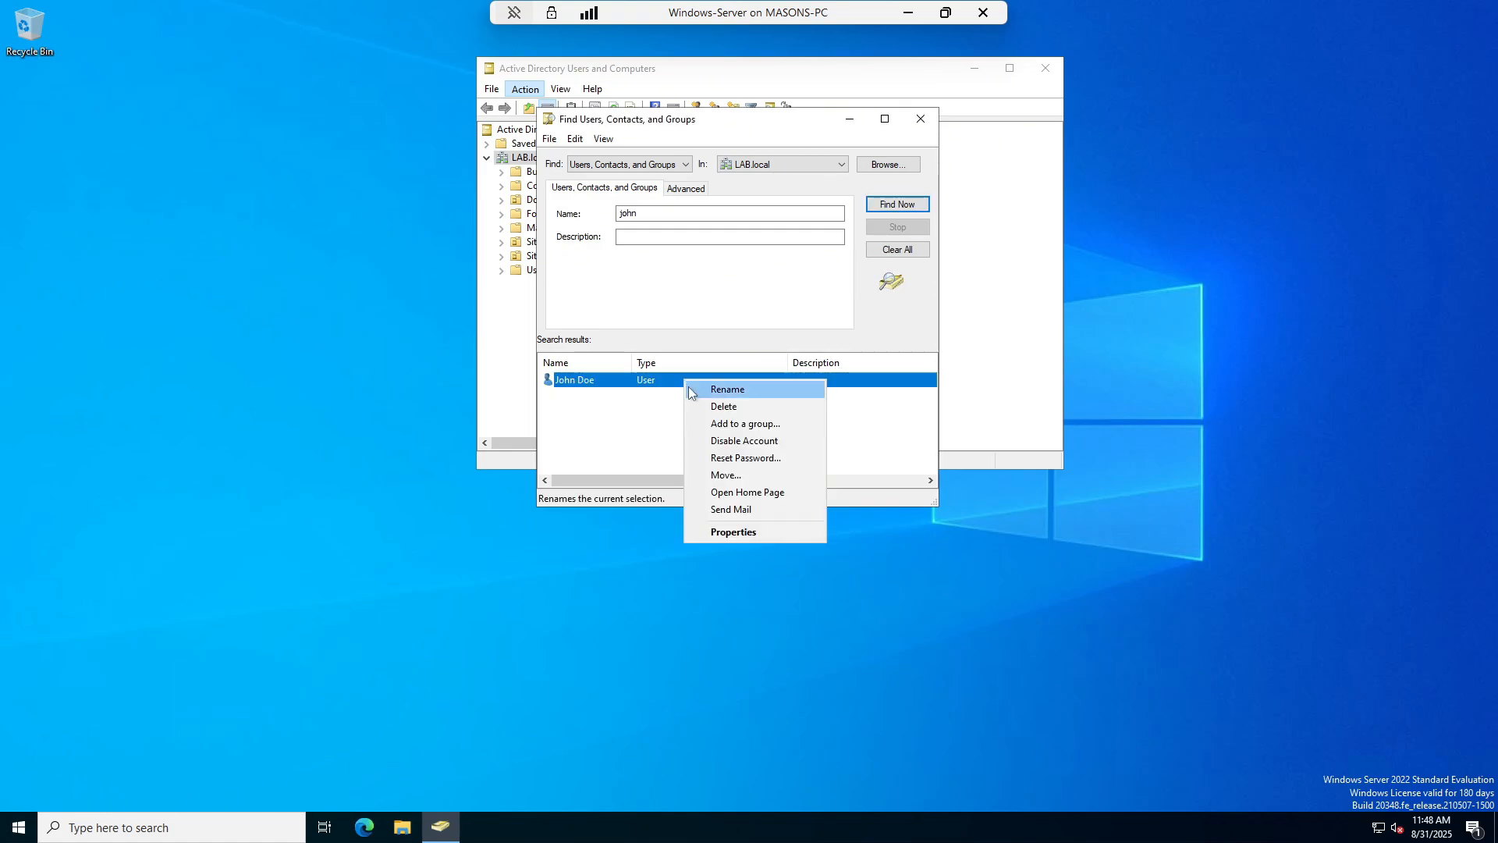
left_click(752, 426)
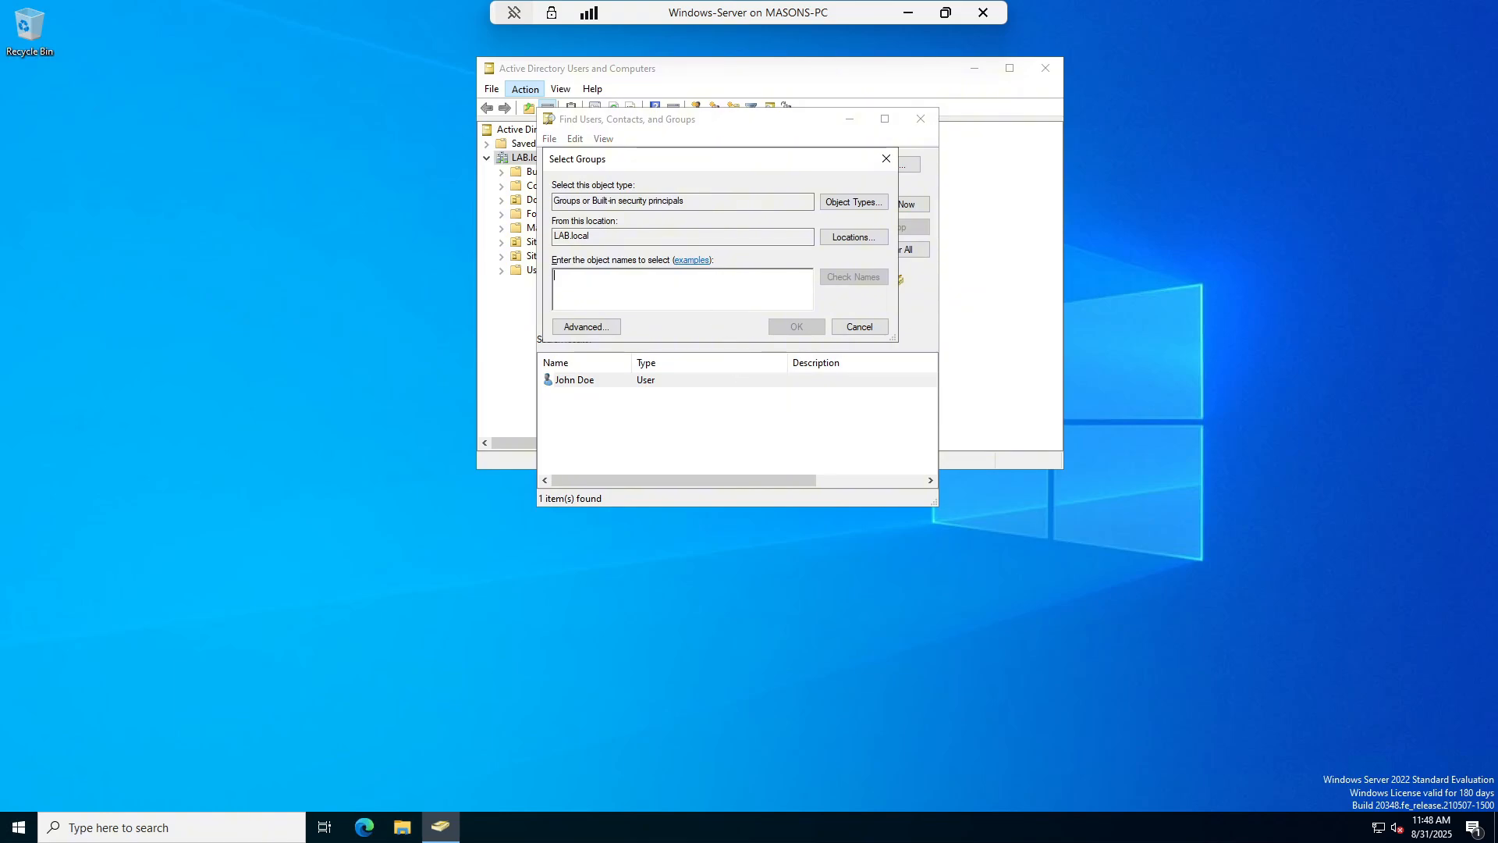
left_click(870, 327)
Open the found user account's properties and set its Office to Site-1
double_click(620, 381)
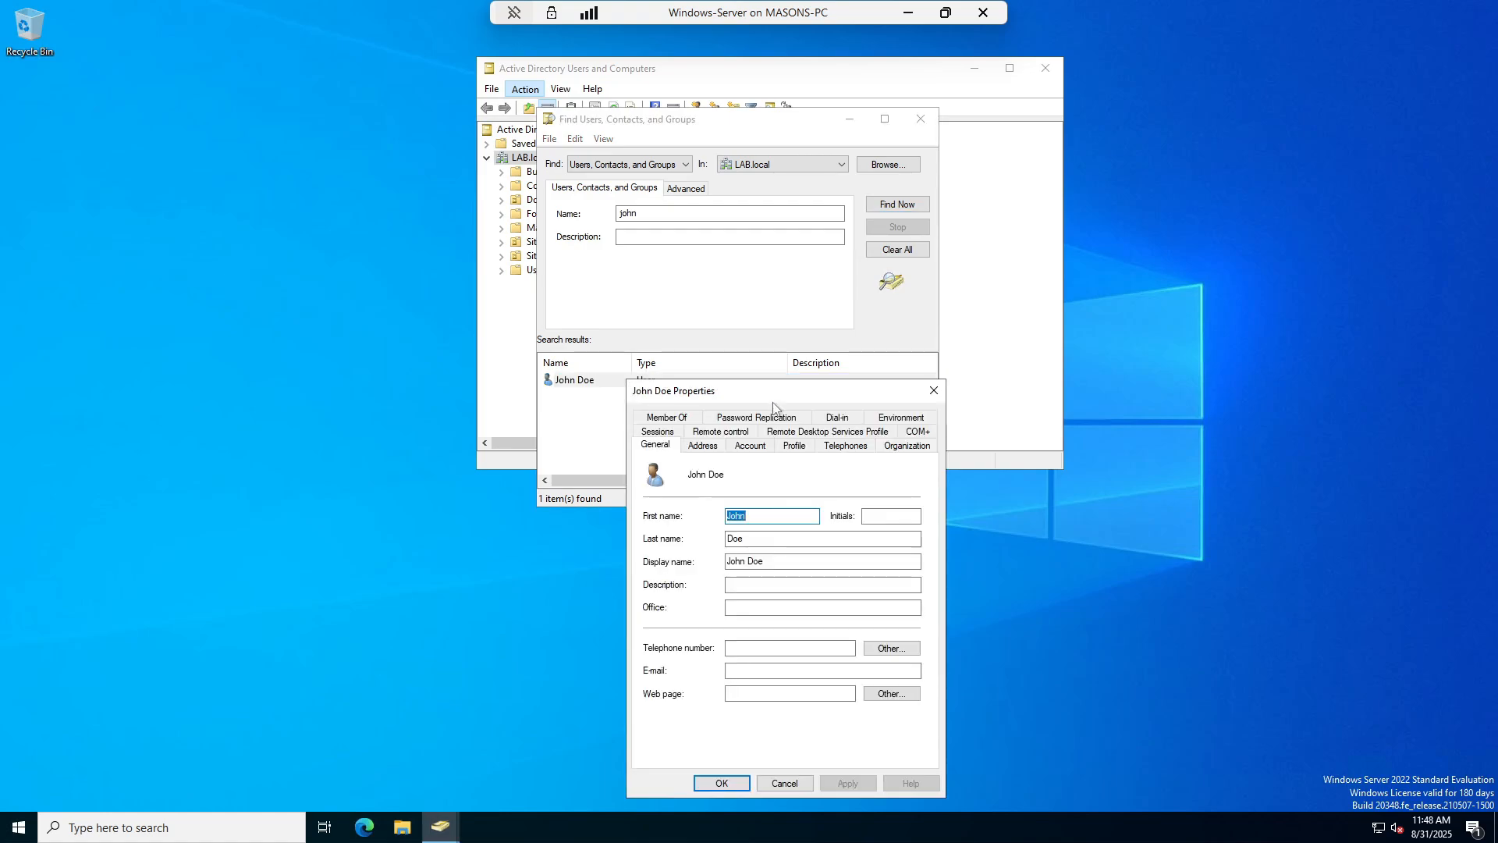
left_click_drag(788, 392, 782, 246)
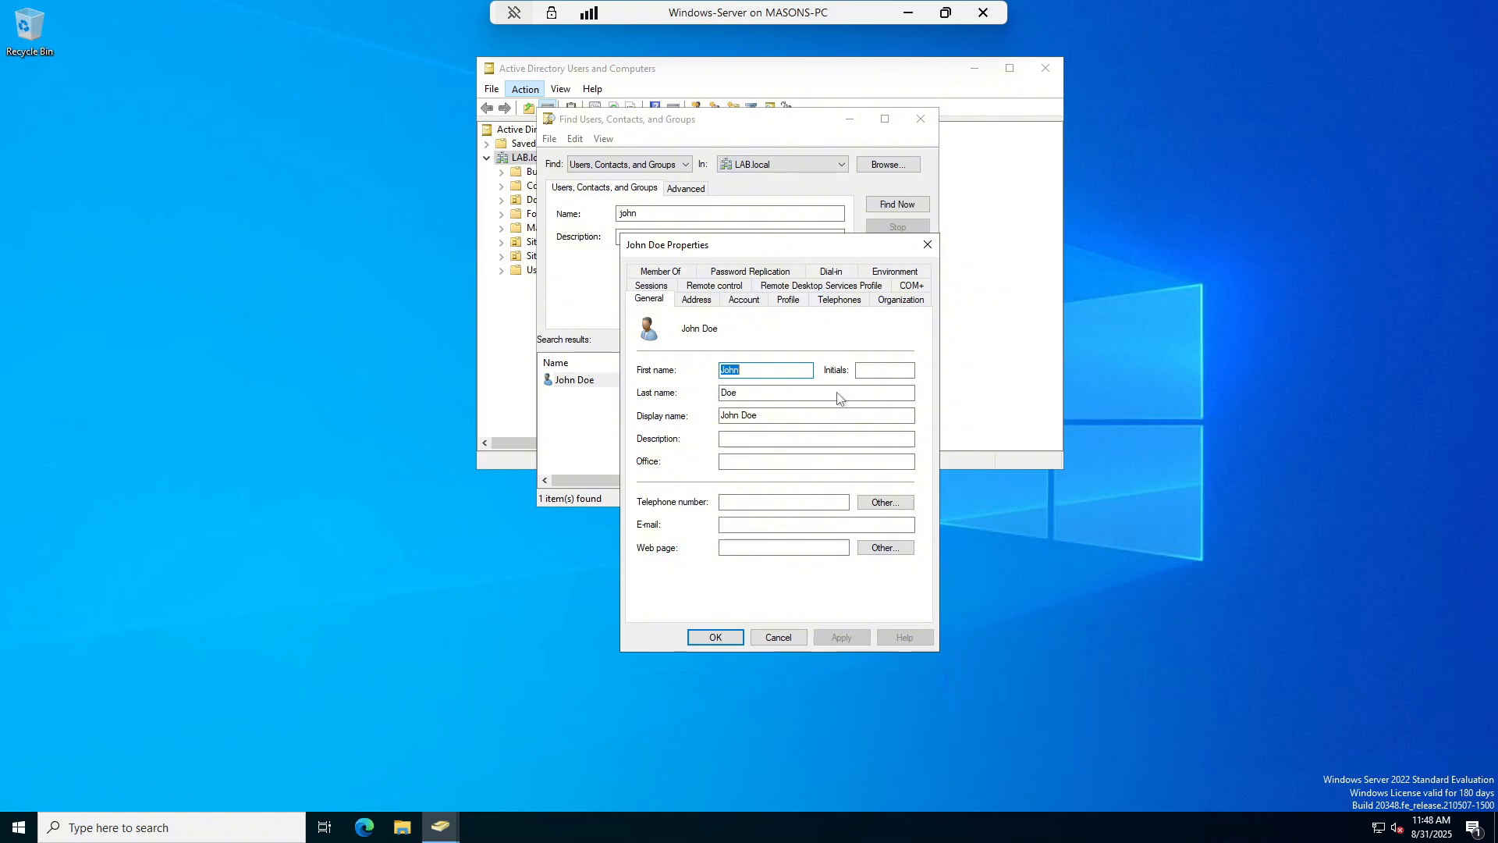
left_click(781, 439)
left_click(770, 461)
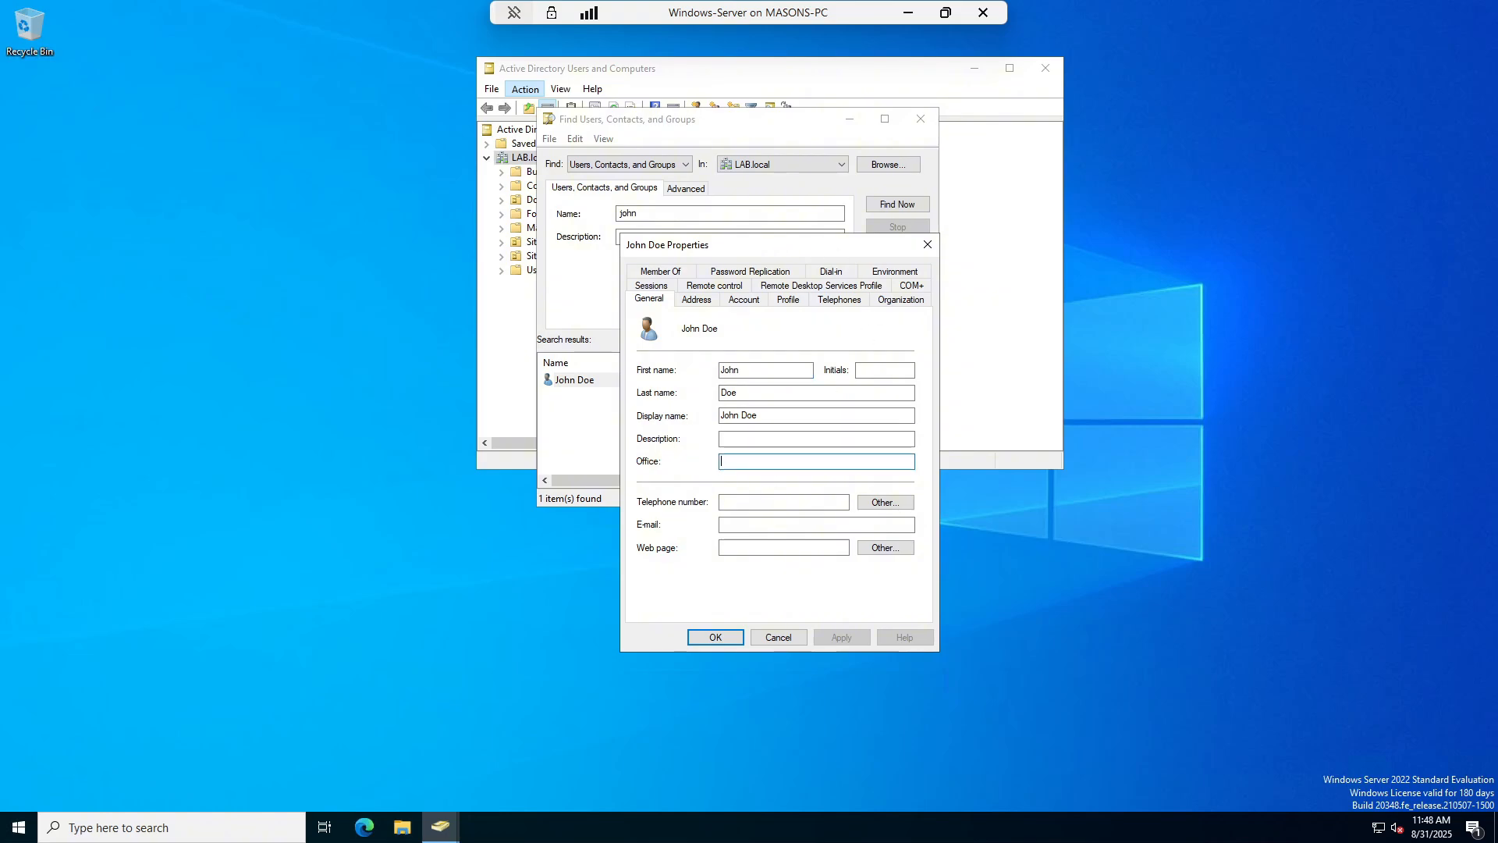
type("Site-1")
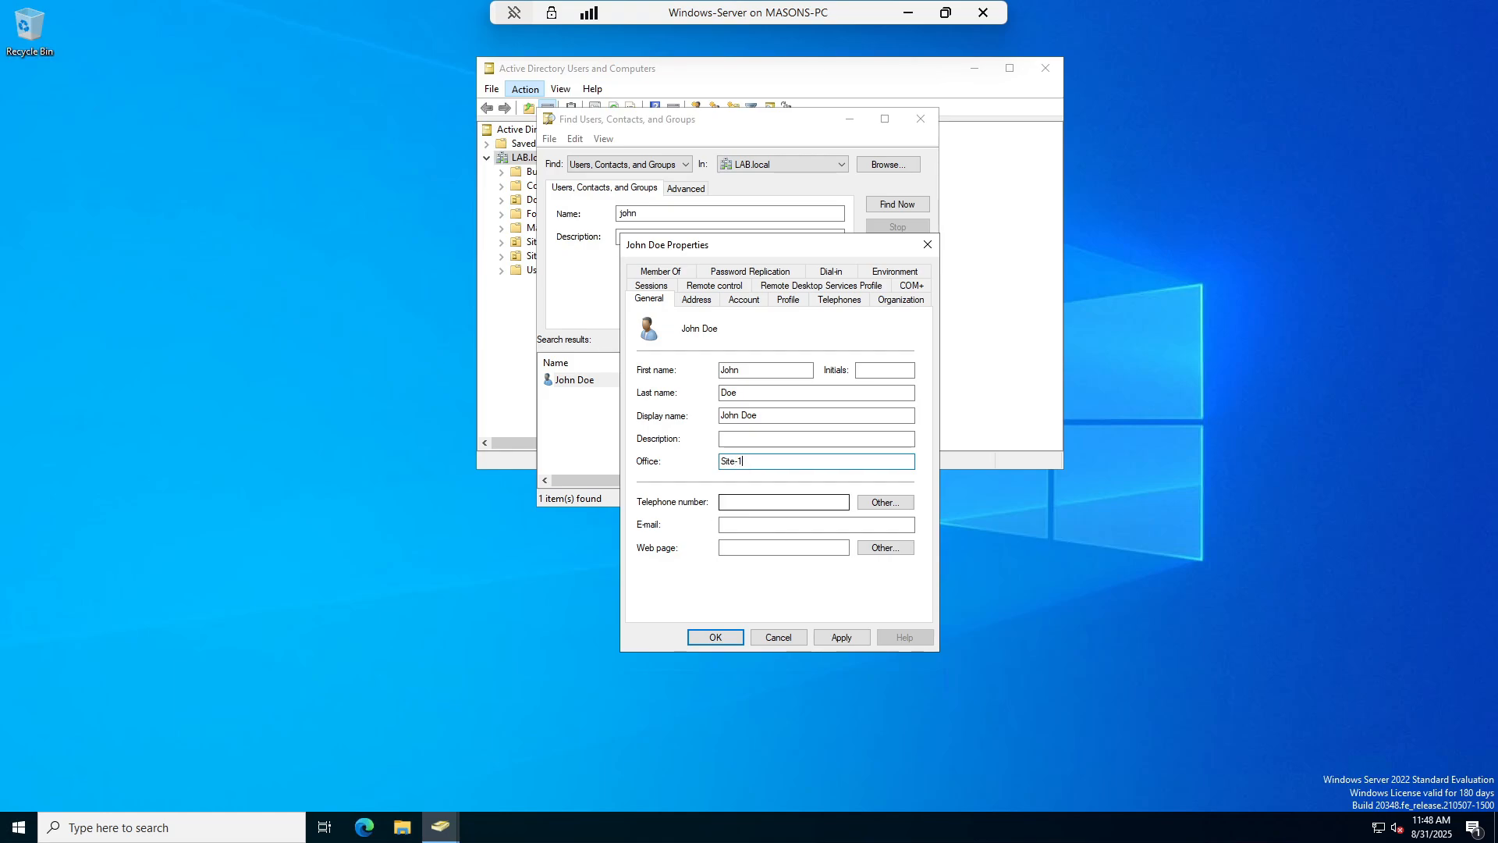
Examine the user account's address, account, profile, telephone, COM+ and organization properties, and its group memberships
left_click(711, 301)
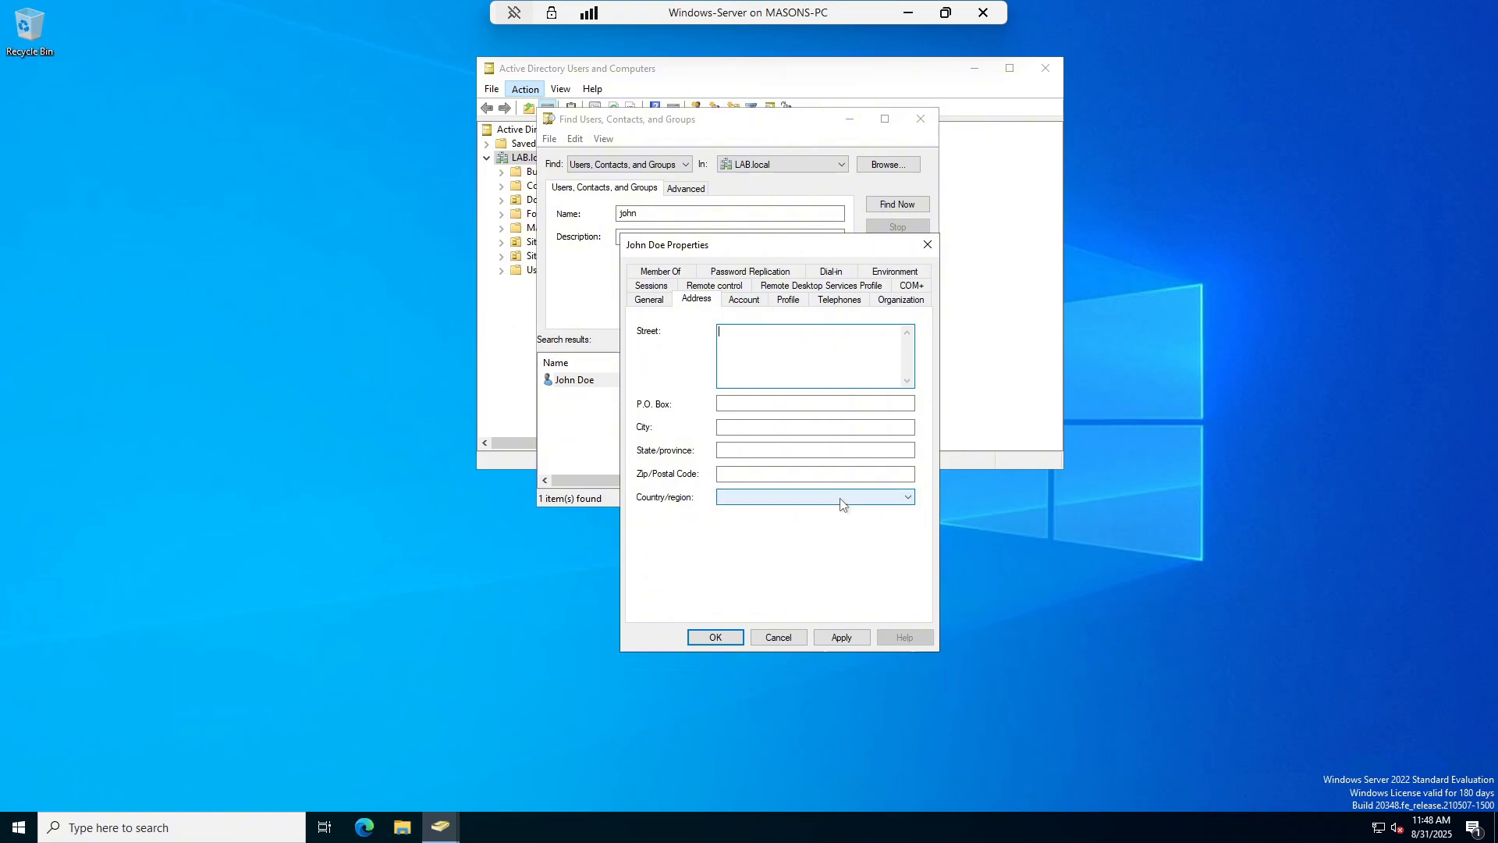
left_click(755, 303)
left_click(785, 301)
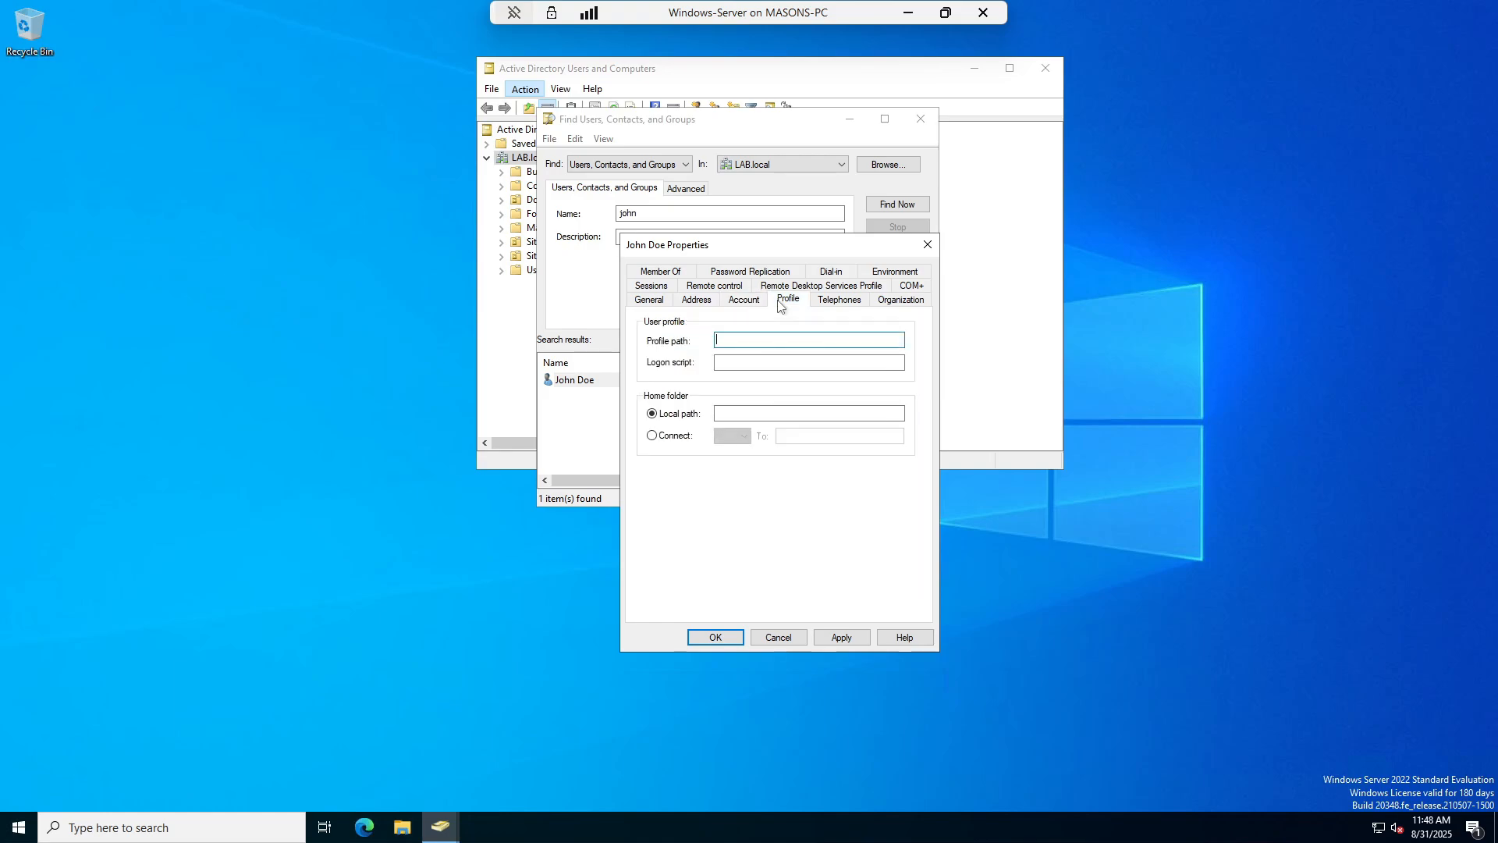
left_click(842, 300)
left_click(904, 300)
left_click(902, 298)
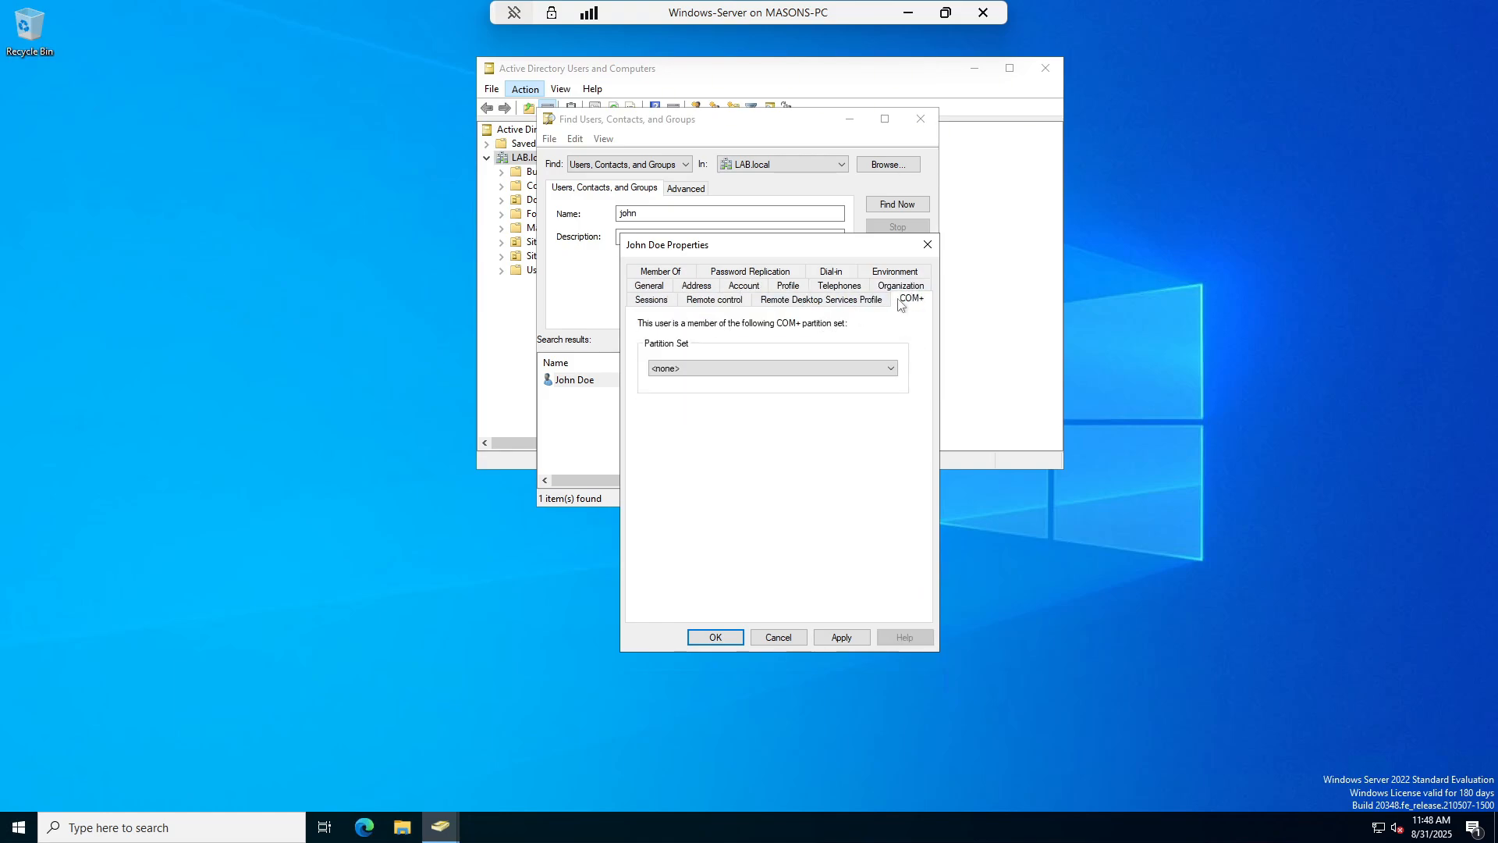
left_click(885, 302)
left_click(894, 291)
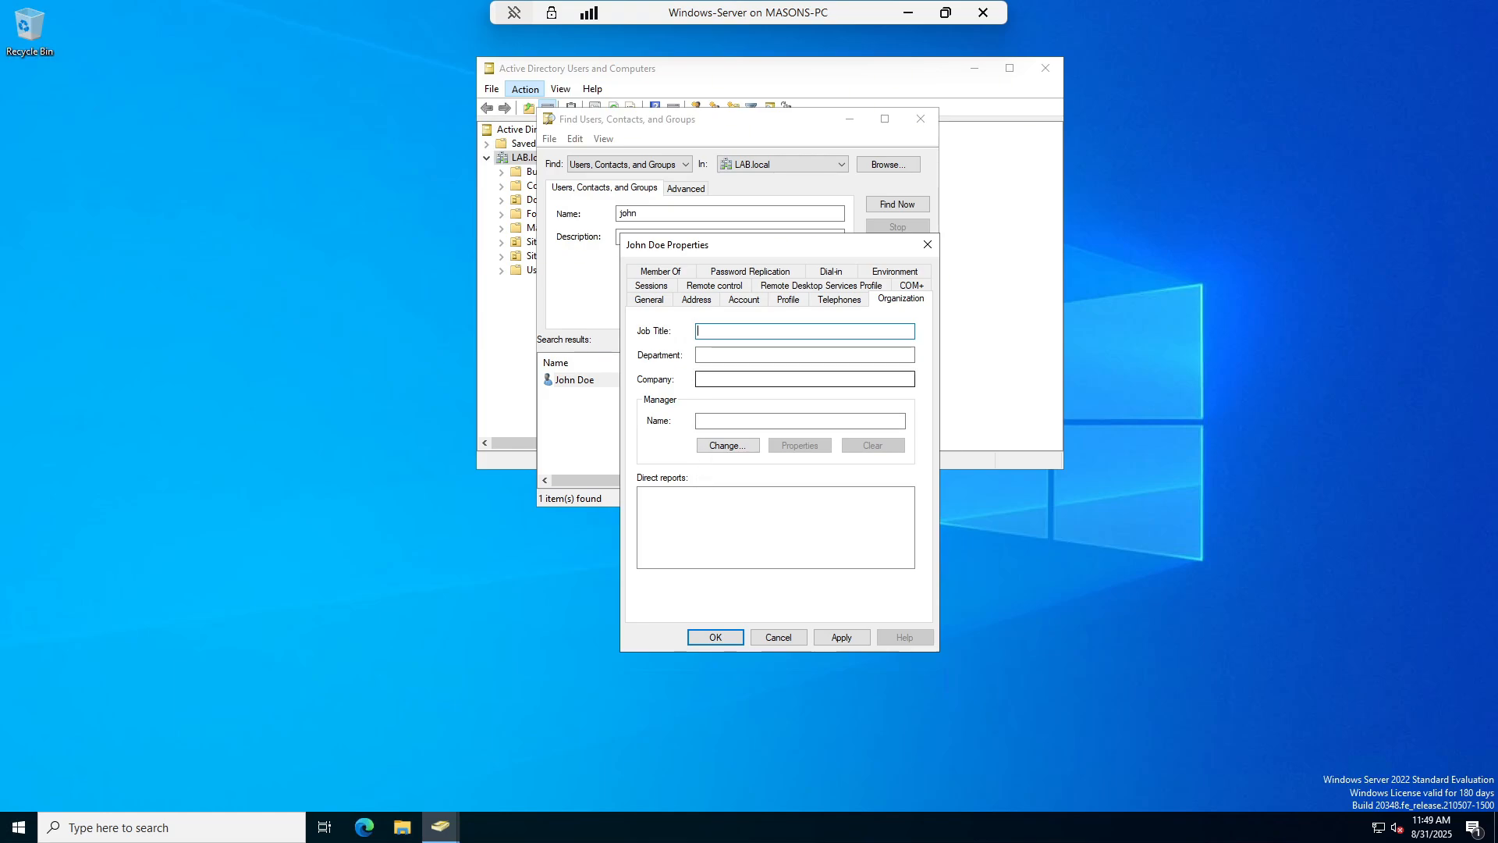
left_click(663, 272)
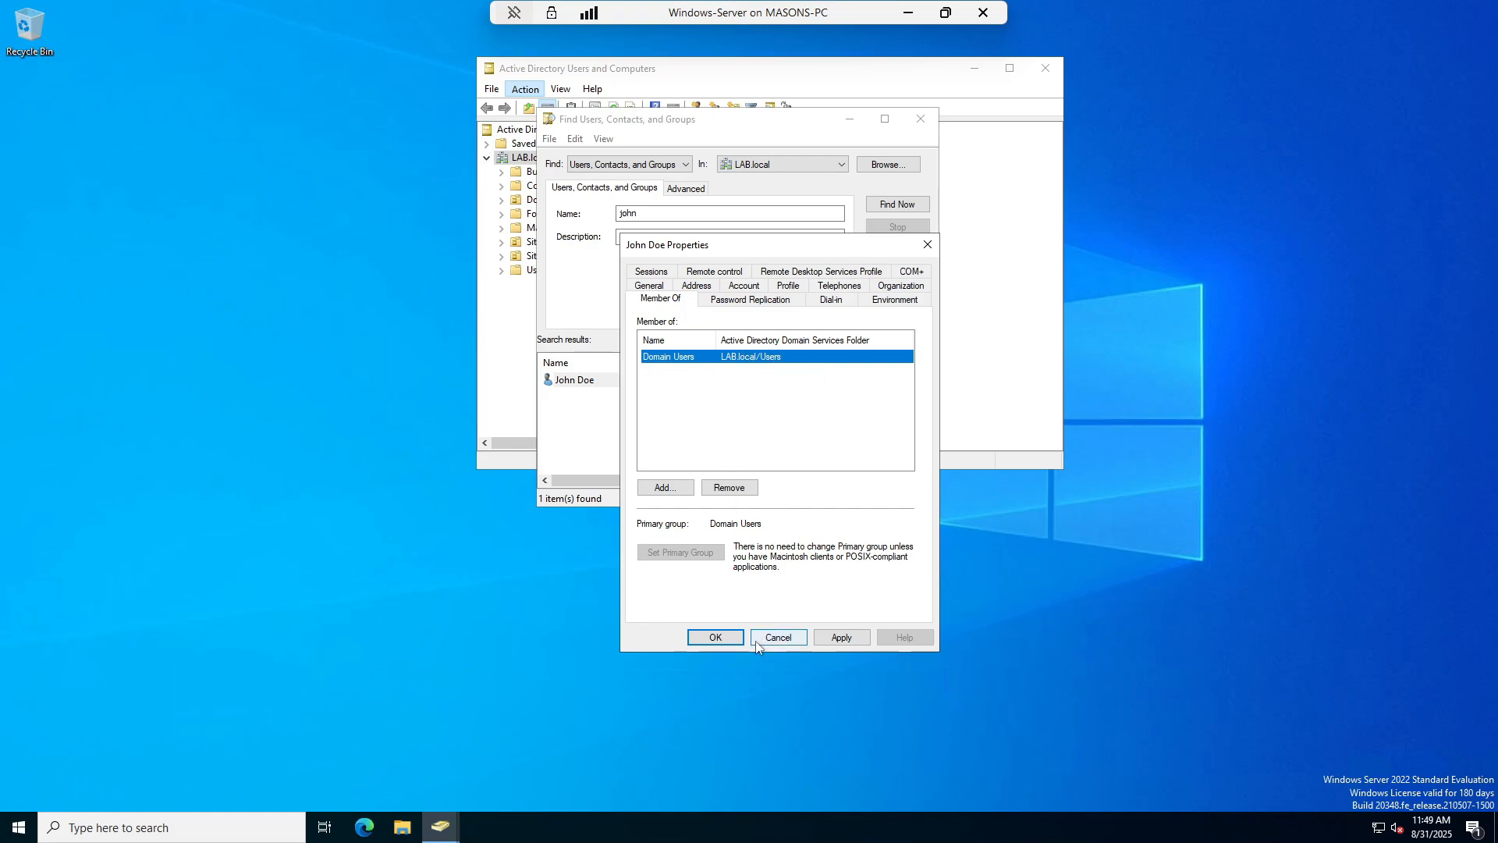
Save the user account's properties and close the search window
left_click(727, 643)
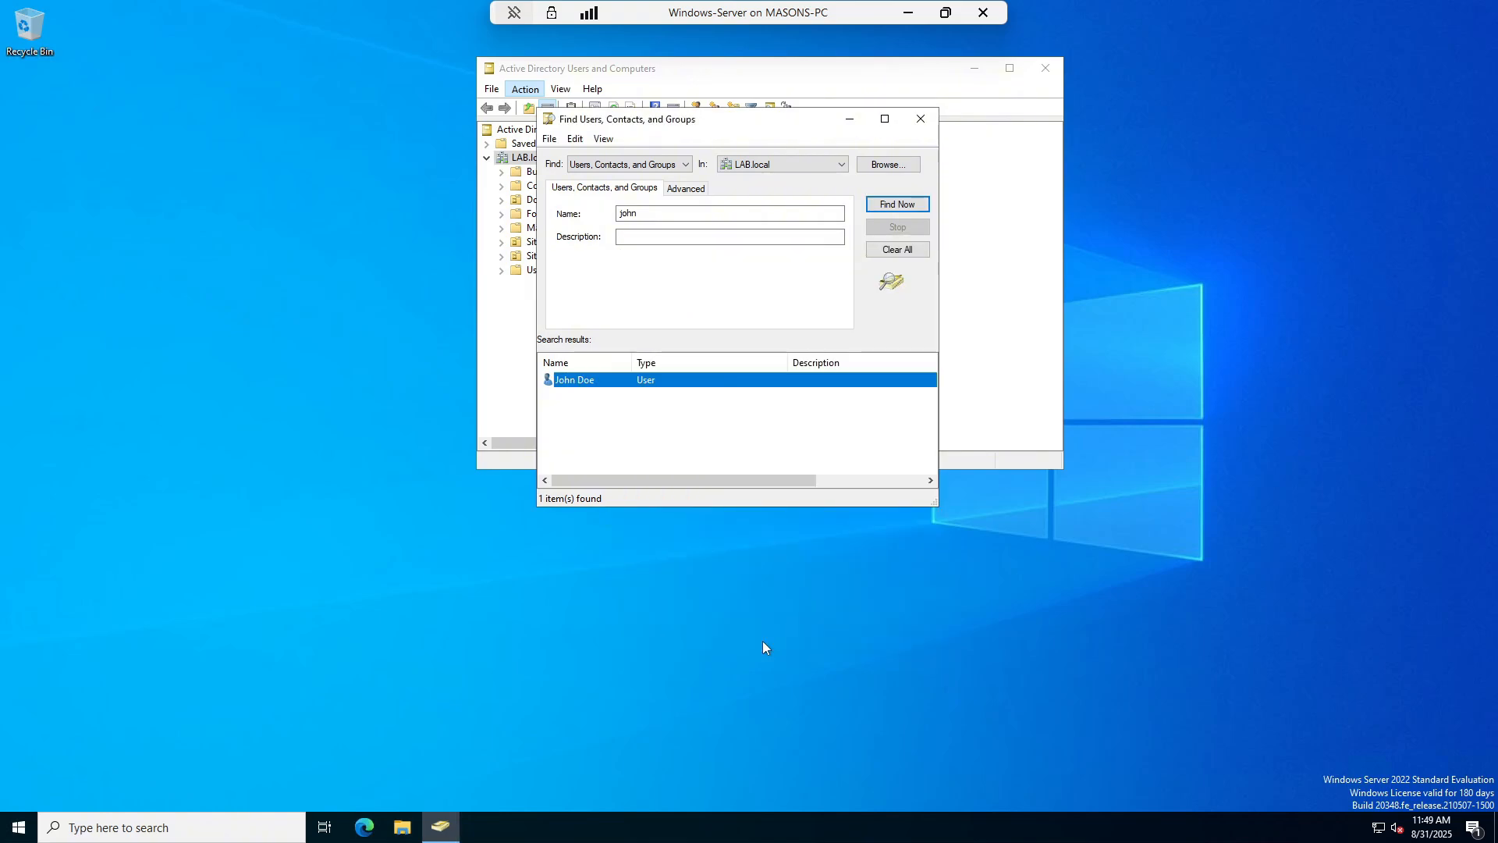
left_click(921, 122)
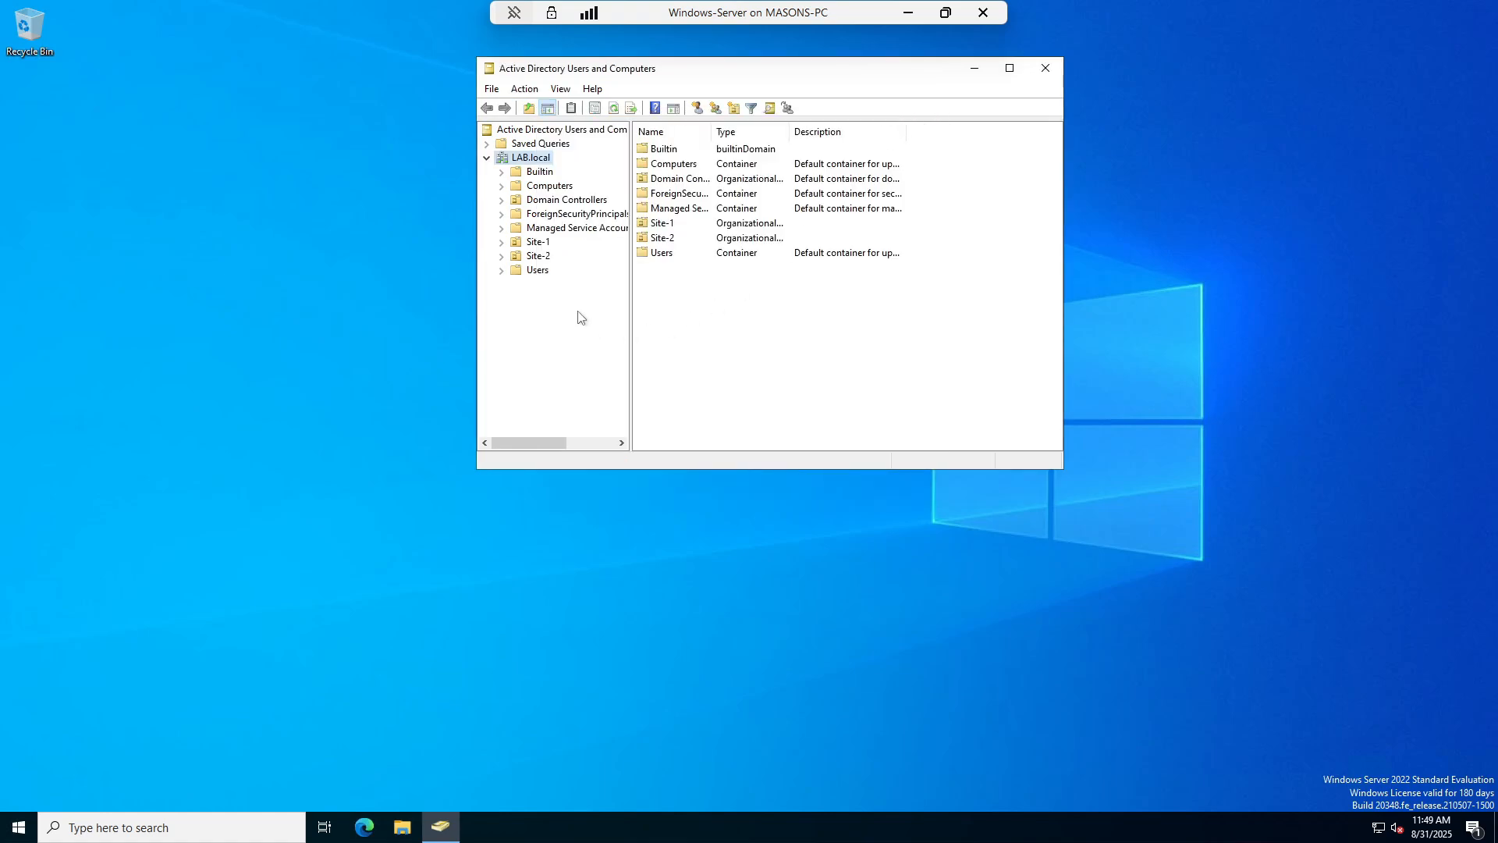